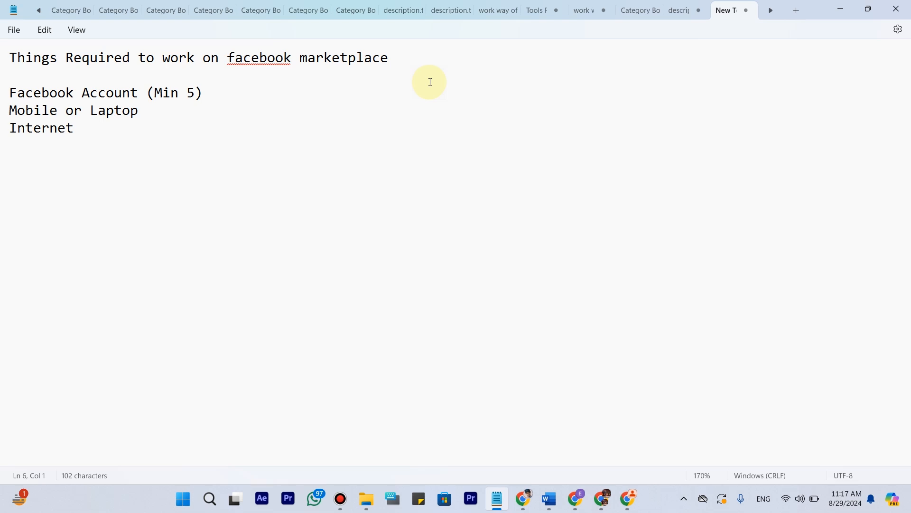
Review the notes on Facebook Marketplace requirements, including the account minimum, device and internet.
left_click_drag(138, 94, 10, 93)
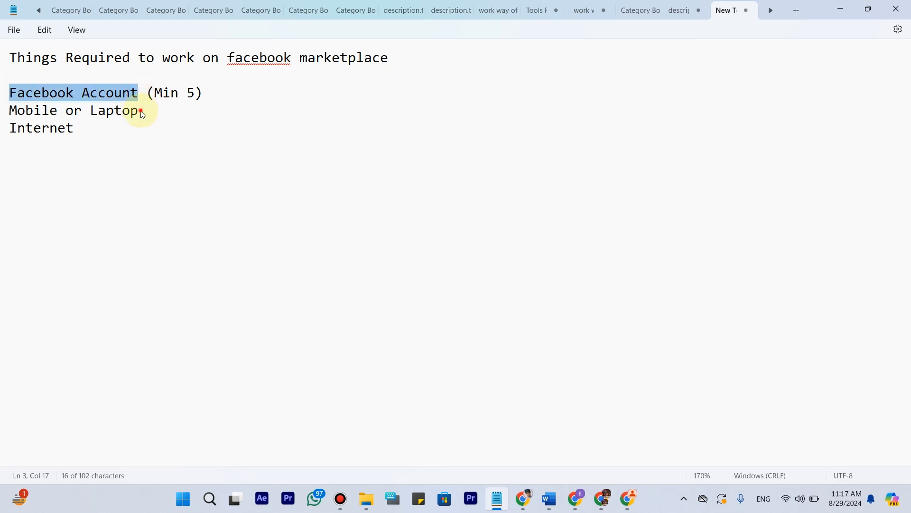
left_click_drag(142, 114, 9, 112)
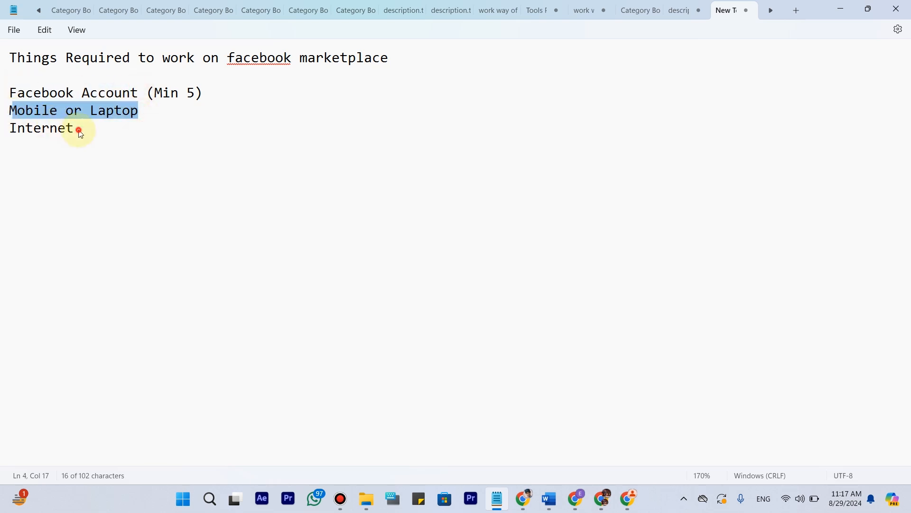
left_click_drag(79, 132, 2, 130)
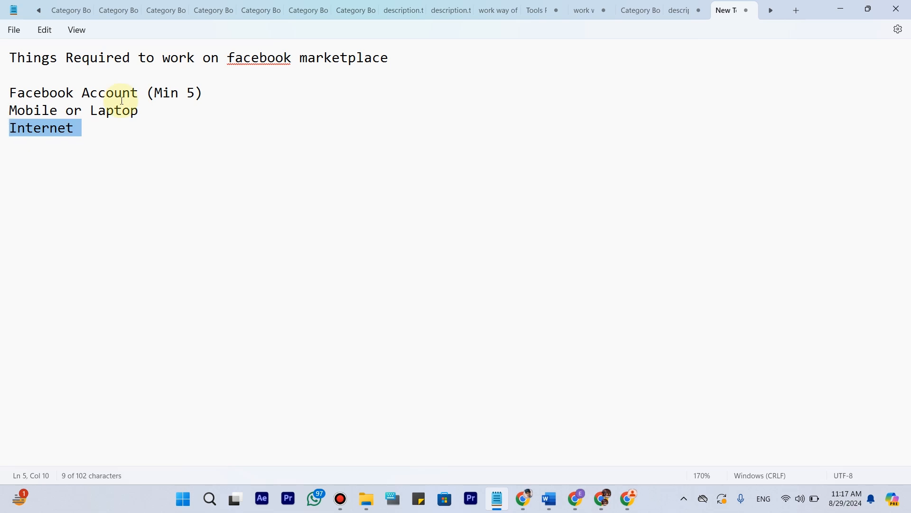
left_click_drag(154, 93, 196, 97)
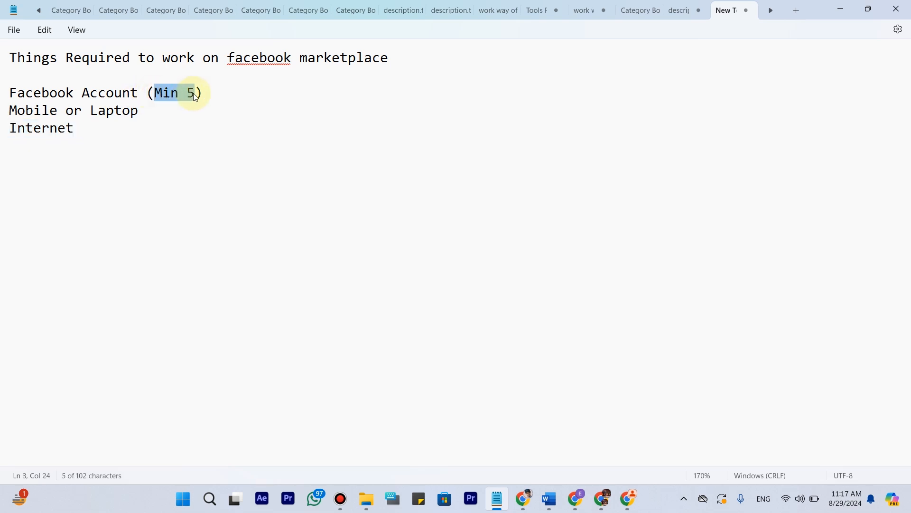
left_click(167, 99)
left_click_drag(153, 93, 198, 94)
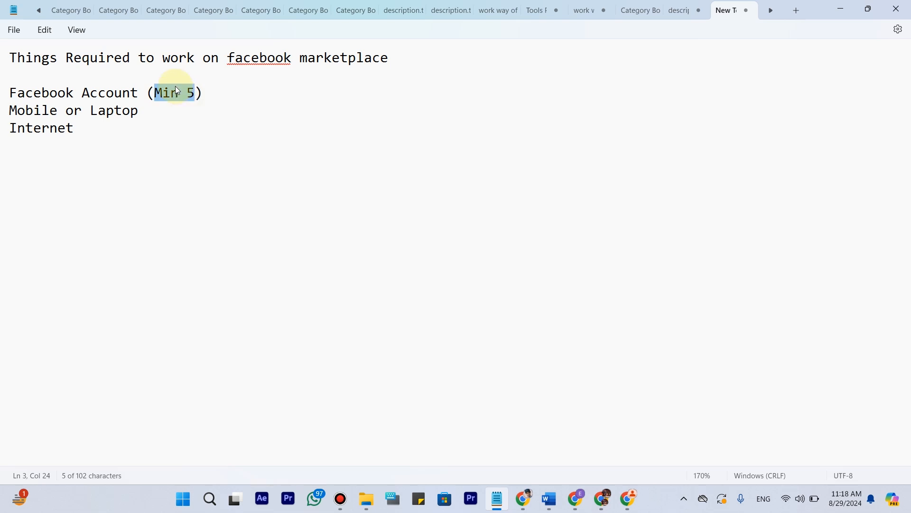
left_click(193, 95)
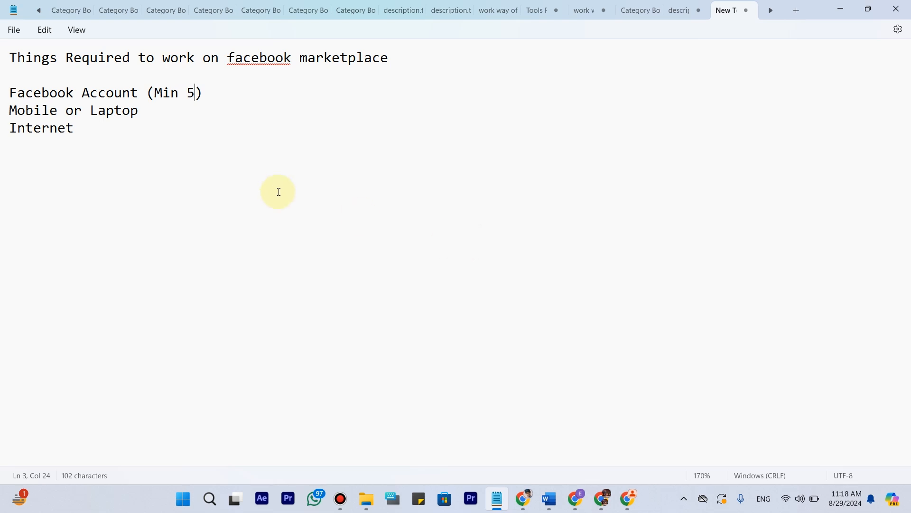
left_click(191, 94)
left_click_drag(192, 94, 203, 94)
left_click(209, 94)
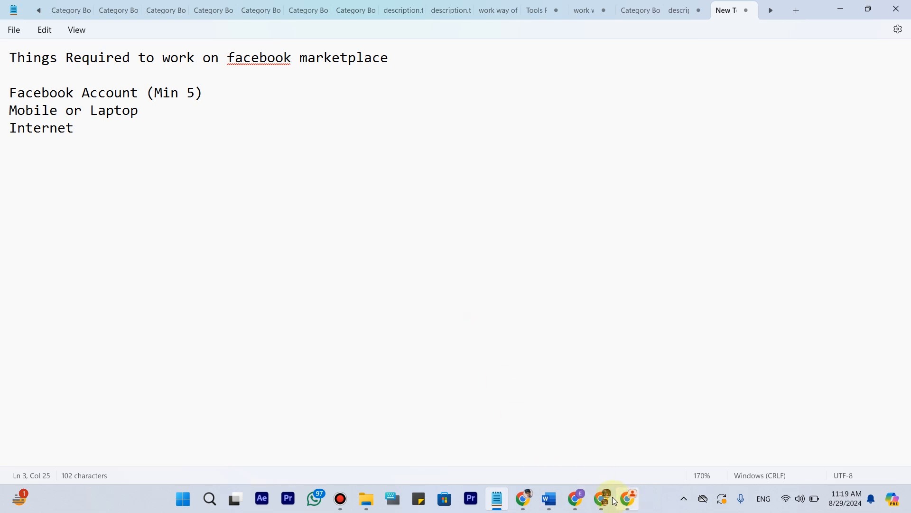
Switch to the Gmail inbox, open the Gryphon's Tech Portal registration email and review the login details and member page link.
left_click(578, 502)
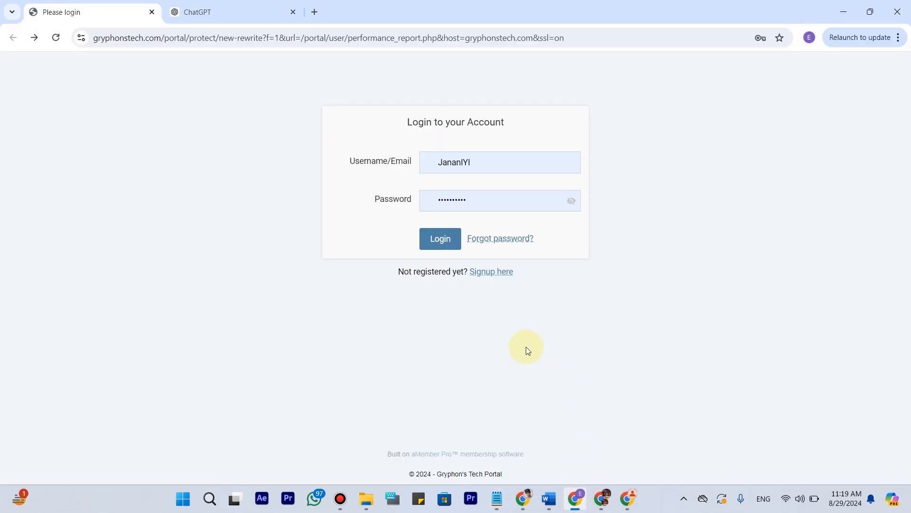
left_click(598, 506)
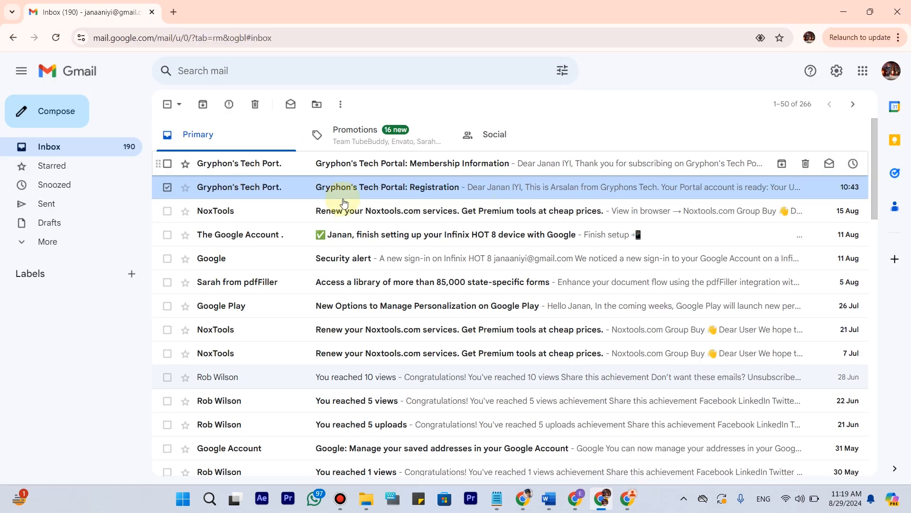
left_click(407, 188)
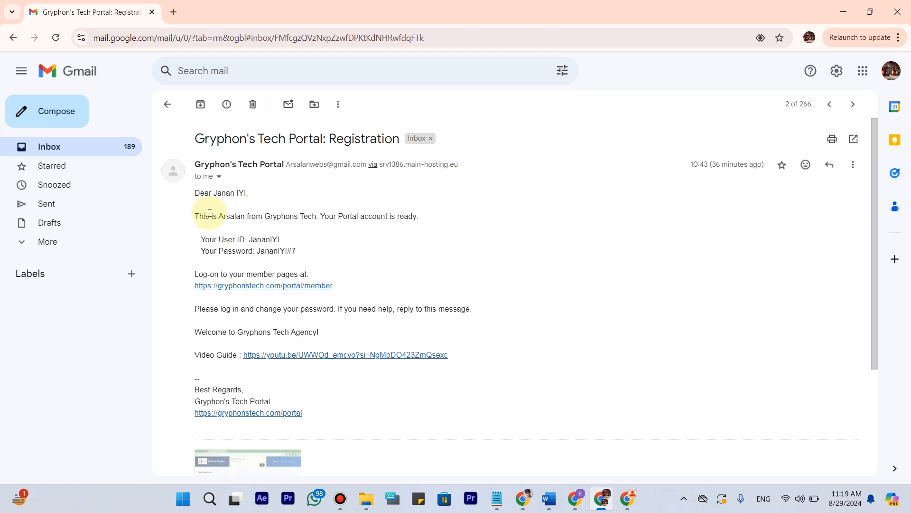
left_click_drag(195, 192, 401, 299)
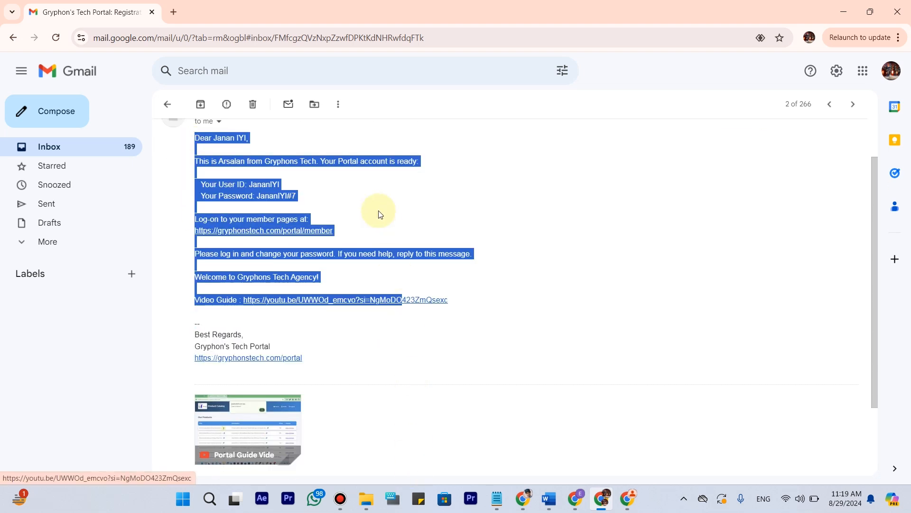
left_click(378, 212)
scroll(299, 204, "up", 2)
left_click_drag(281, 239, 239, 240)
left_click_drag(296, 252, 264, 251)
left_click(345, 293)
left_click_drag(187, 291, 334, 287)
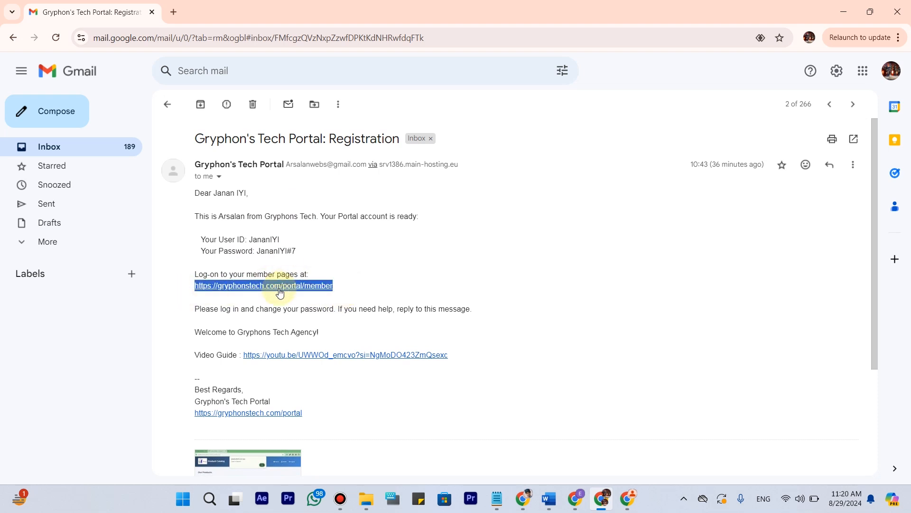
Return to the Gryphon's Tech portal login page, check the prefilled username and password fields, and log in.
left_click(574, 498)
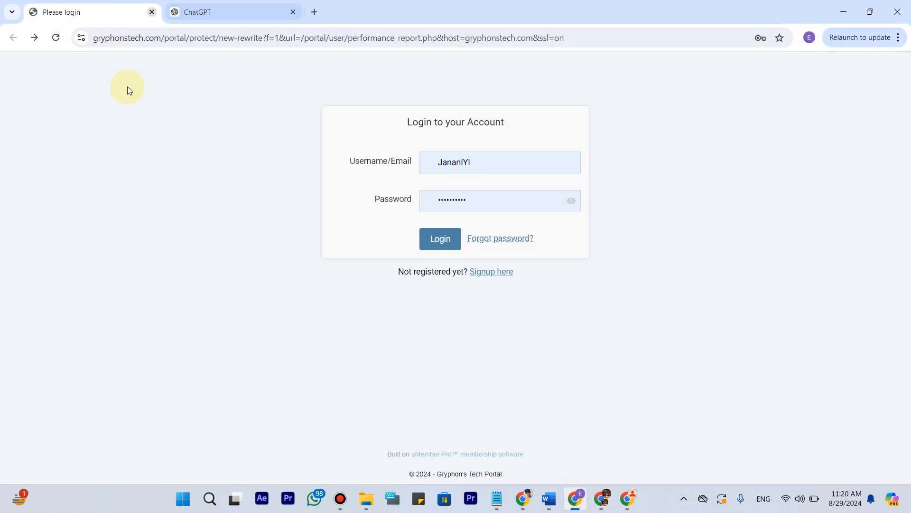
double_click(483, 161)
left_click(465, 200)
left_click(336, 199)
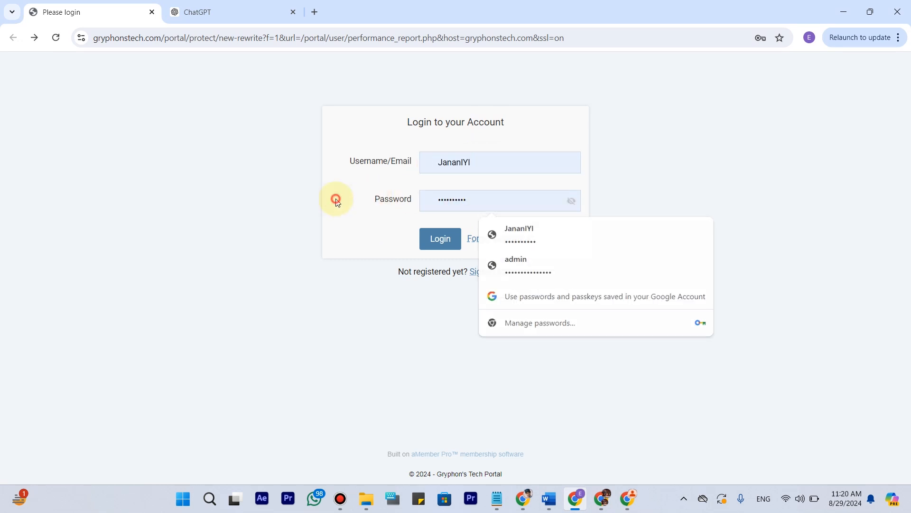
left_click(434, 242)
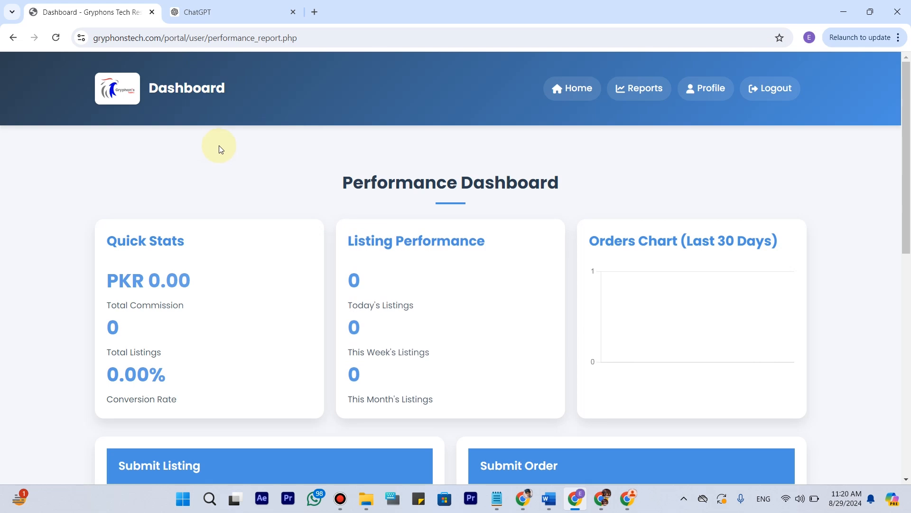
Look over the Performance Dashboard and its submission forms, and open the portal home page to browse the resource cards.
scroll(240, 109, "down", 6)
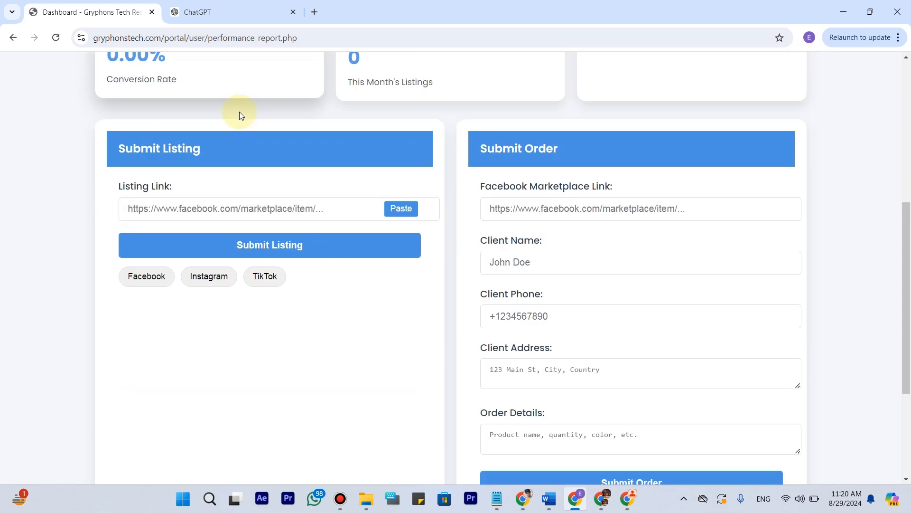
scroll(243, 128, "up", 6)
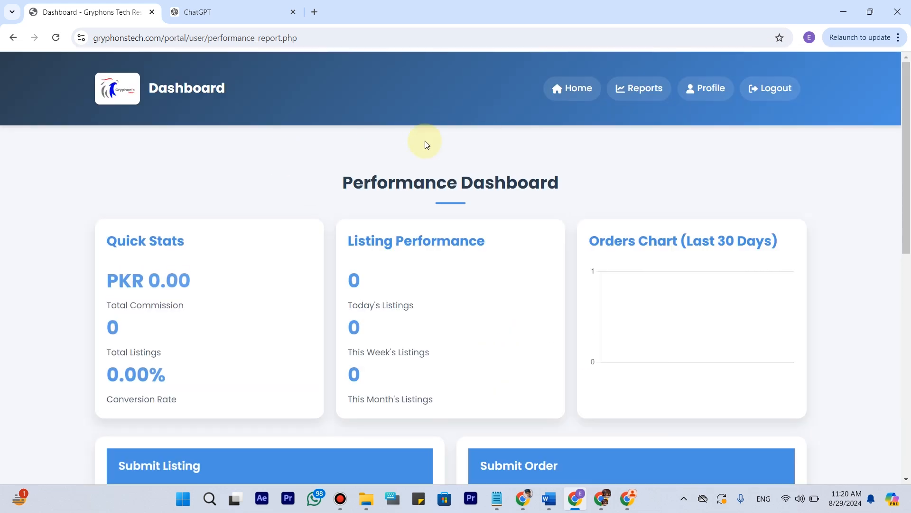
left_click(563, 99)
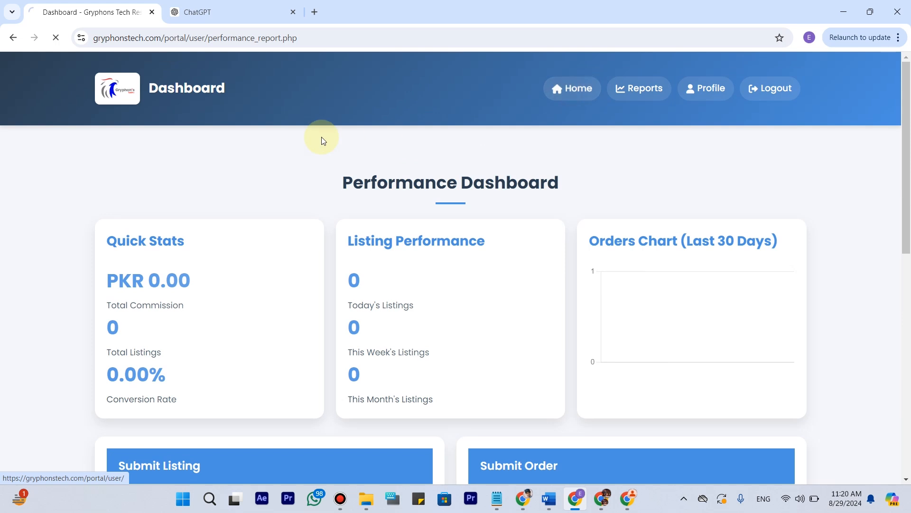
scroll(255, 168, "down", 2)
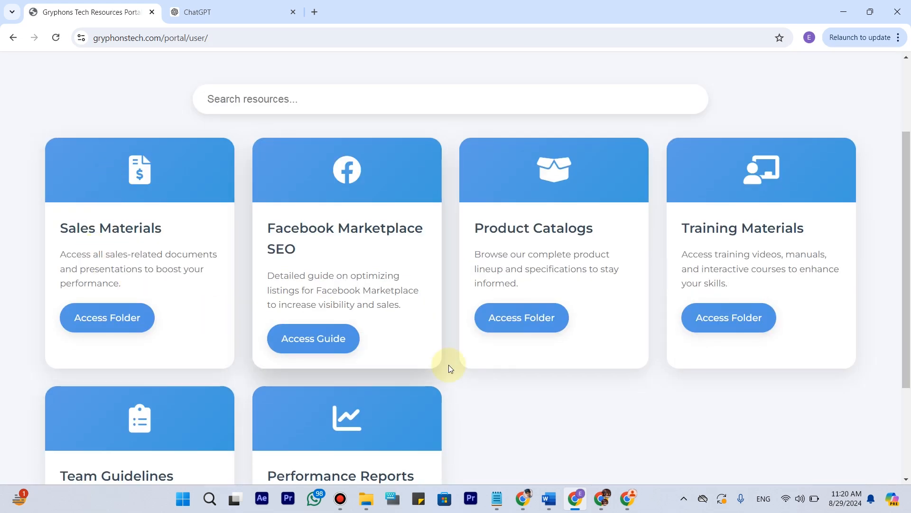
scroll(106, 183, "down", 1)
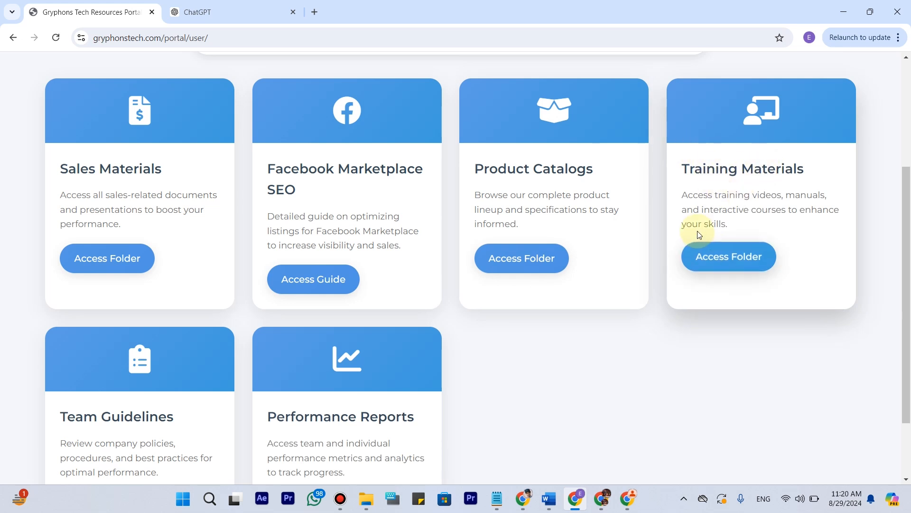
scroll(65, 260, "down", 2)
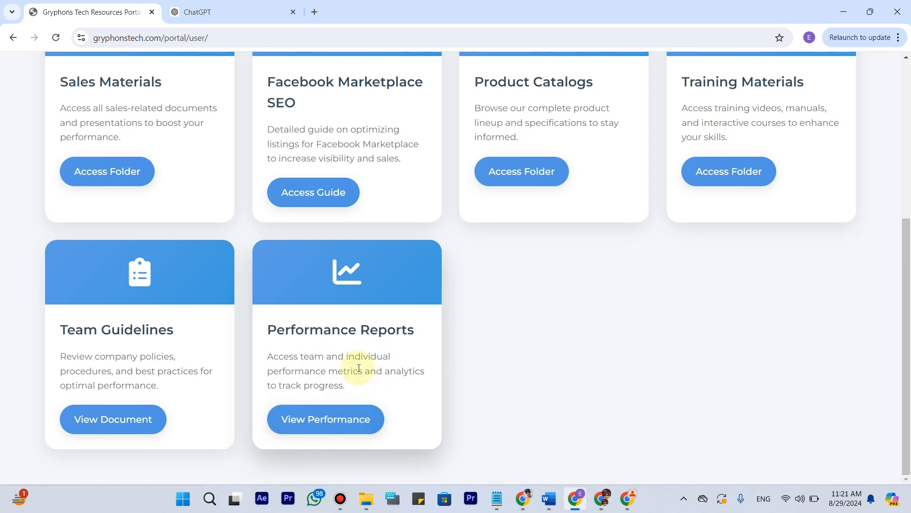
scroll(358, 367, "up", 3)
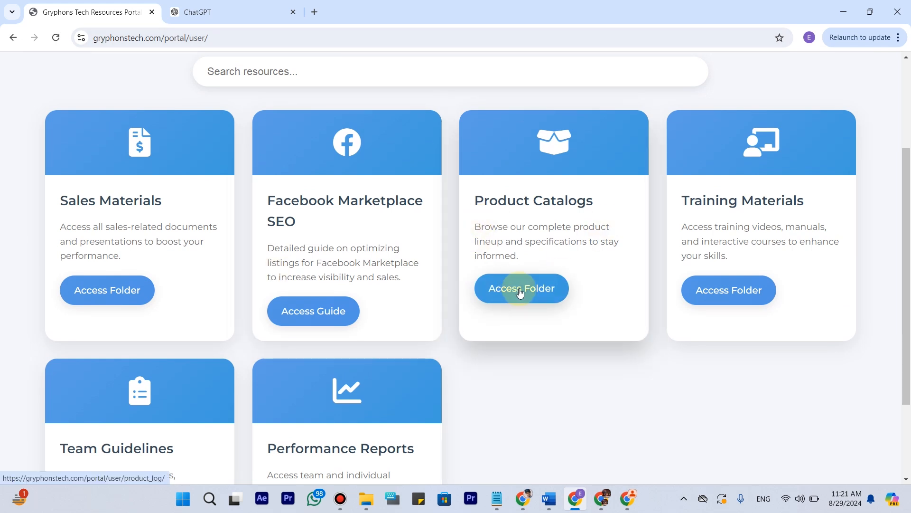
Open the Product Catalogs folder and look through the product list with titles, descriptions, prices and images.
left_click(520, 290)
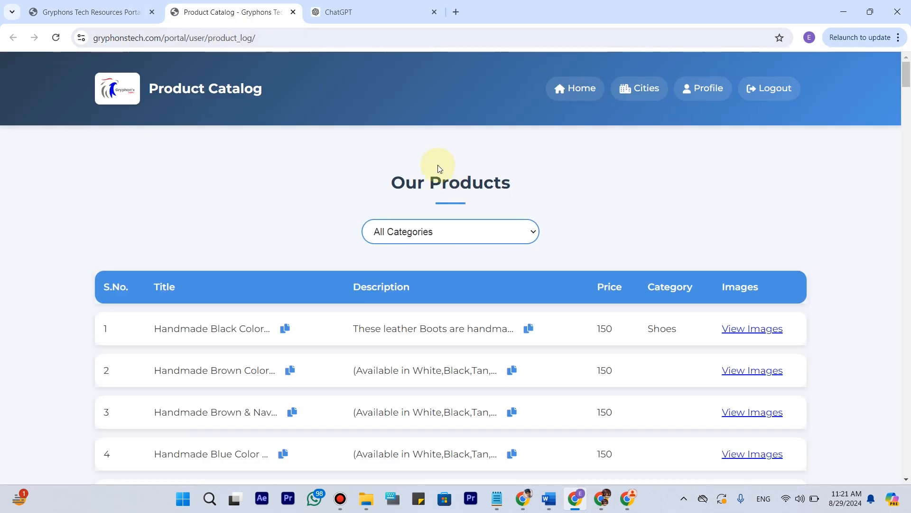
scroll(313, 237, "down", 20)
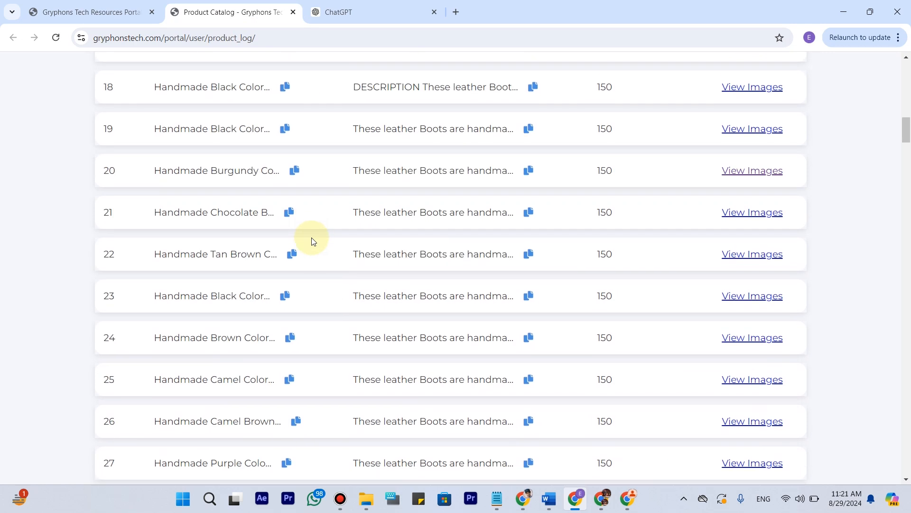
scroll(313, 233, "down", 10)
scroll(313, 230, "up", 20)
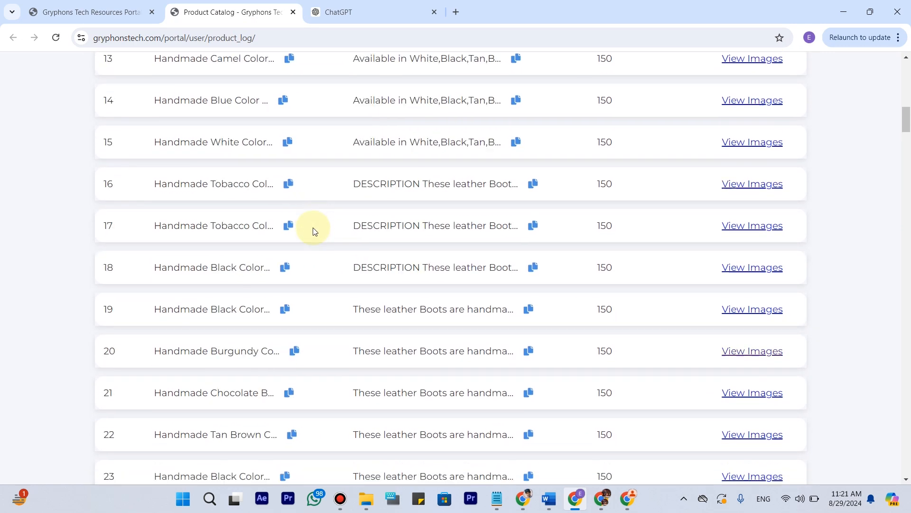
scroll(313, 231, "up", 2)
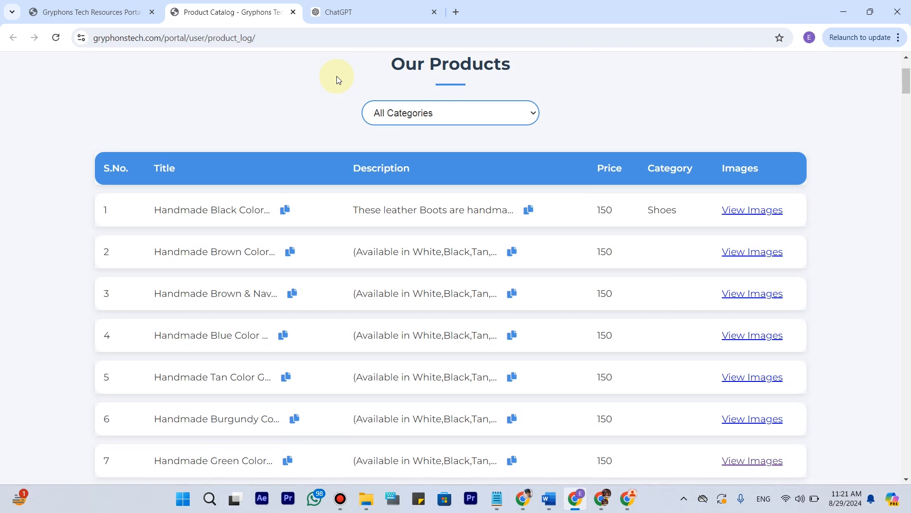
Switch to the ChatGPT conversation and review the product description and SEO tags for the green suede Chelsea boots.
left_click(386, 12)
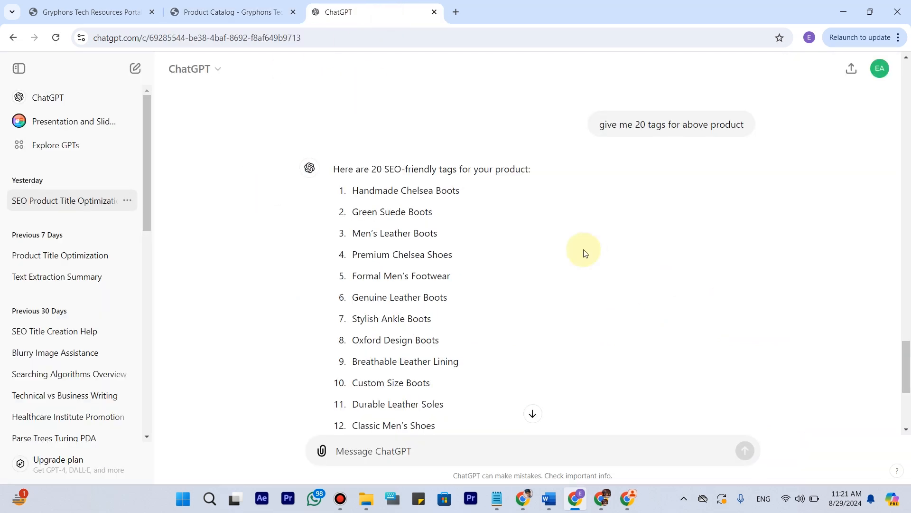
scroll(588, 254, "up", 5)
scroll(585, 253, "up", 2)
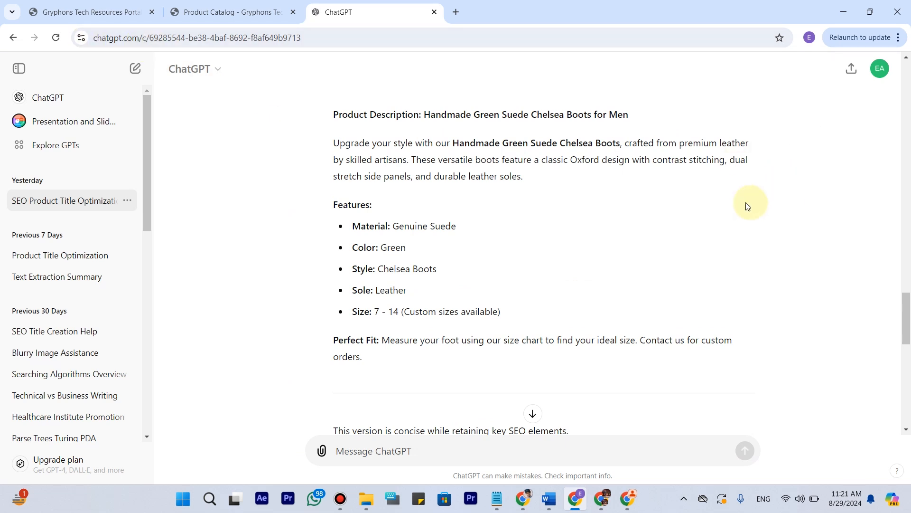
scroll(646, 205, "down", 6)
scroll(646, 205, "down", 6)
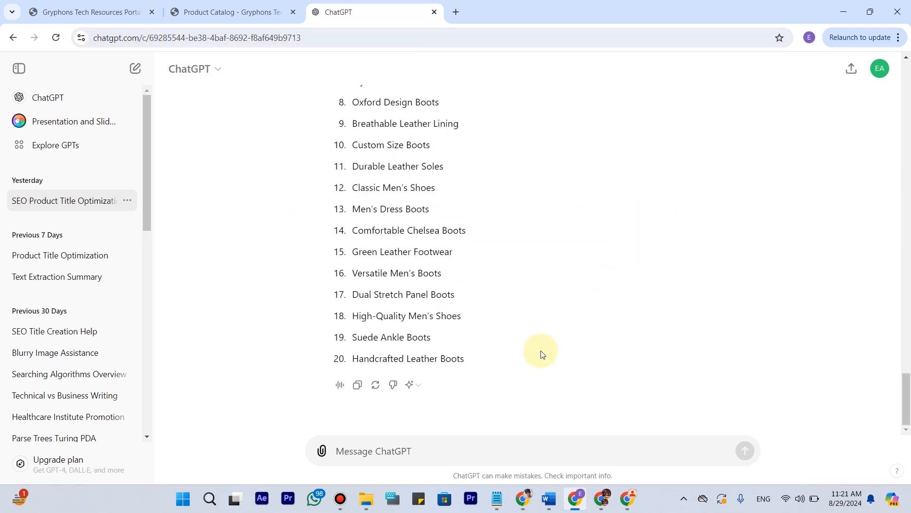
scroll(362, 421, "up", 1)
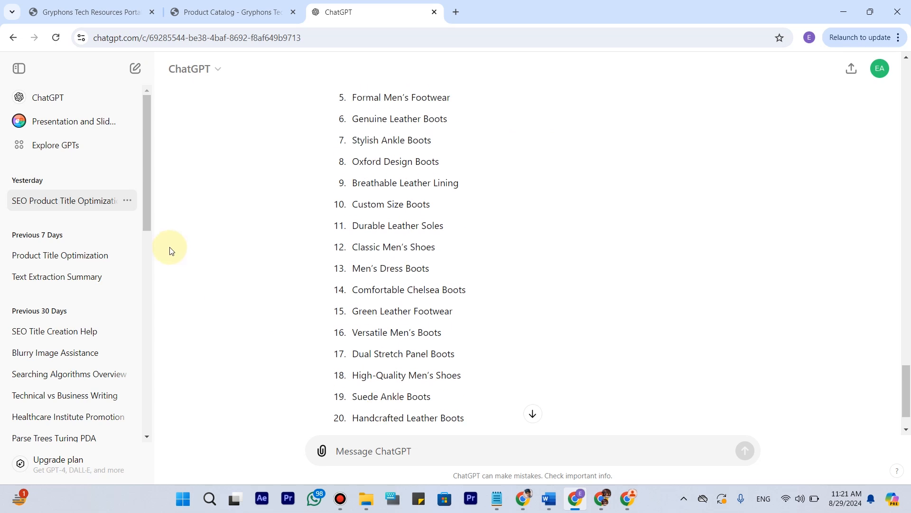
scroll(171, 249, "down", 1)
Return to the Product Catalog and browse further down the list of handmade leather boots and shoes.
left_click(204, 12)
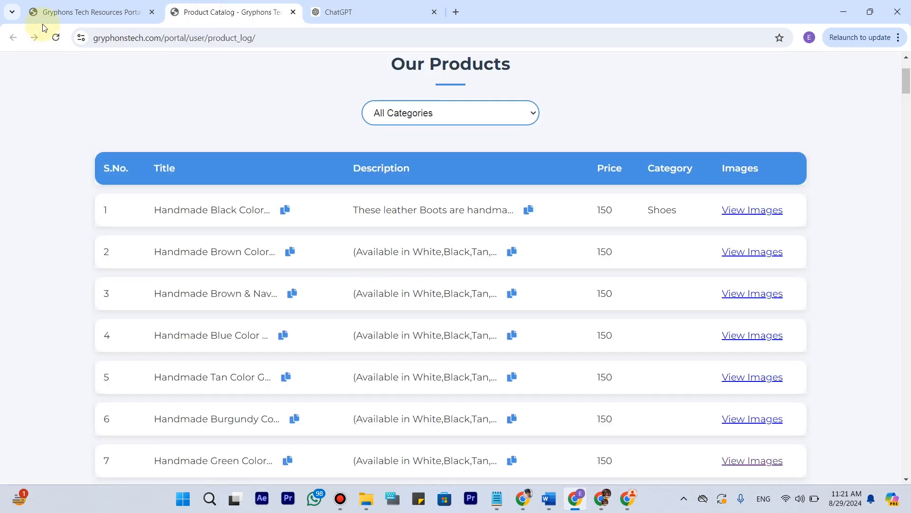
scroll(319, 334, "down", 8)
scroll(319, 333, "down", 20)
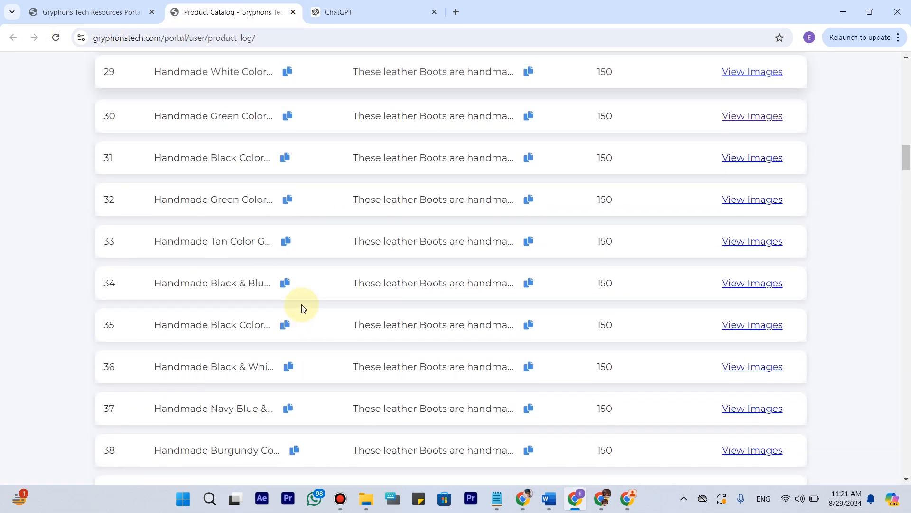
scroll(304, 304, "down", 6)
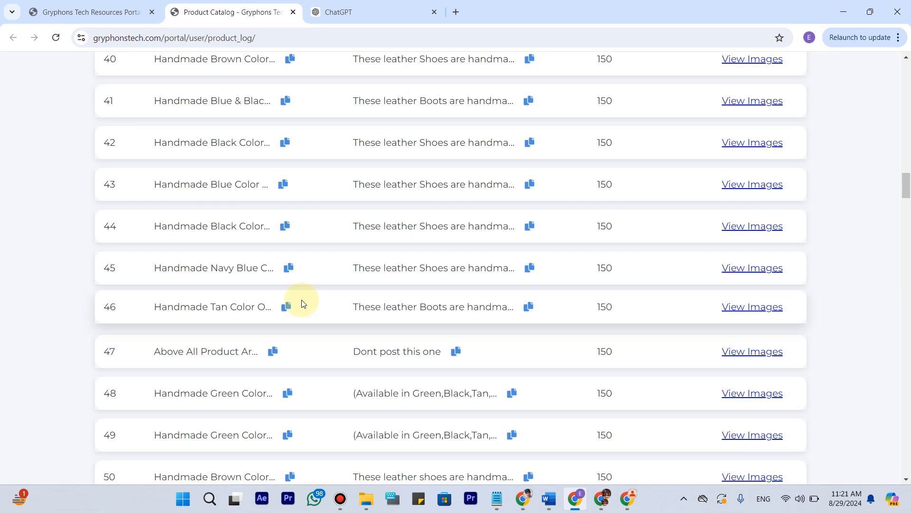
scroll(252, 225, "up", 4)
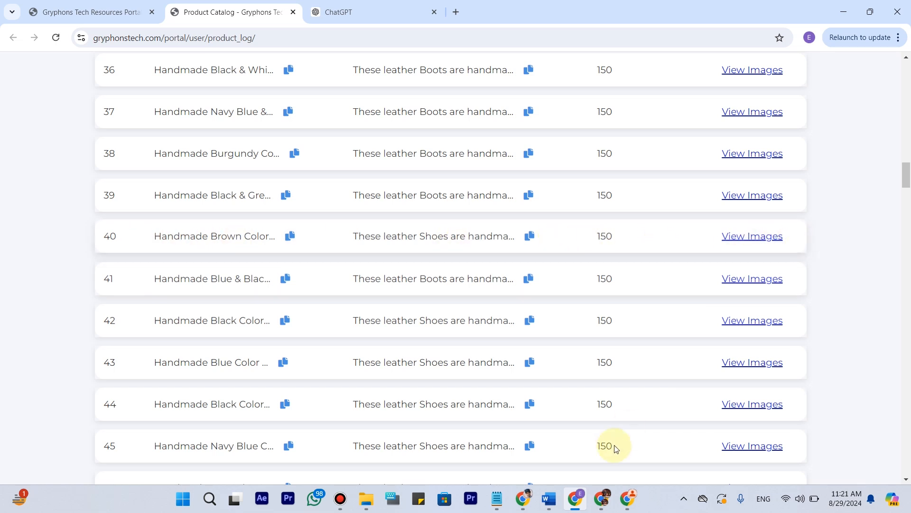
Switch to the Facebook browser window, open Marketplace and start a new listing.
left_click(628, 498)
left_click(52, 277)
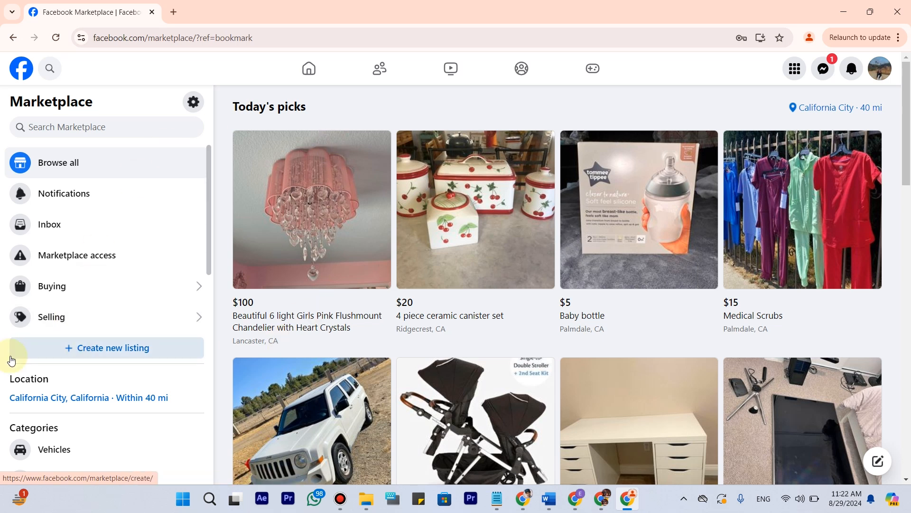
left_click(125, 351)
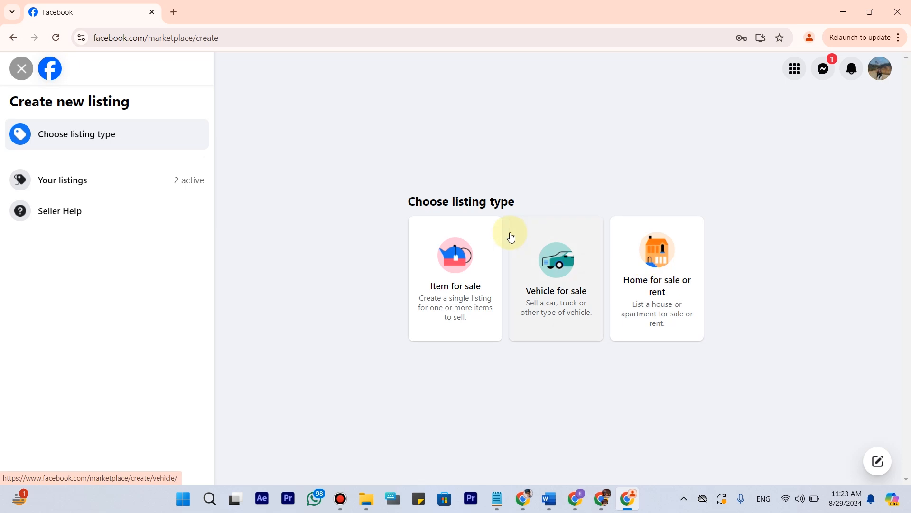
Start an Item for sale listing and look over its photo, title, price, category, condition and description fields.
left_click(449, 278)
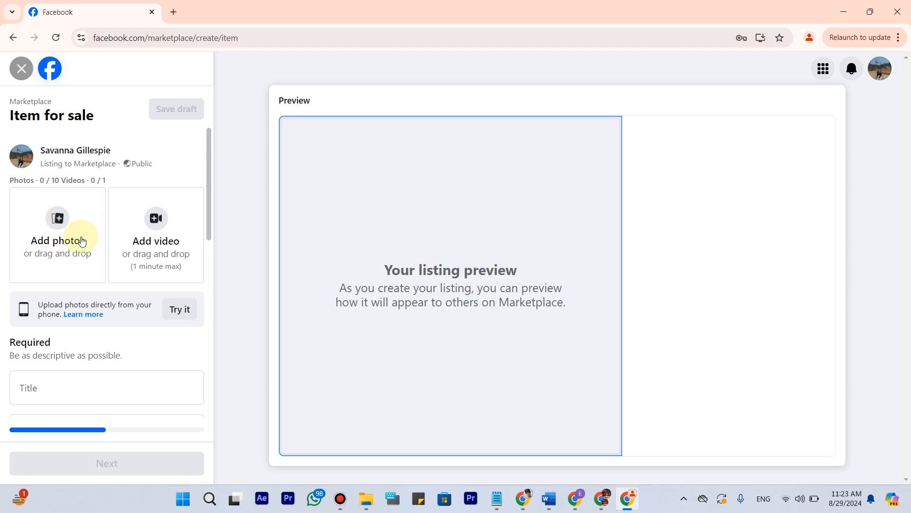
scroll(52, 207, "down", 3)
scroll(71, 255, "down", 2)
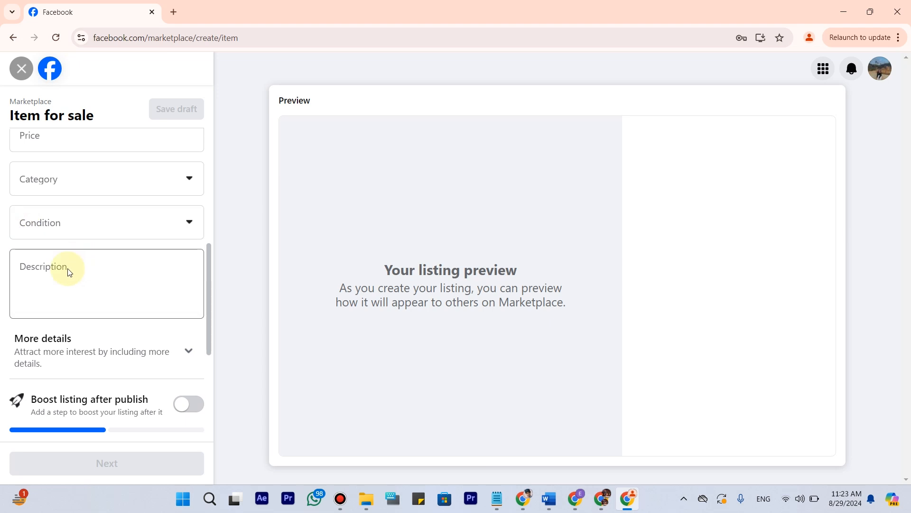
scroll(69, 295, "down", 3)
scroll(78, 256, "up", 8)
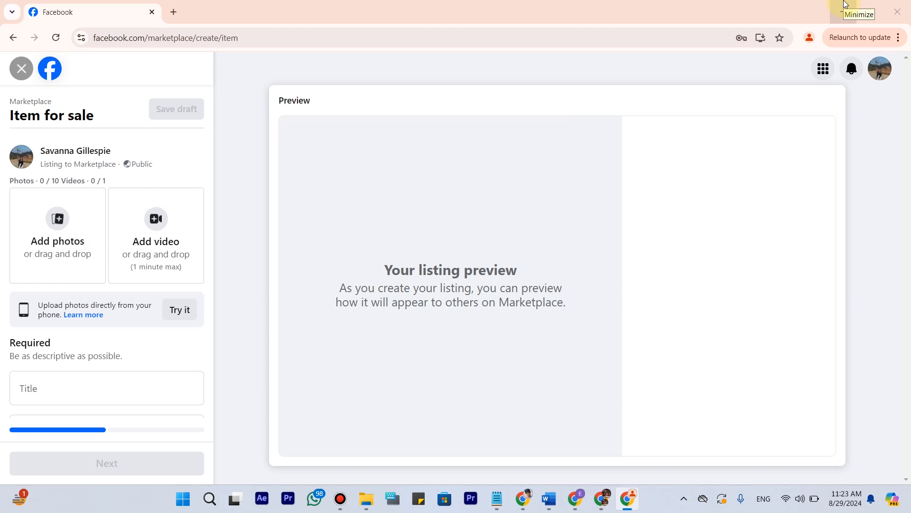
Copy the title of product 40 from the Product Catalog into a new ChatGPT message.
key("alt+Tab")
key("alt+Tab")
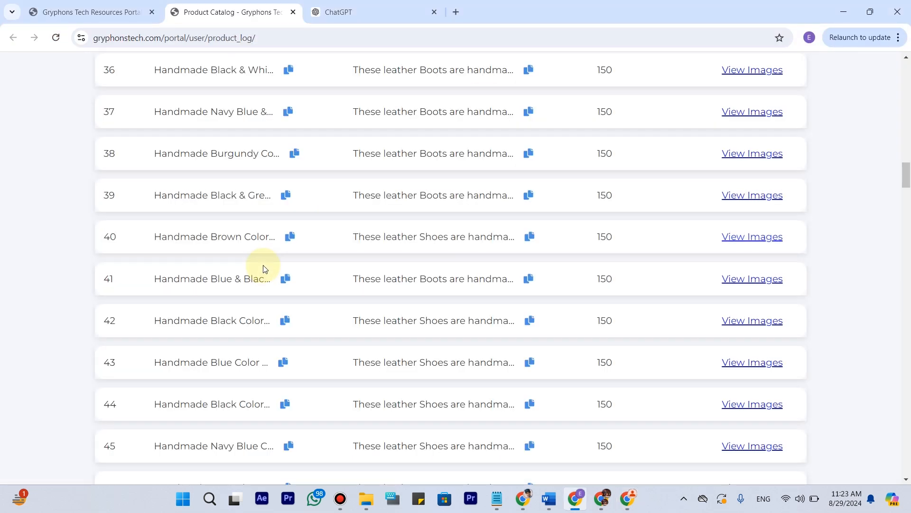
left_click(292, 238)
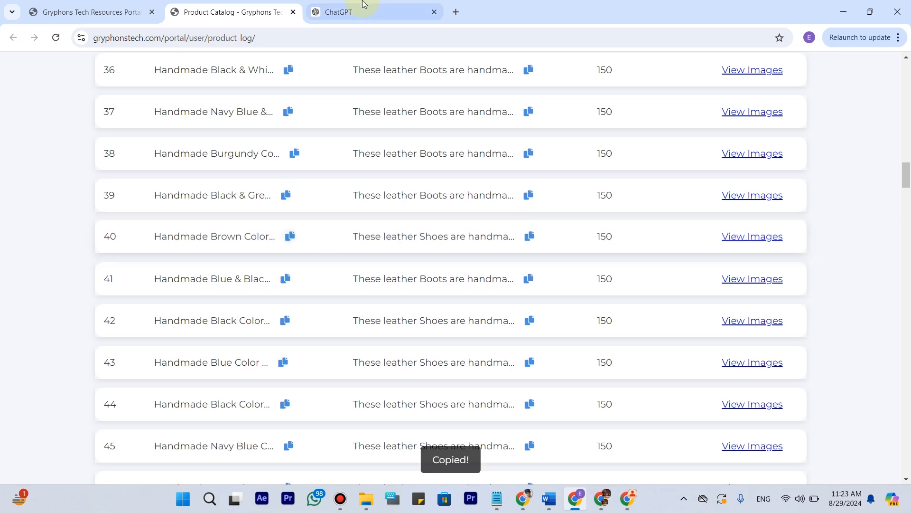
left_click(362, 19)
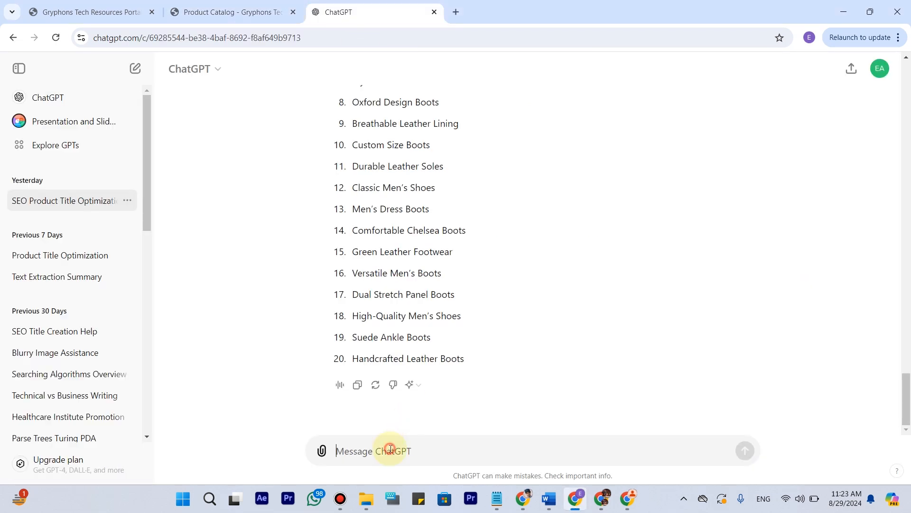
key("ctrl+v")
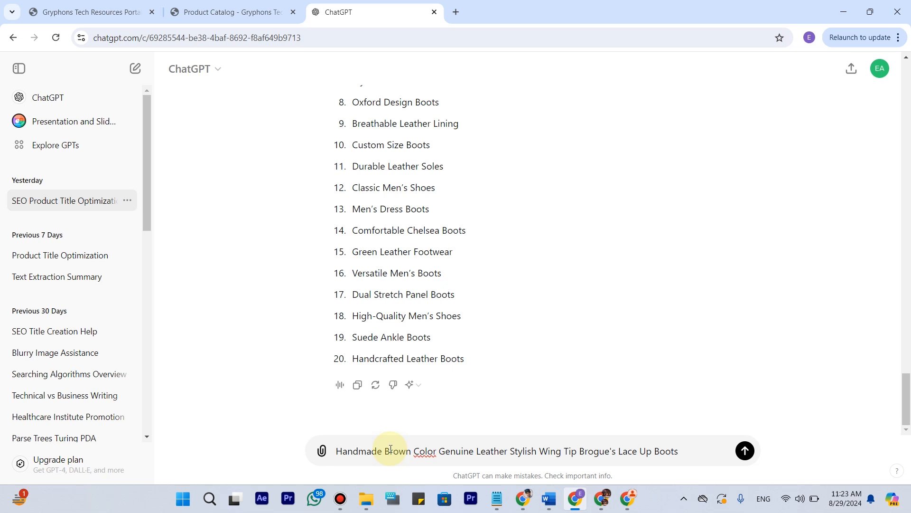
key("shift+Return")
Reuse the earlier request "make it seo optimize product title" below the pasted boot title and send the message.
scroll(480, 344, "up", 12)
scroll(484, 340, "up", 10)
scroll(485, 342, "up", 10)
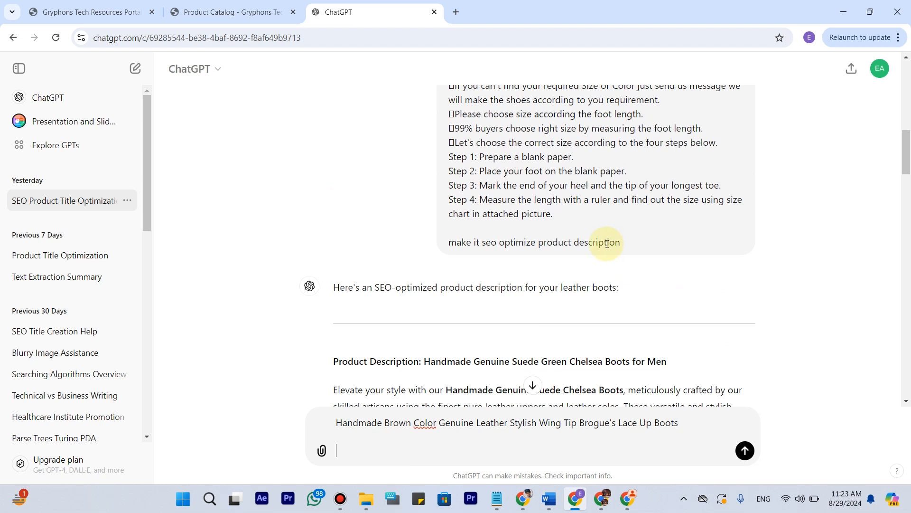
scroll(609, 243, "up", 10)
left_click_drag(591, 155, 439, 166)
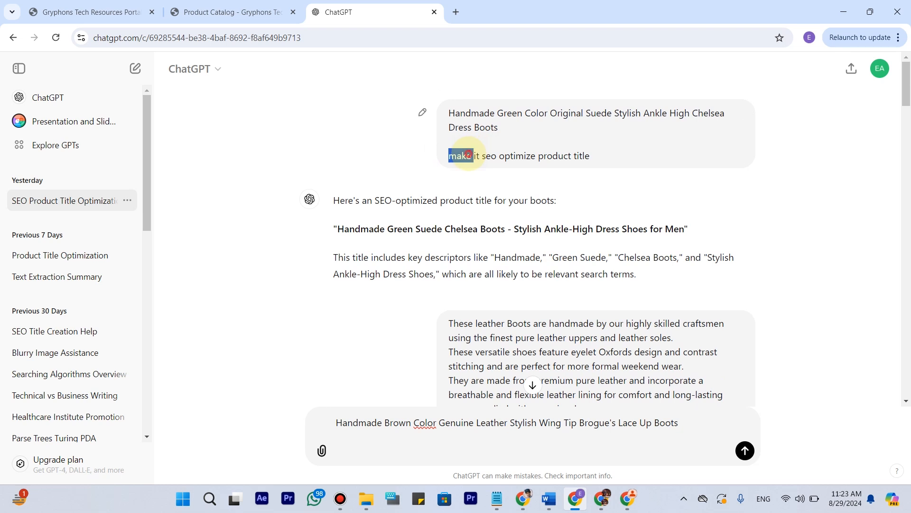
triple_click(468, 154)
left_click(415, 457)
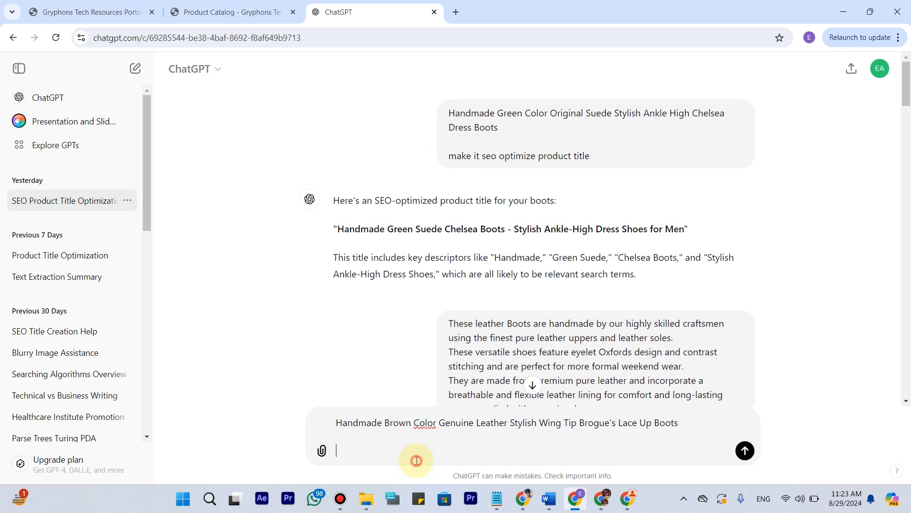
key("ctrl+v")
left_click(747, 449)
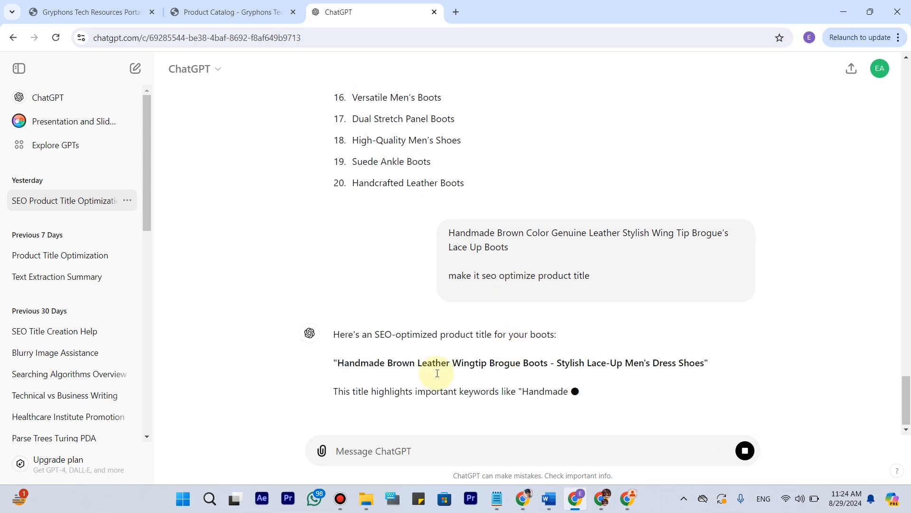
Copy "Handmade Brown Leather Wingtip Brogue Boots - Stylish Lace-Up Men's Dress Shoes" from ChatGPT into the Facebook listing's title.
left_click_drag(343, 345, 705, 315)
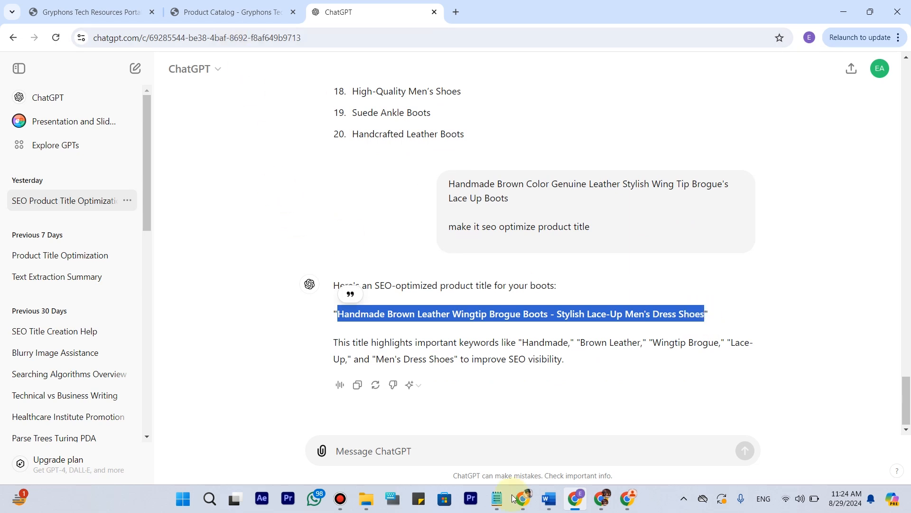
left_click(625, 502)
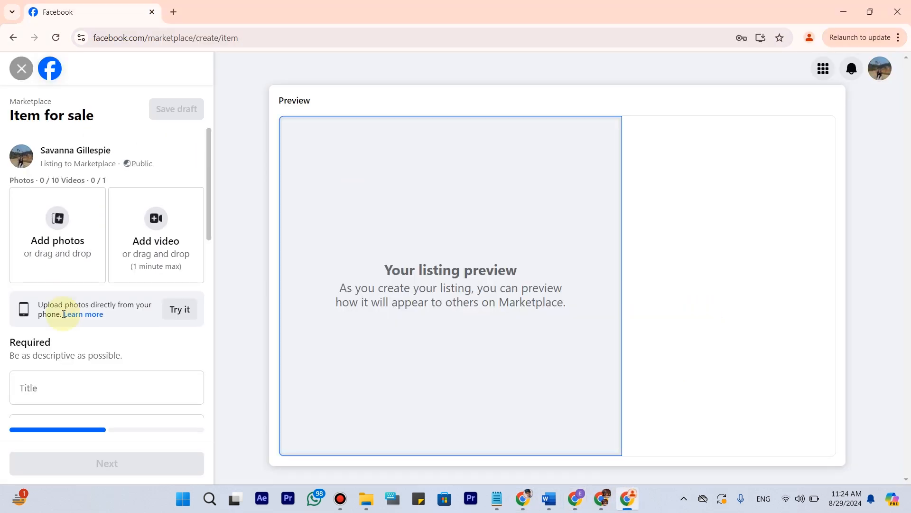
left_click(87, 383)
key("ctrl+v")
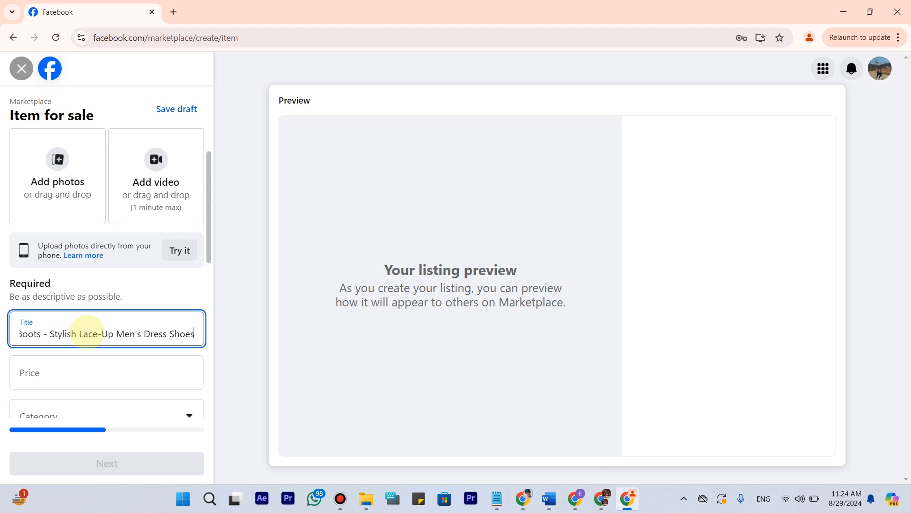
Set the listing's price to $30 and its category to Men's clothing & shoes.
scroll(87, 307, "down", 2)
left_click(86, 246)
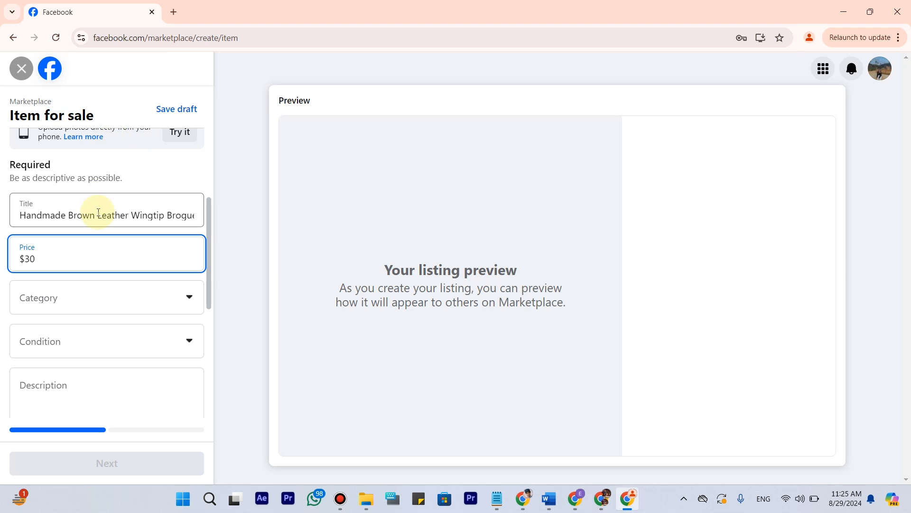
left_click(187, 304)
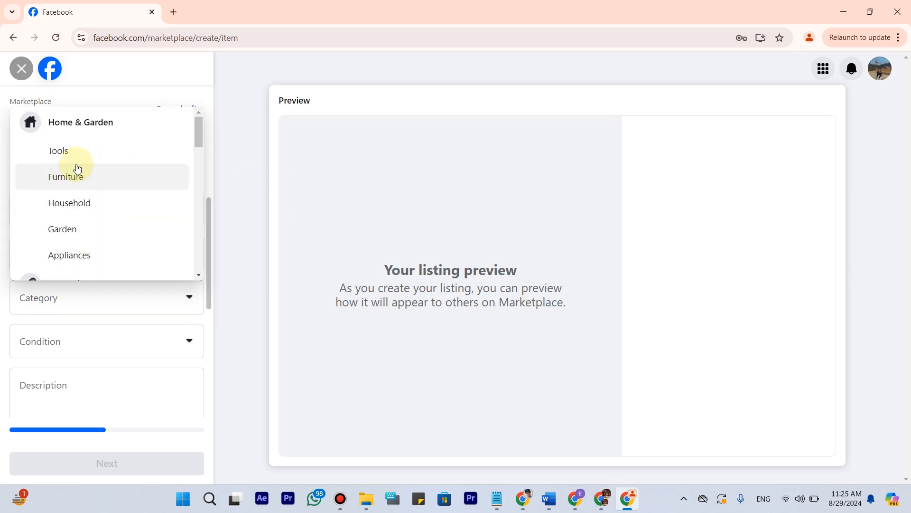
scroll(81, 244, "down", 4)
scroll(81, 183, "down", 1)
left_click(94, 209)
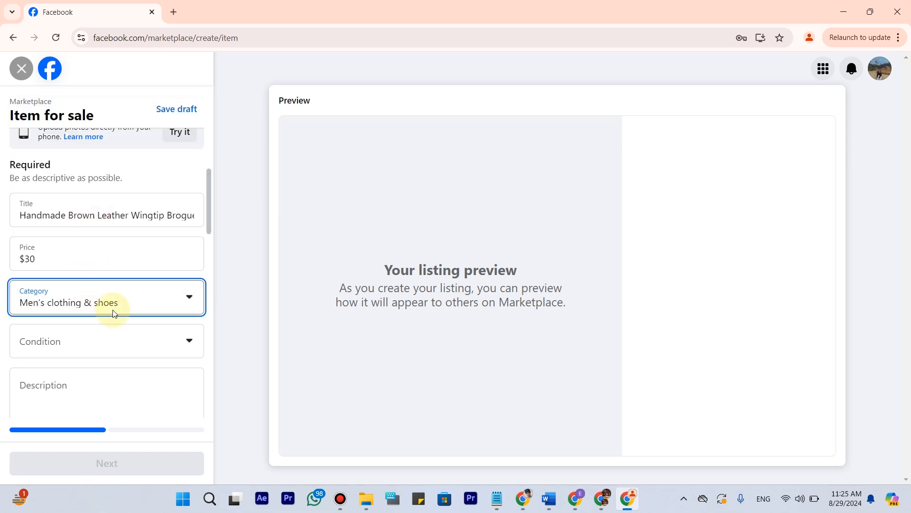
Set the listing's condition to New.
scroll(88, 311, "down", 3)
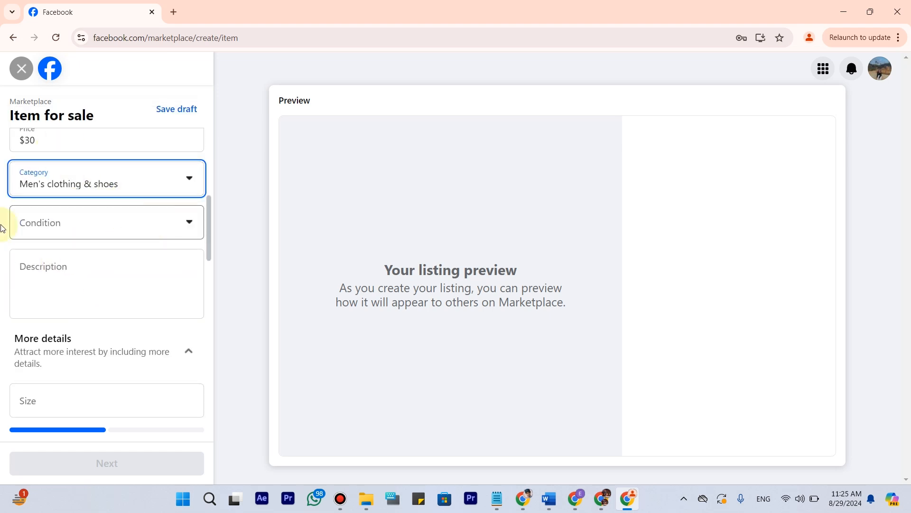
left_click(69, 225)
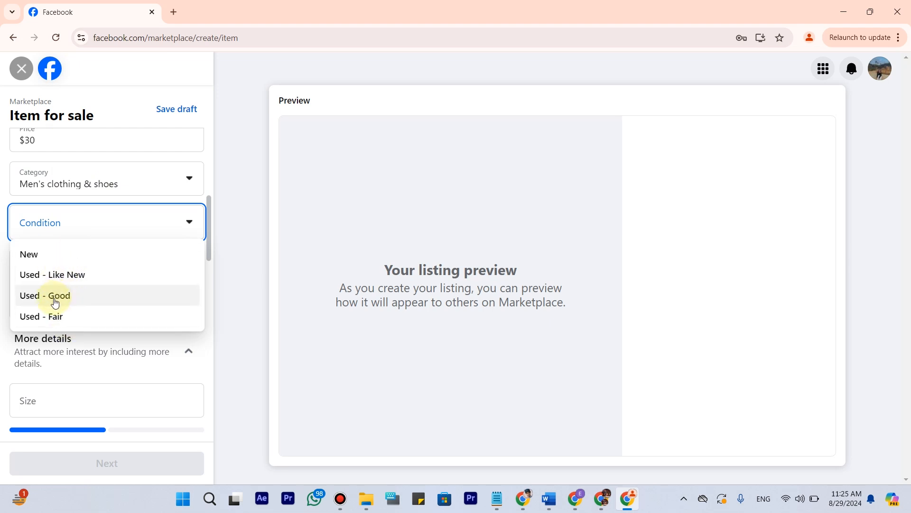
left_click(55, 258)
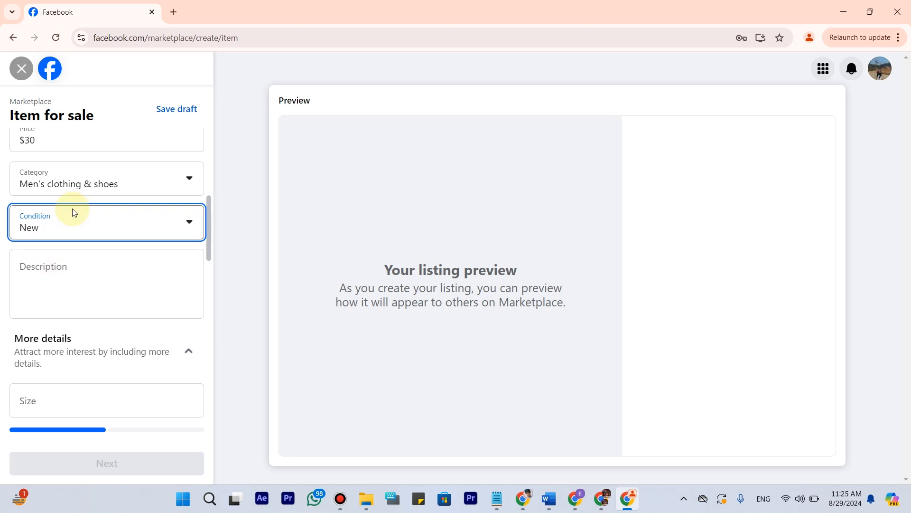
Copy the description of product 40 from the Product Catalog into a new ChatGPT message.
left_click(59, 270)
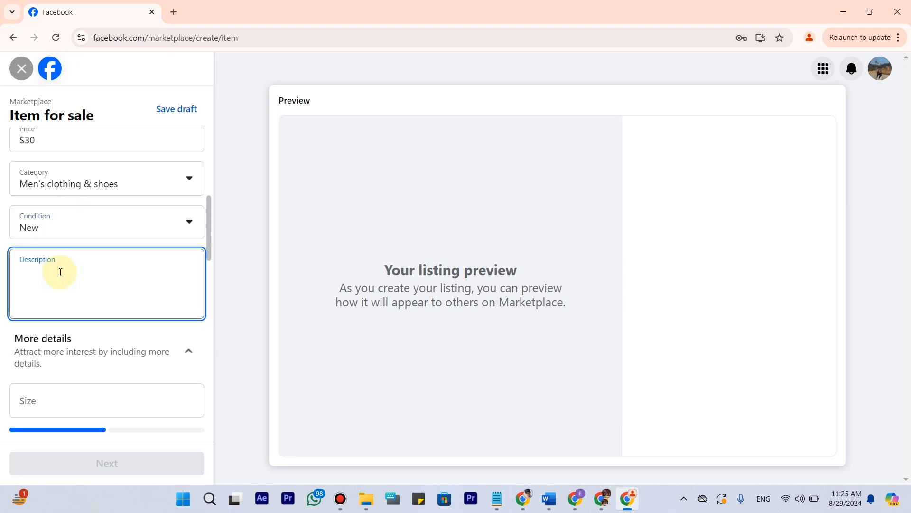
left_click(575, 499)
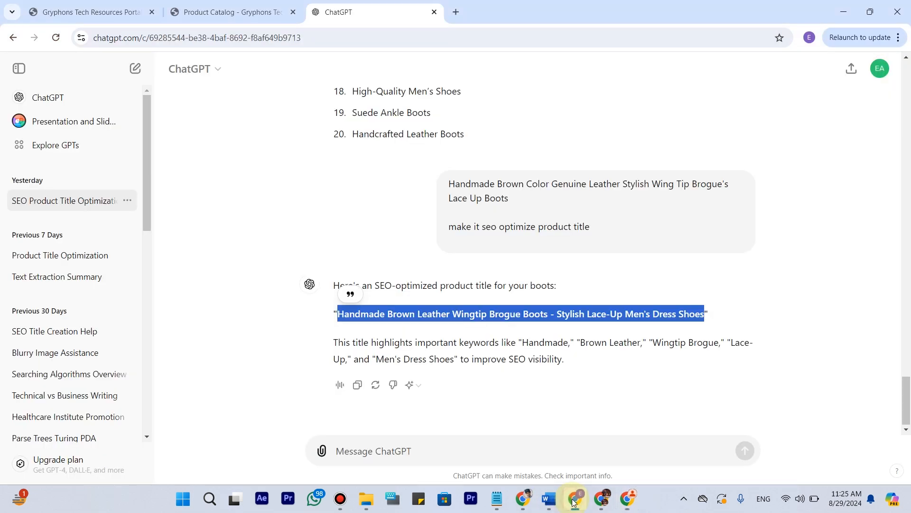
left_click(216, 12)
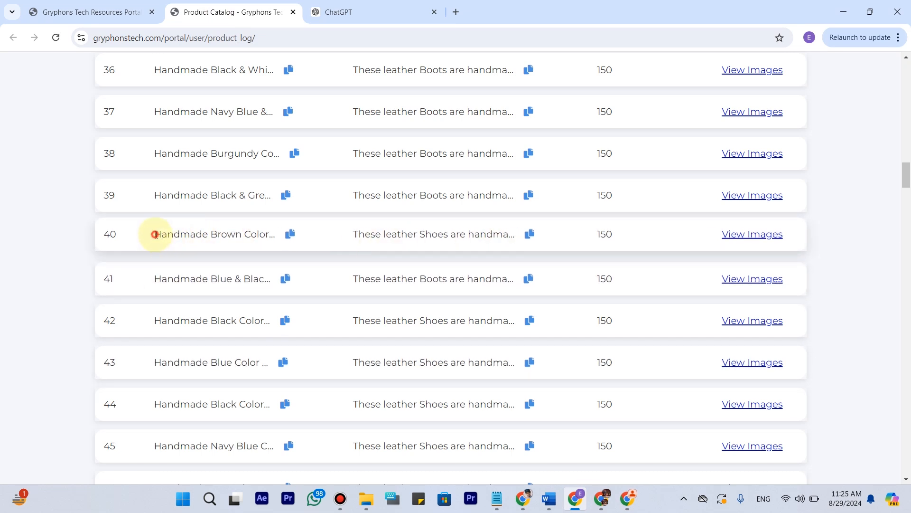
left_click_drag(155, 235, 275, 238)
left_click_drag(348, 277, 518, 284)
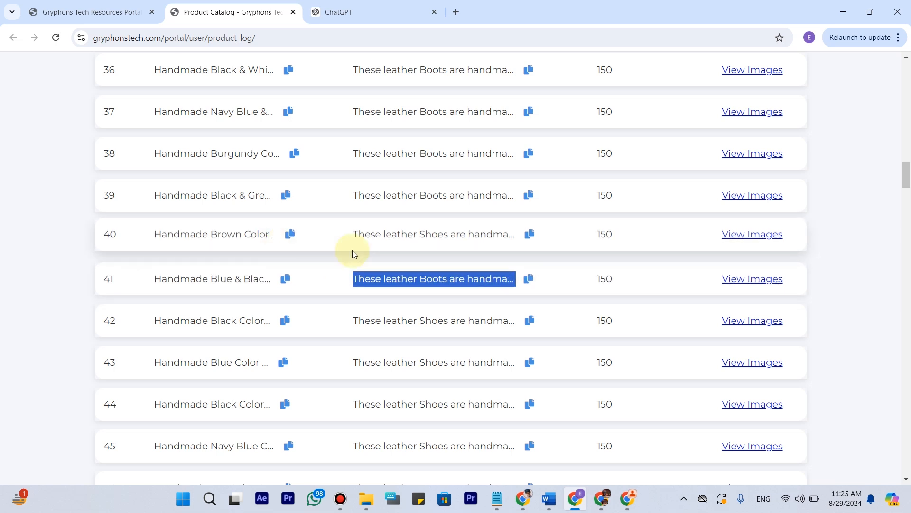
left_click(343, 216)
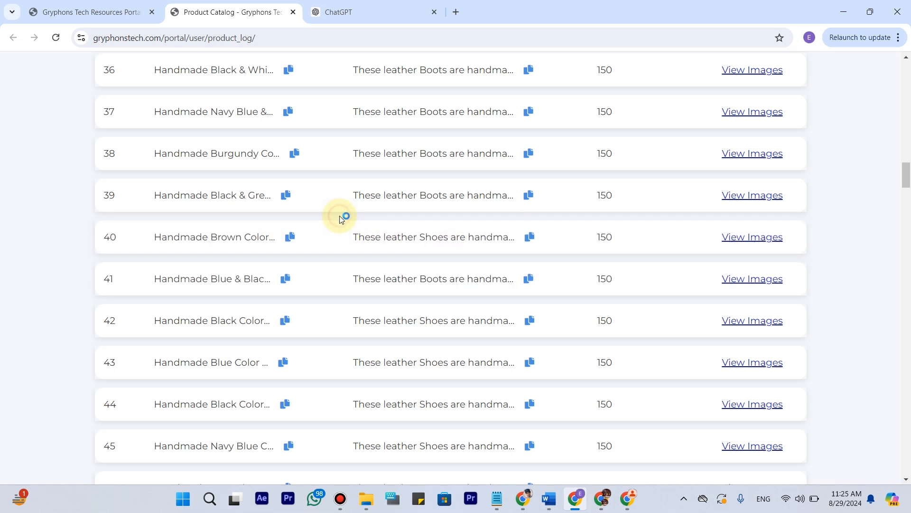
left_click(529, 235)
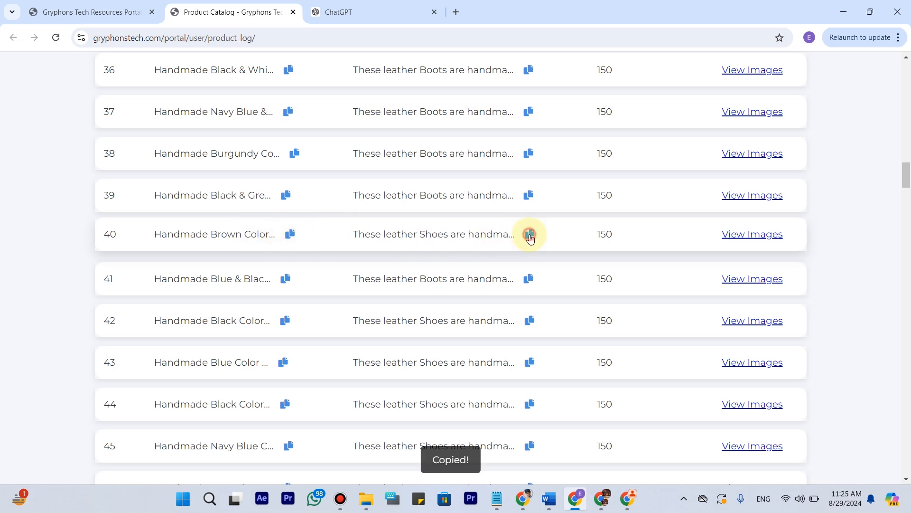
left_click(383, 9)
left_click(466, 448)
key("ctrl+v")
Reuse the earlier request "make it seo optimize product description" below the pasted description and send the message.
scroll(453, 370, "down", 10)
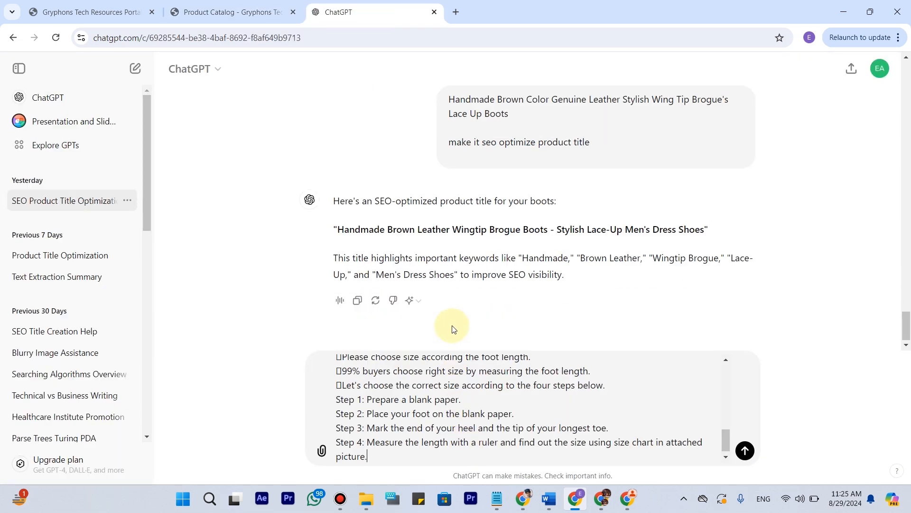
scroll(522, 265, "up", 15)
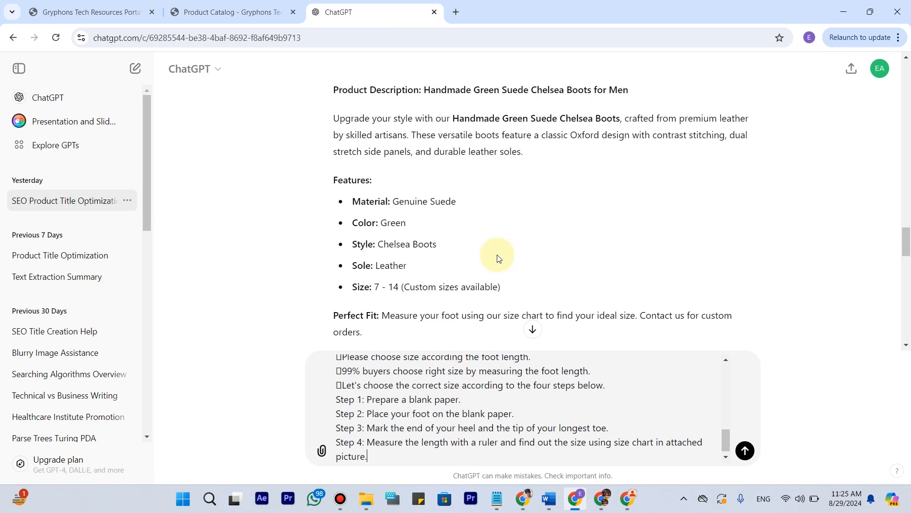
scroll(496, 252, "up", 15)
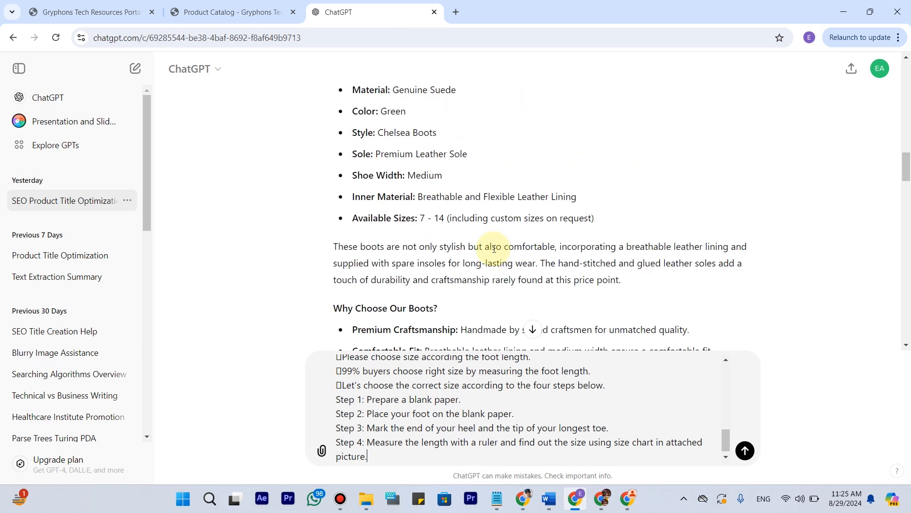
left_click_drag(644, 316, 449, 318)
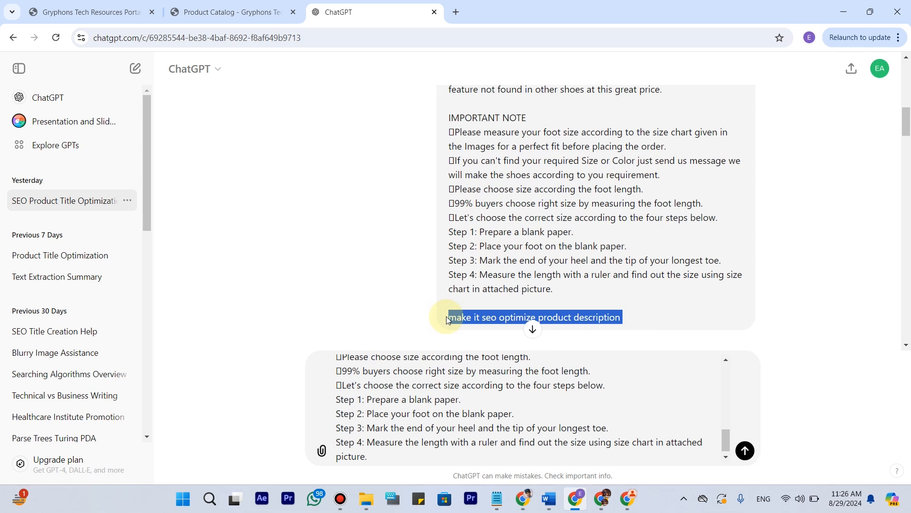
scroll(376, 436, "down", 1)
left_click(379, 448)
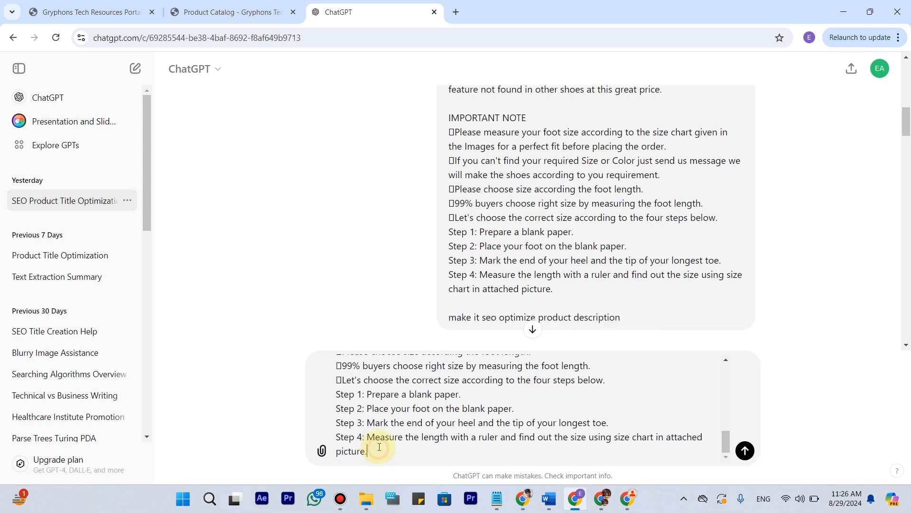
key("ctrl+v")
scroll(421, 429, "down", 1)
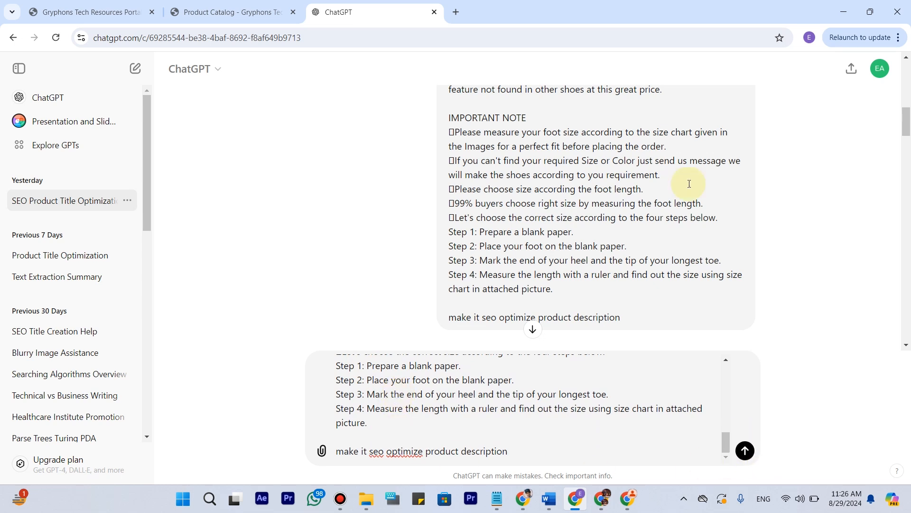
left_click(745, 451)
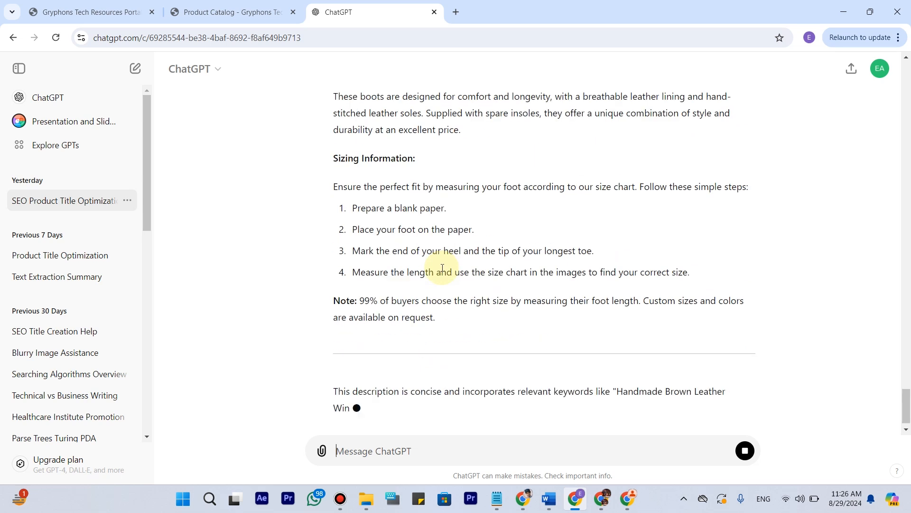
Ask ChatGPT to make the generated product description short.
type("s")
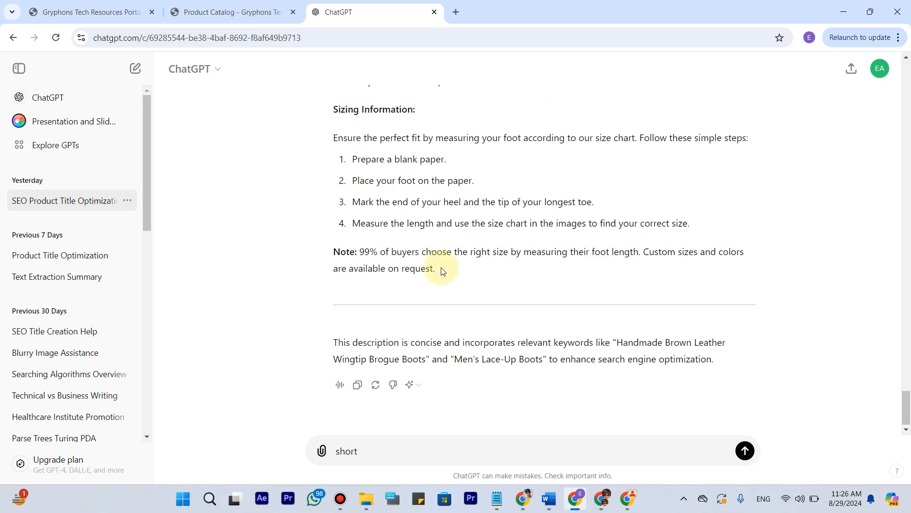
type("hort")
key("Home")
type("make")
key("BackSpace")
key("BackSpace")
key("BackSpace")
type("it")
key("Return")
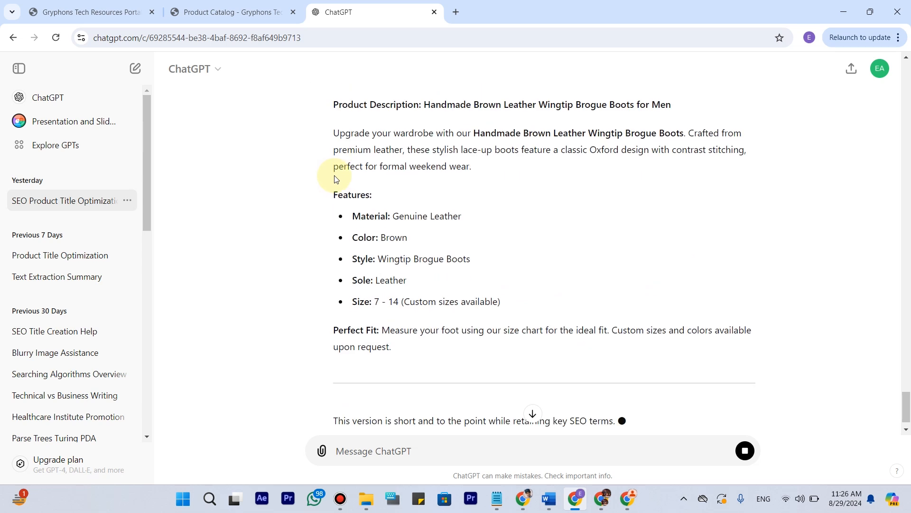
Copy ChatGPT's shortened product description, from its heading through the Perfect Fit paragraph, into the Facebook listing's description.
scroll(342, 189, "up", 3)
left_click_drag(335, 189, 393, 283)
scroll(349, 234, "down", 3)
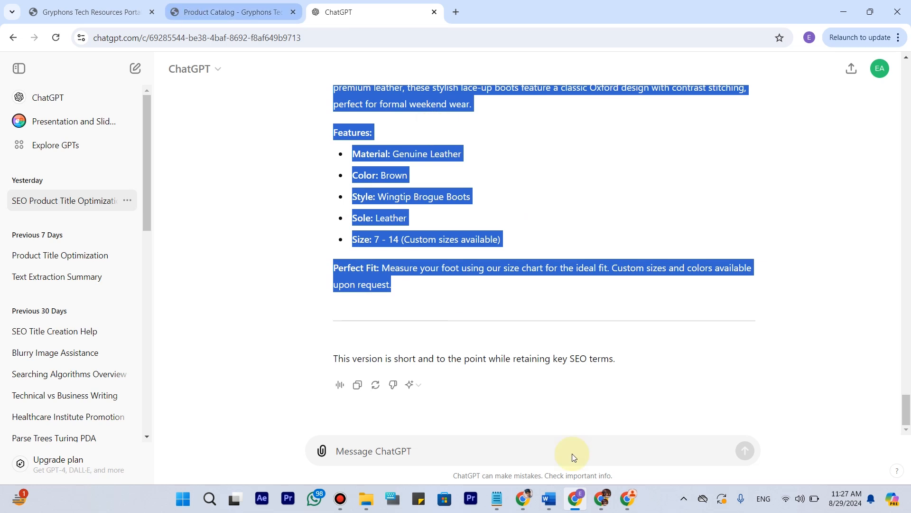
left_click(629, 498)
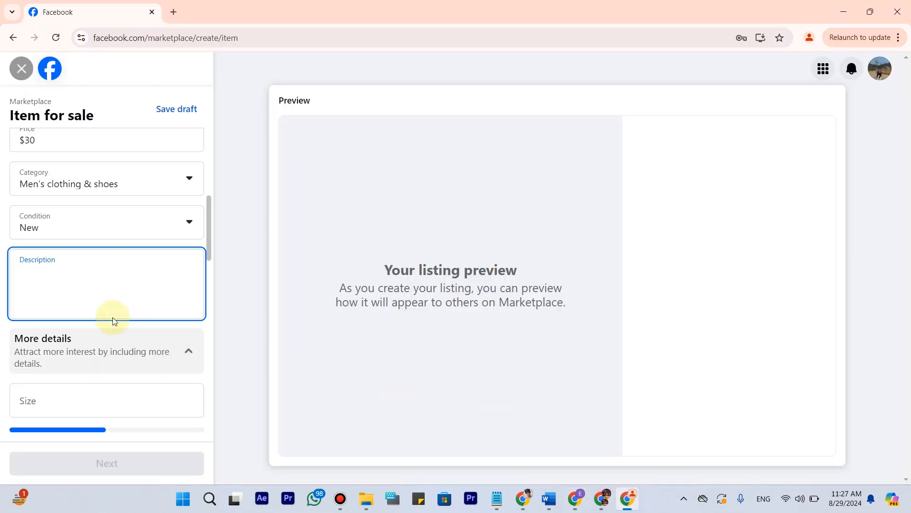
key("ctrl+v")
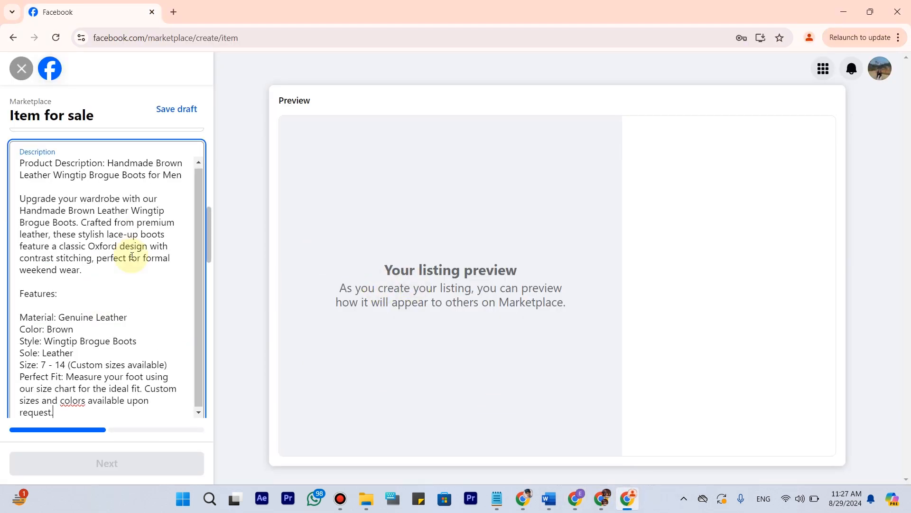
Set the listing's availability to List as In Stock.
scroll(158, 257, "up", 10)
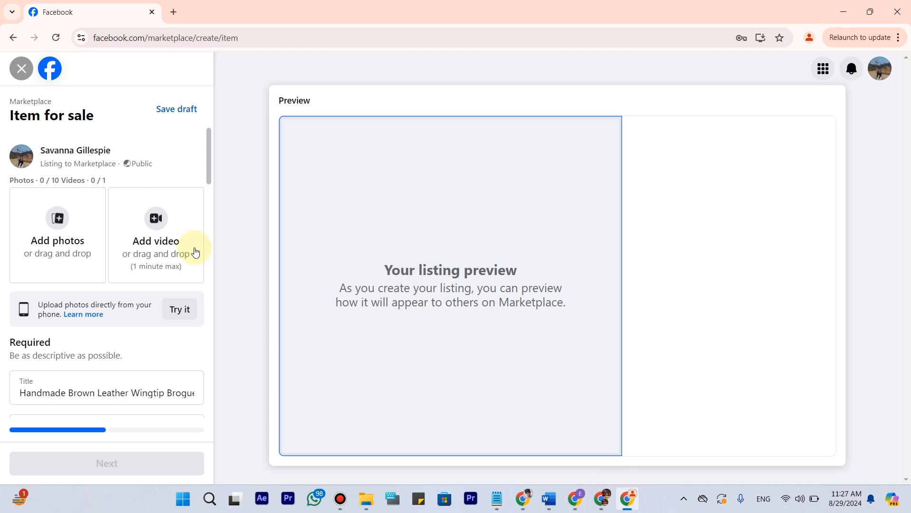
scroll(153, 189, "down", 12)
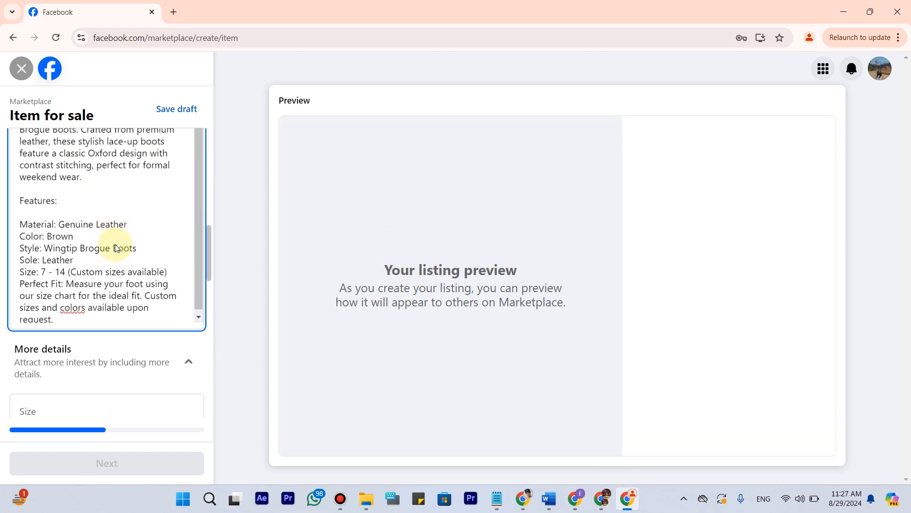
scroll(115, 246, "up", 2)
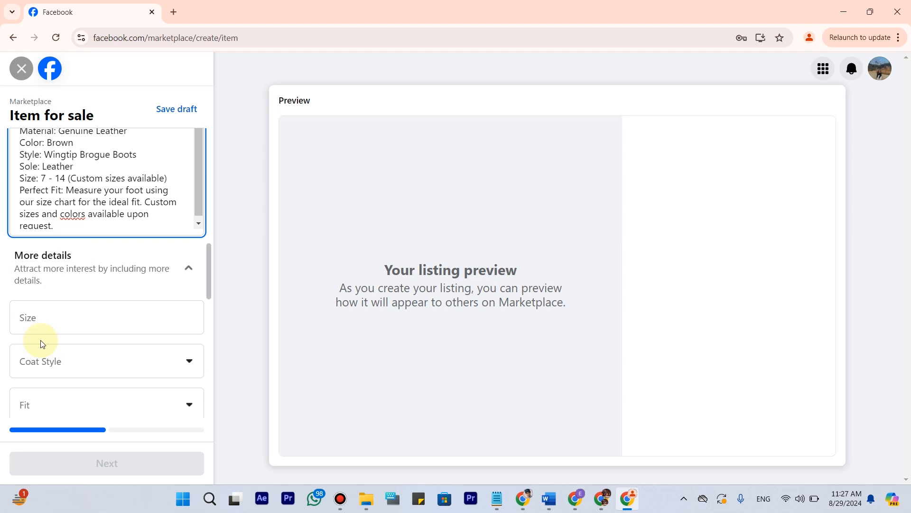
scroll(67, 315, "down", 1)
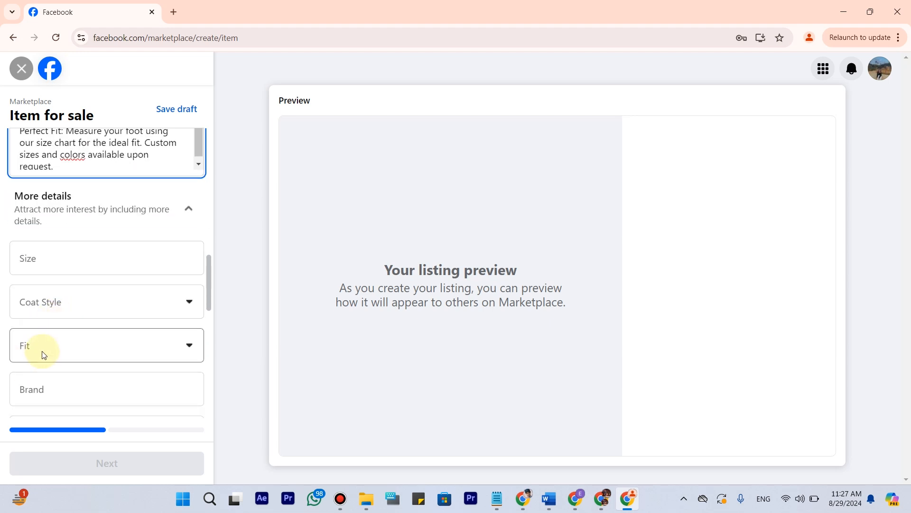
scroll(44, 354, "down", 1)
scroll(67, 350, "down", 2)
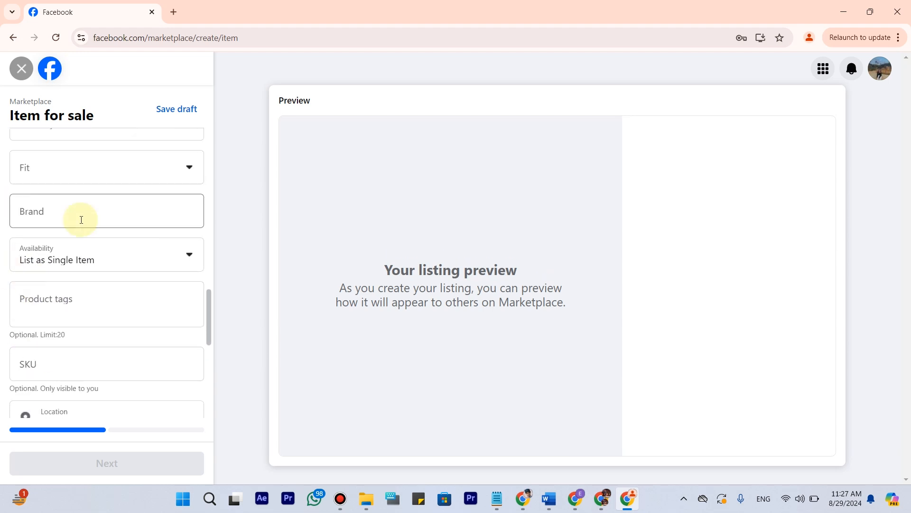
scroll(81, 219, "up", 2)
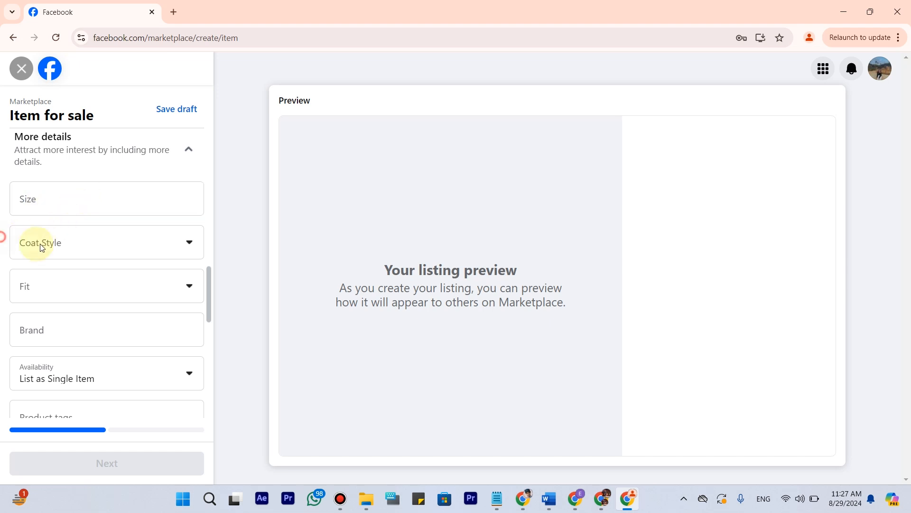
scroll(56, 250, "down", 1)
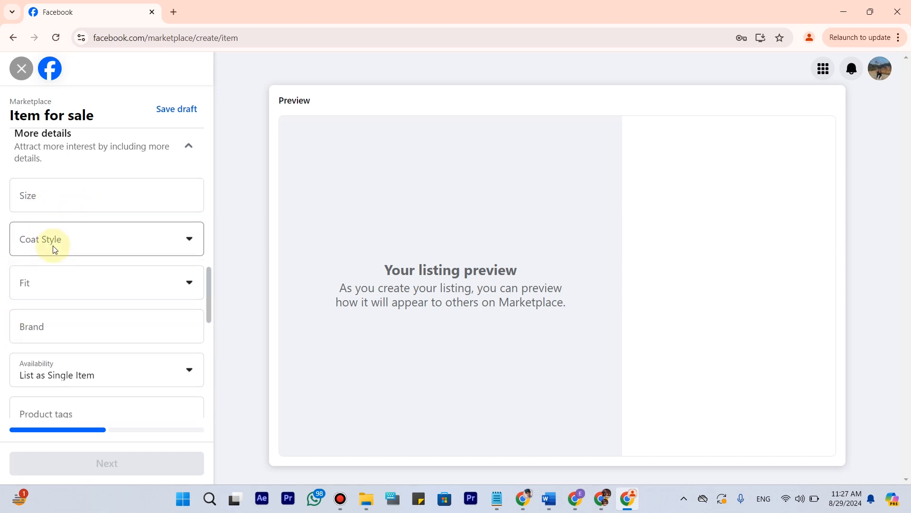
scroll(55, 250, "down", 2)
left_click(63, 261)
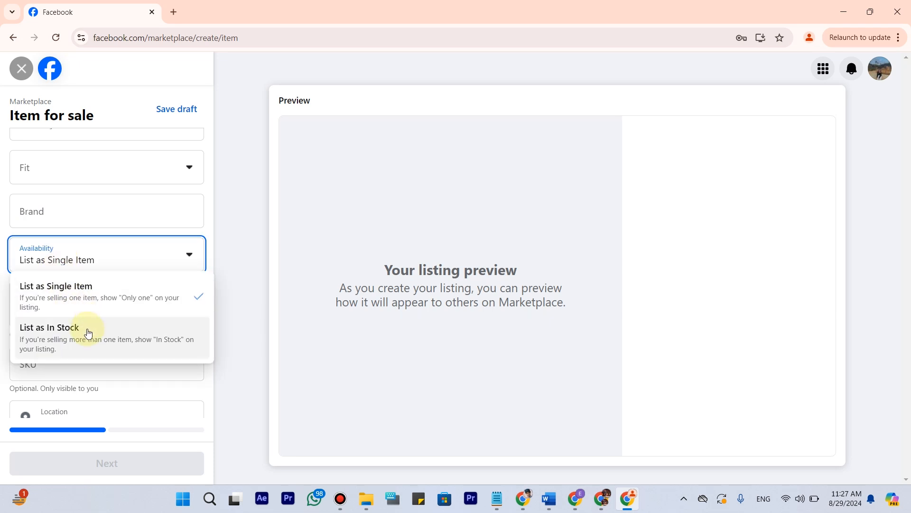
left_click(88, 333)
Open Facebook Marketplace in a second browser tab, keeping the listing form open.
scroll(122, 217, "down", 2)
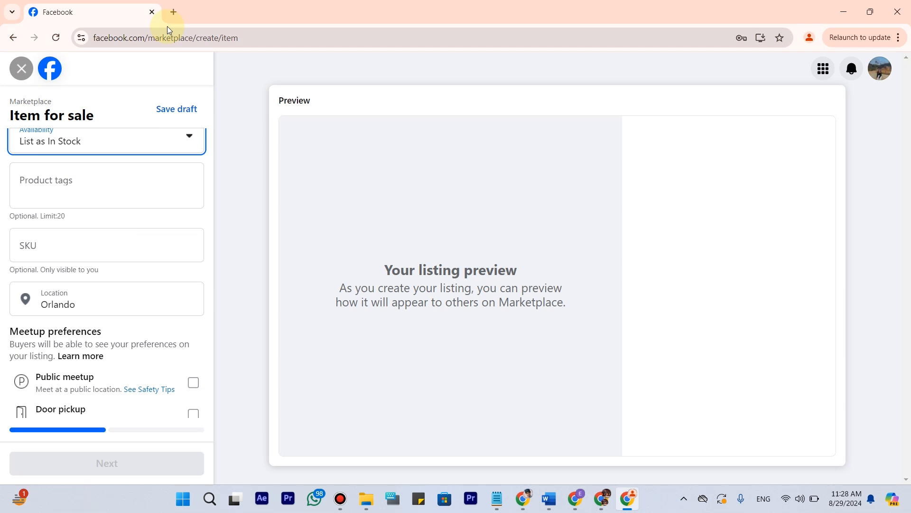
right_click(52, 70)
left_click(97, 81)
left_click(193, 9)
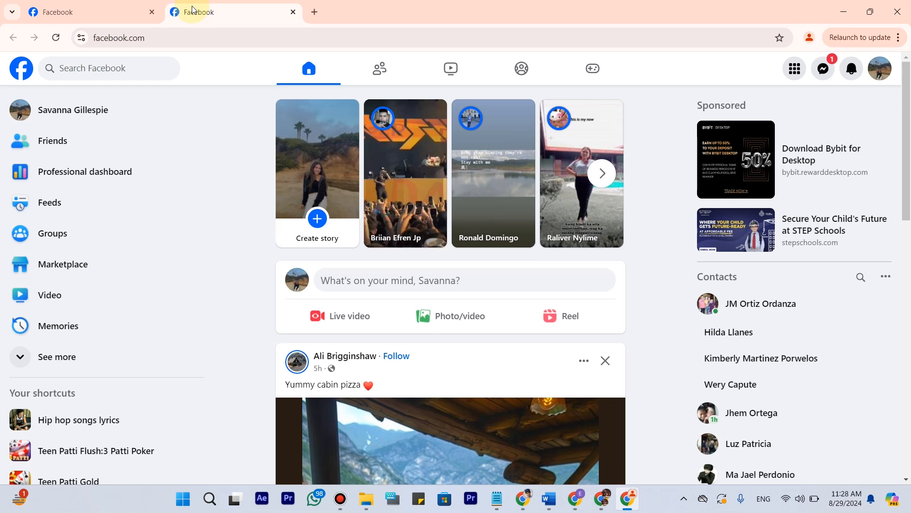
left_click(77, 264)
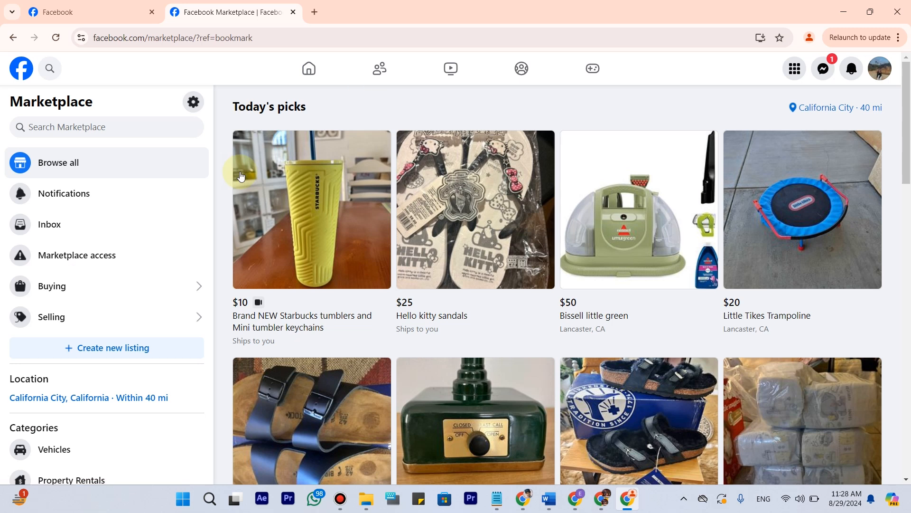
left_click(101, 12)
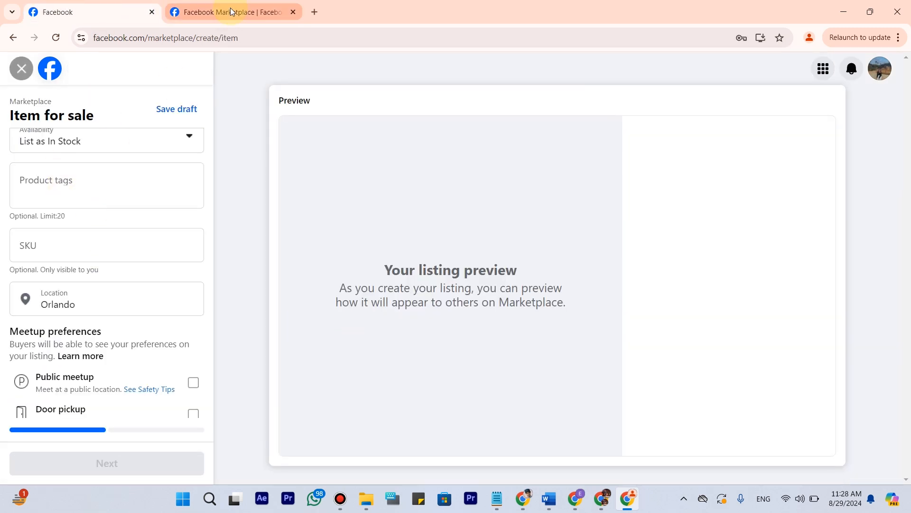
mouse_move(231, 10)
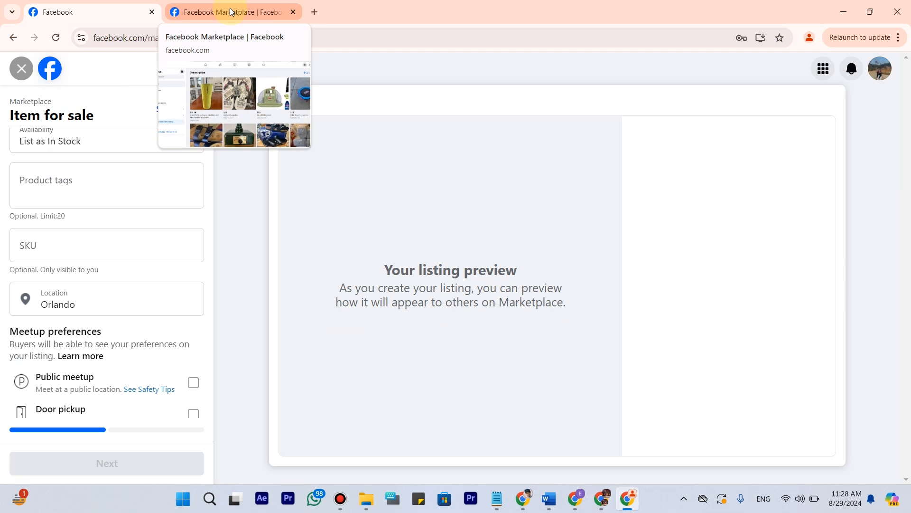
left_click(230, 8)
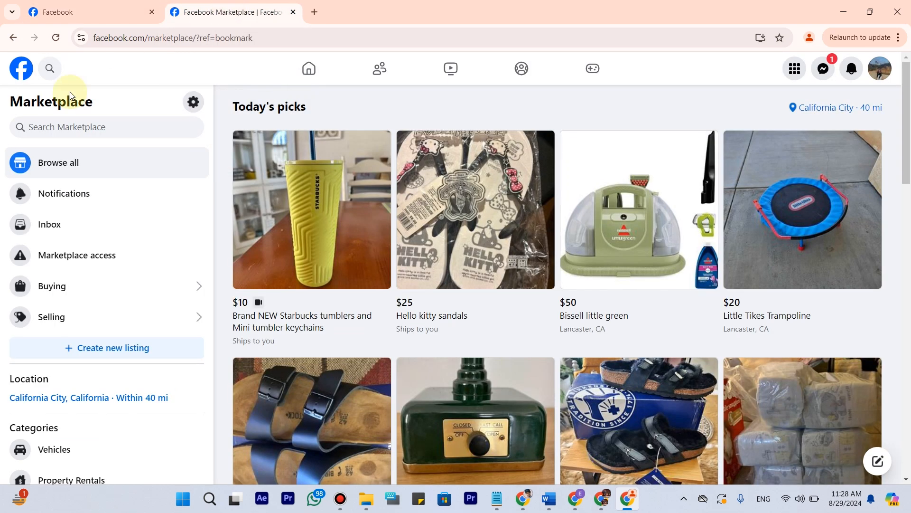
Enter "shoes" in the Marketplace search and copy the term into the listing as a product tag.
left_click(100, 126)
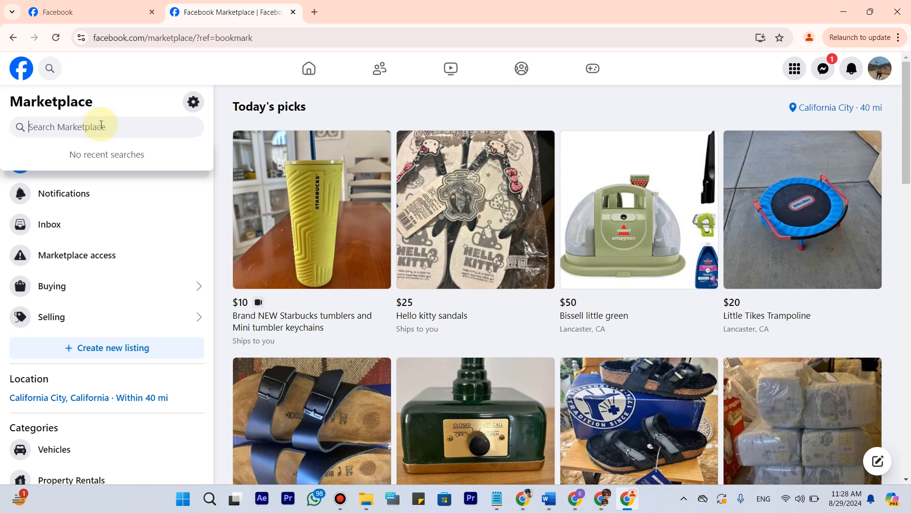
type("shoes")
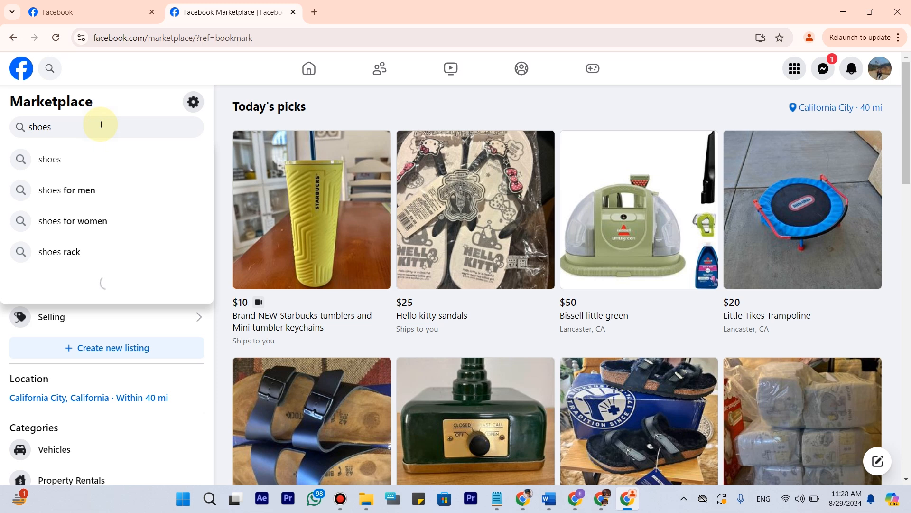
double_click(101, 124)
key("ctrl+c")
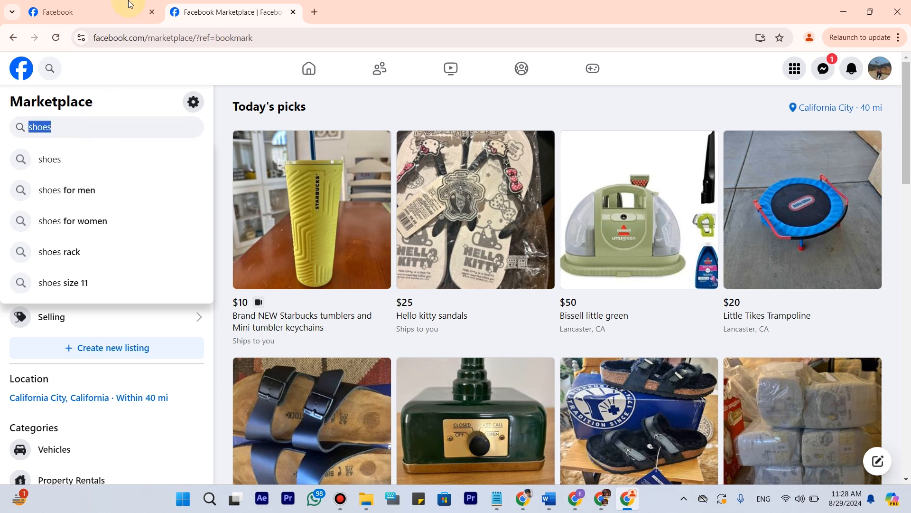
left_click(114, 6)
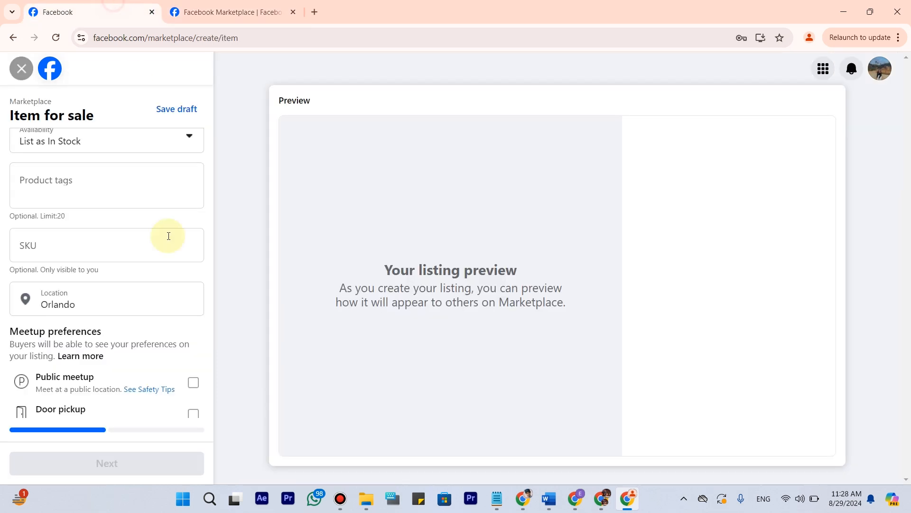
left_click(81, 192)
key("ctrl+v")
key("Return")
Copy the Marketplace search suggestion "shoes for men" into the listing as another product tag.
left_click(243, 4)
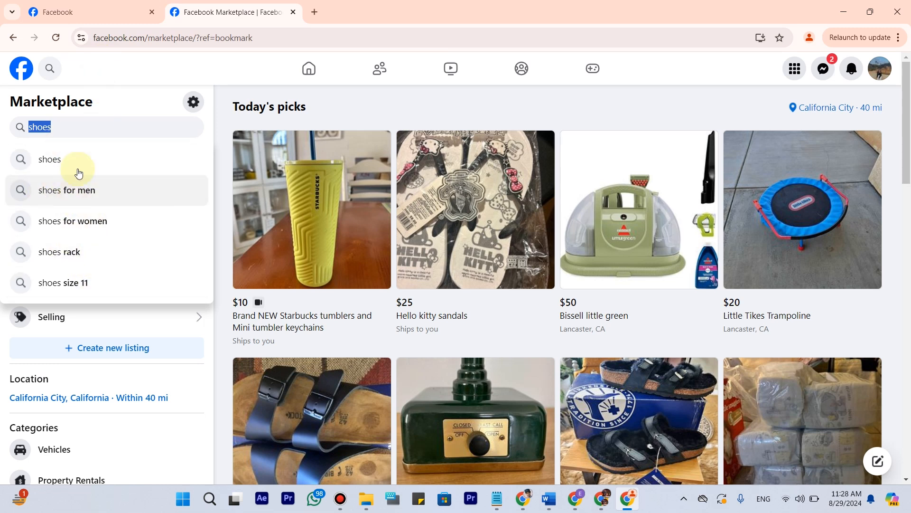
left_click(65, 198)
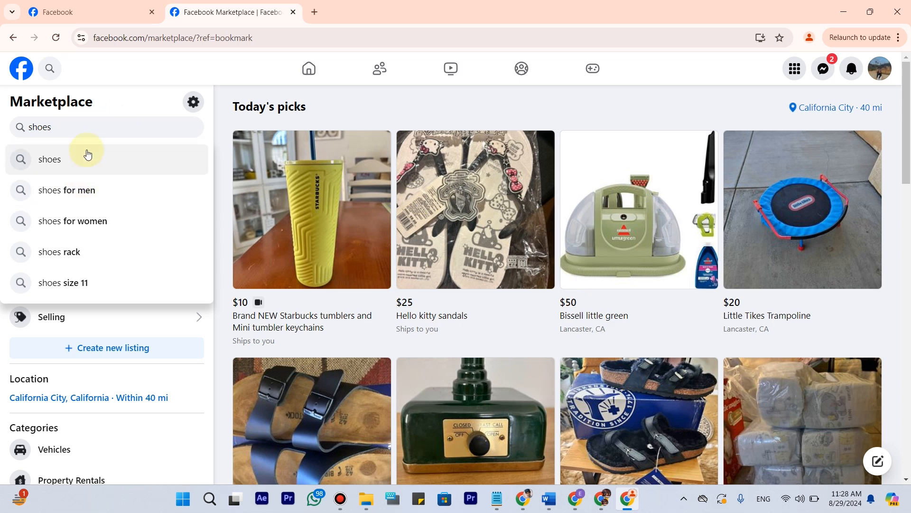
key("Down")
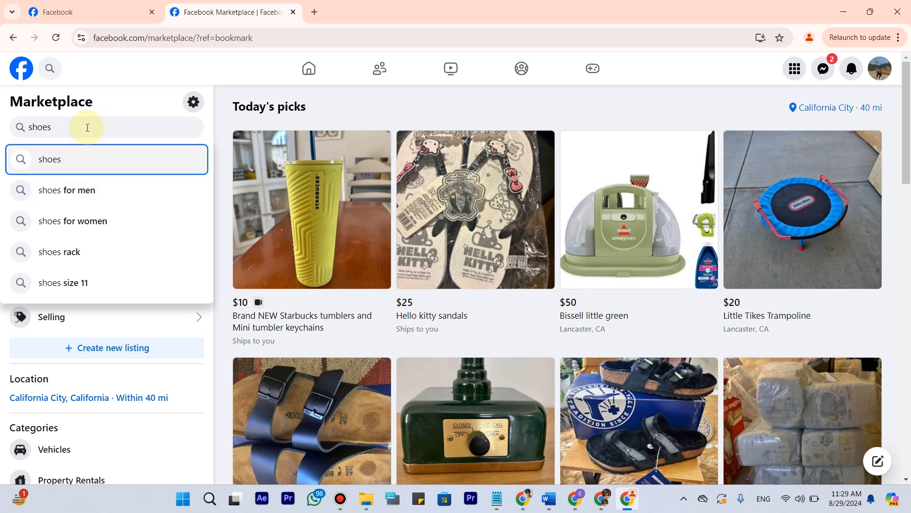
key("Down")
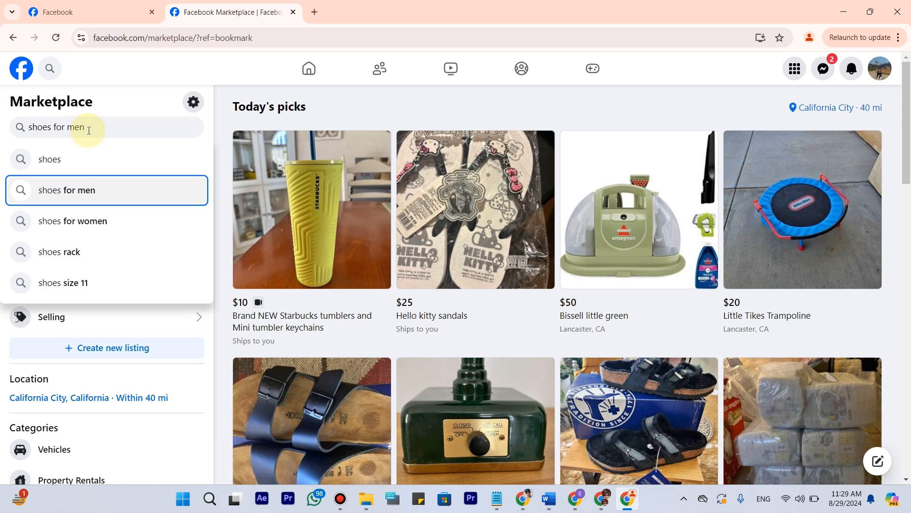
left_click_drag(88, 127, 27, 128)
key("ctrl+c")
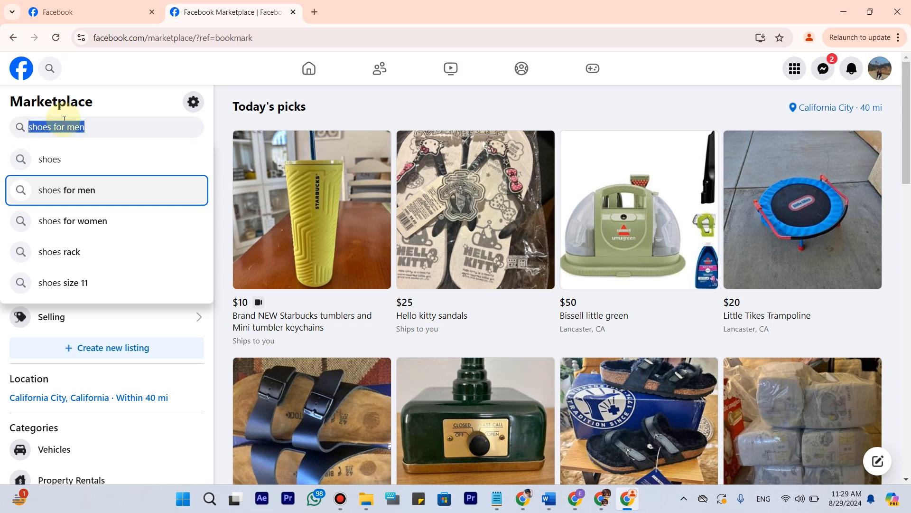
left_click(101, 6)
left_click(98, 214)
key("ctrl+v")
key("Return")
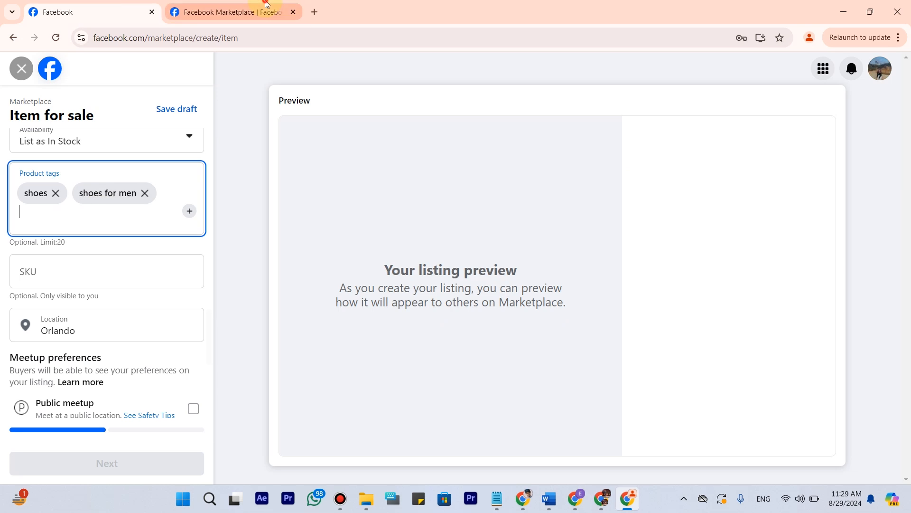
Add the Marketplace search suggestion "shoes for women" to the listing's product tags.
left_click(231, 12)
key("Down")
key("Down")
key("Down")
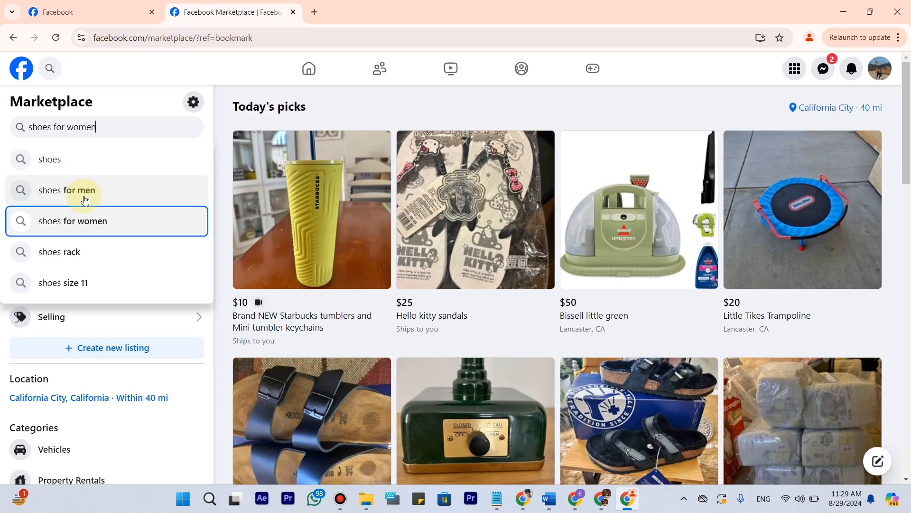
key("ctrl+a")
key("ctrl+c")
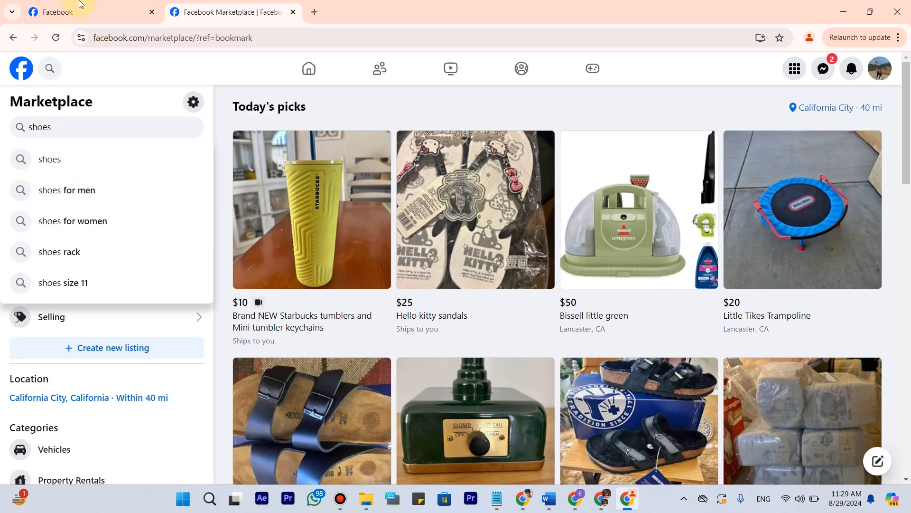
left_click(94, 12)
key("ctrl+v")
key("Return")
Add the Marketplace search suggestion "shoes rack" to the listing's product tags.
left_click(237, 10)
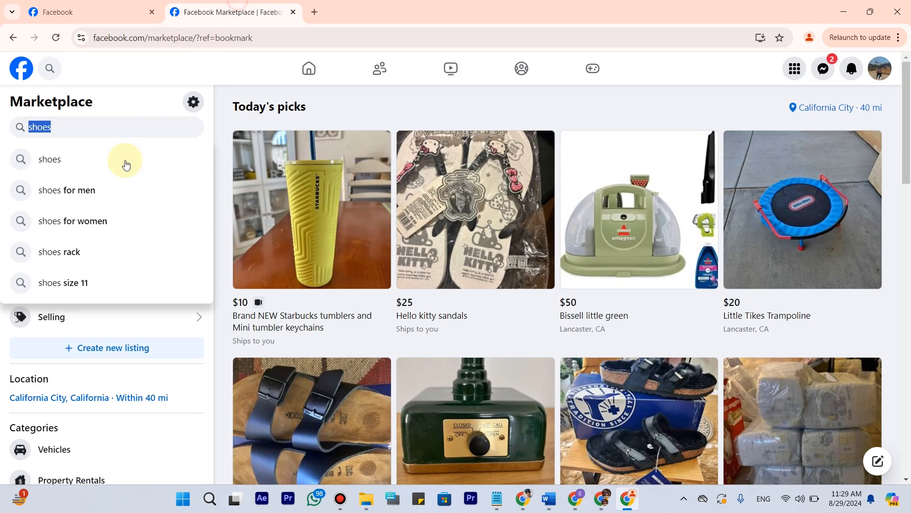
key("Down")
key("Down")
key("Down")
key("Down")
key("ctrl+a")
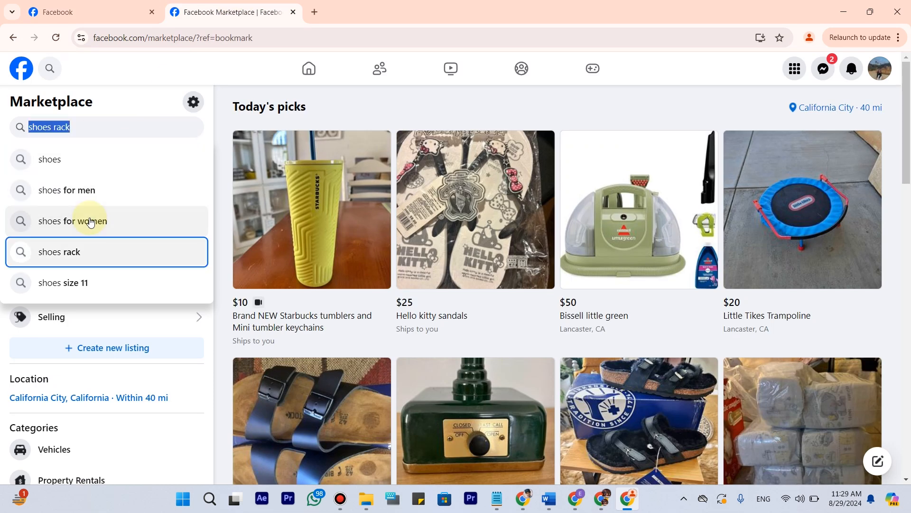
key("ctrl+c")
left_click(95, 12)
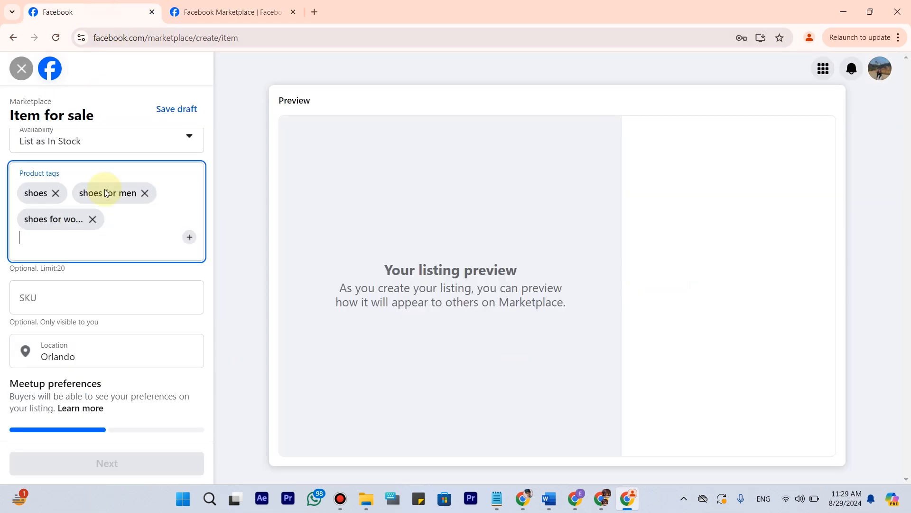
key("ctrl+v")
key("Return")
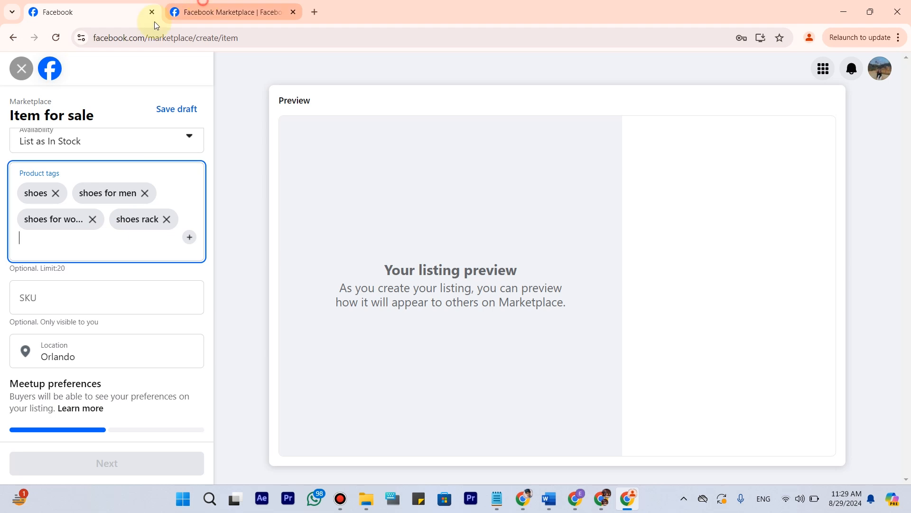
Search Marketplace for "leather shoes" and add the suggestion "leather shoes for men" to the listing's product tags.
left_click(185, 12)
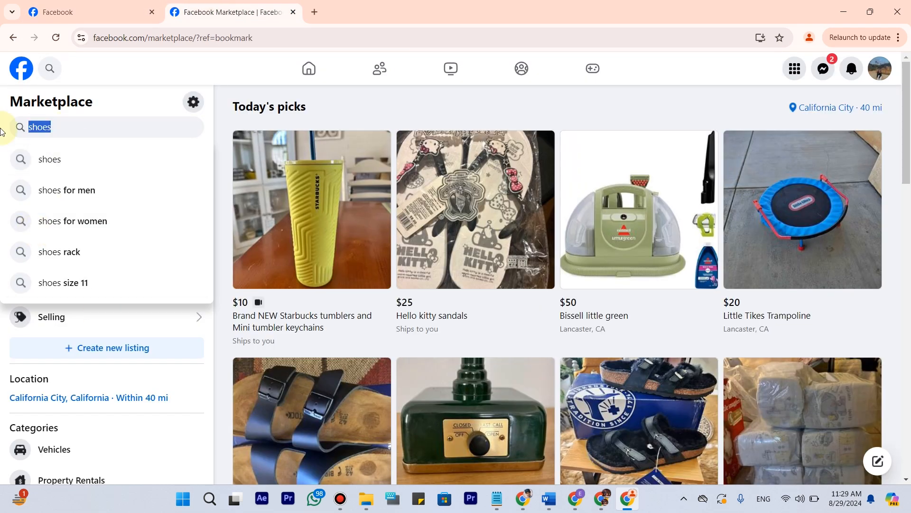
type("l")
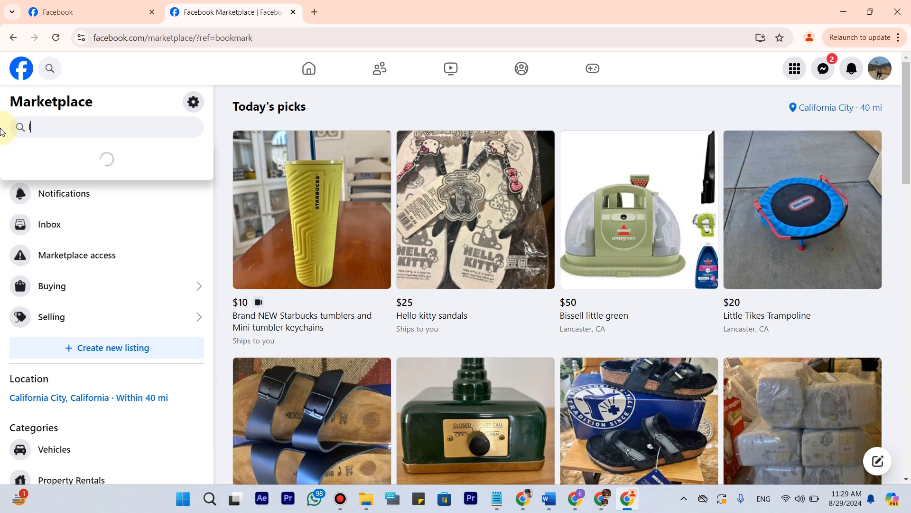
type("eather")
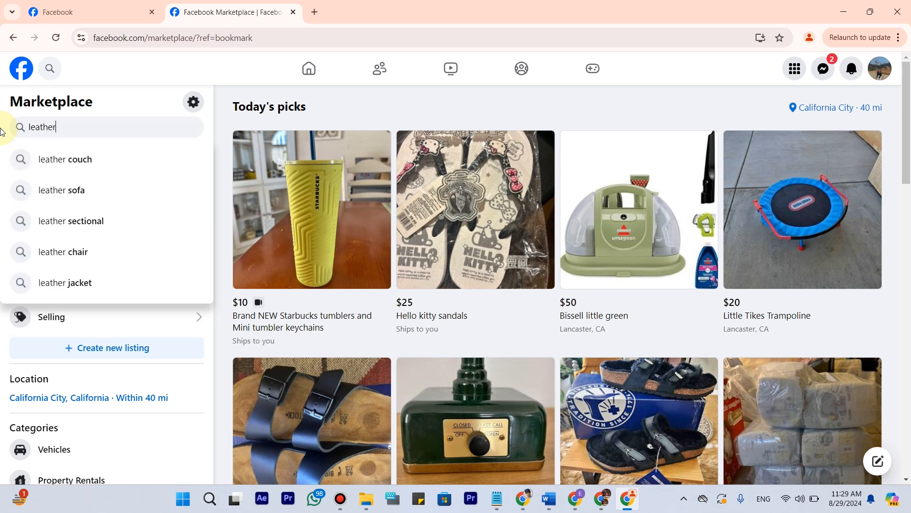
type(" shoes")
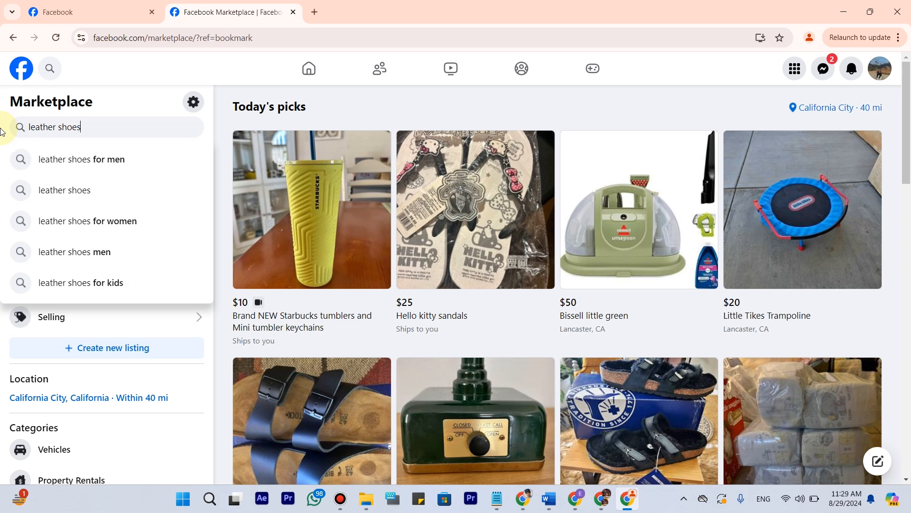
key("Down")
key("ctrl+a")
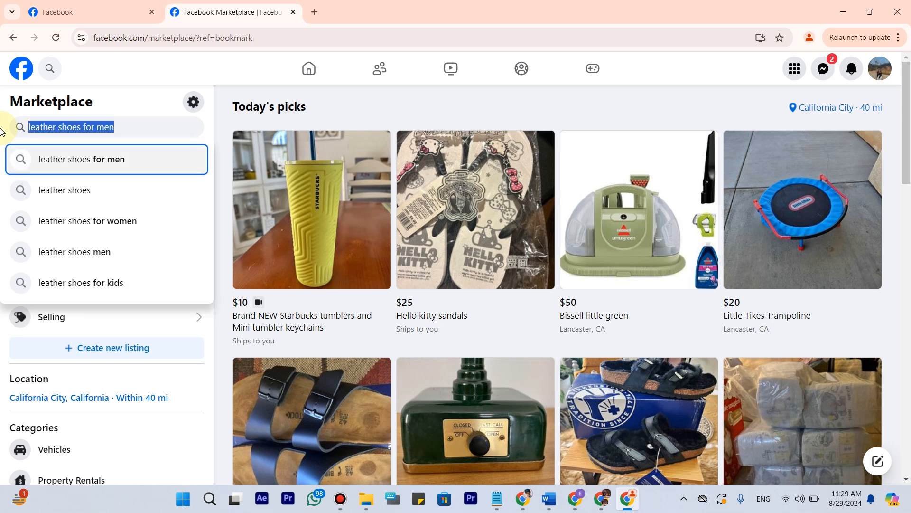
left_click(92, 12)
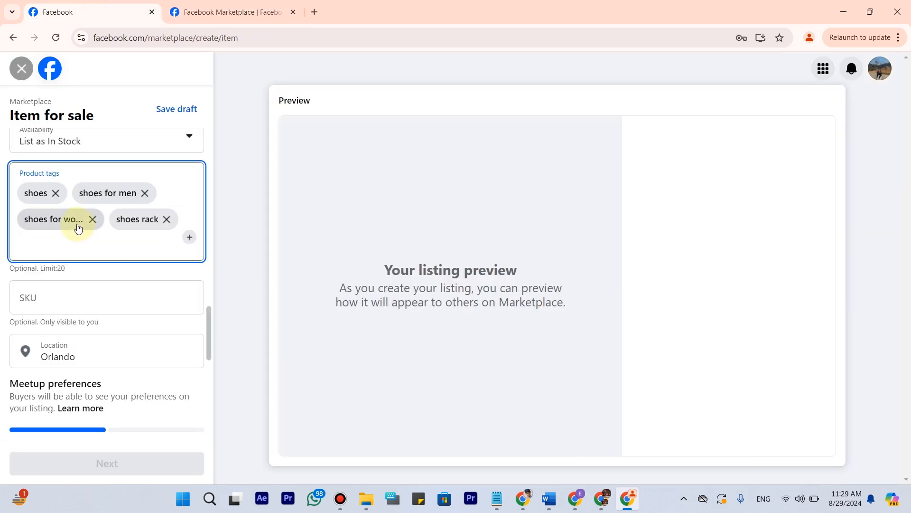
key("ctrl+v")
key("Return")
Add the Marketplace search suggestion "leather shoes men" to the listing's product tags.
left_click(163, 15)
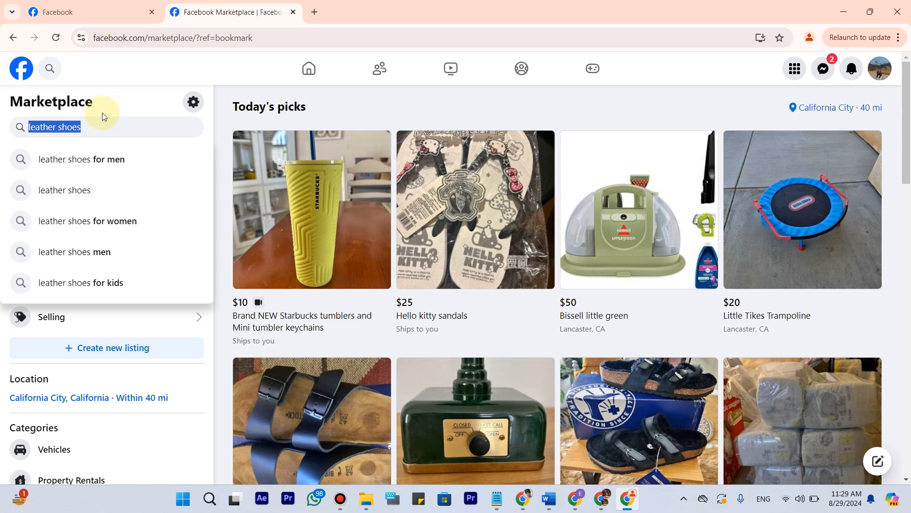
key("Down")
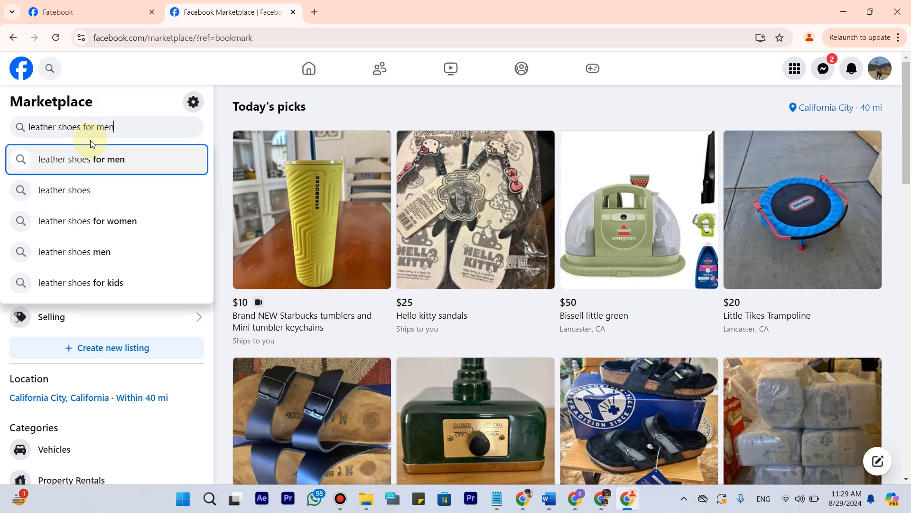
key("Down")
key("Down")
key("Down")
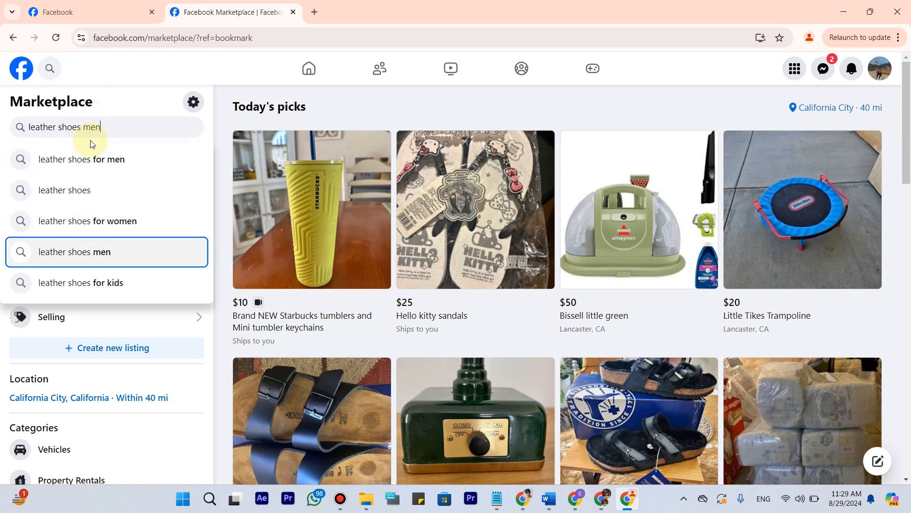
key("ctrl+a")
left_click(125, 13)
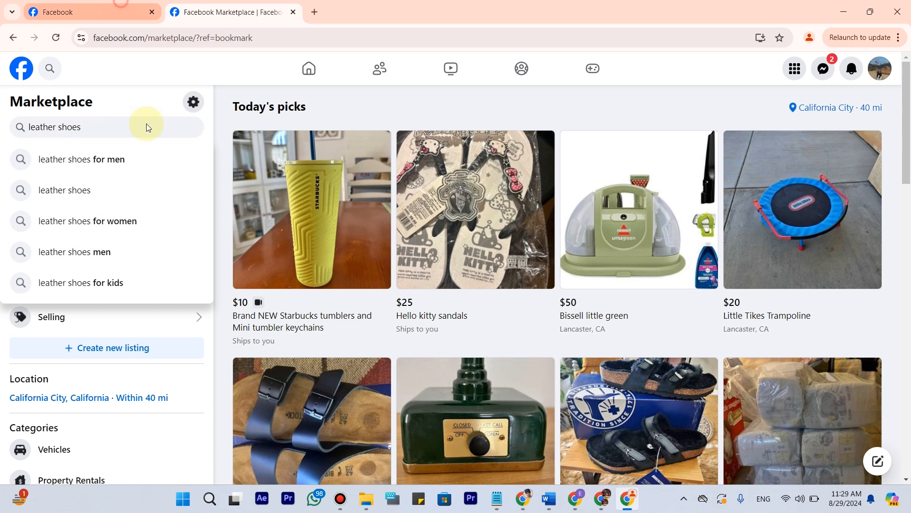
key("ctrl+v")
key("Return")
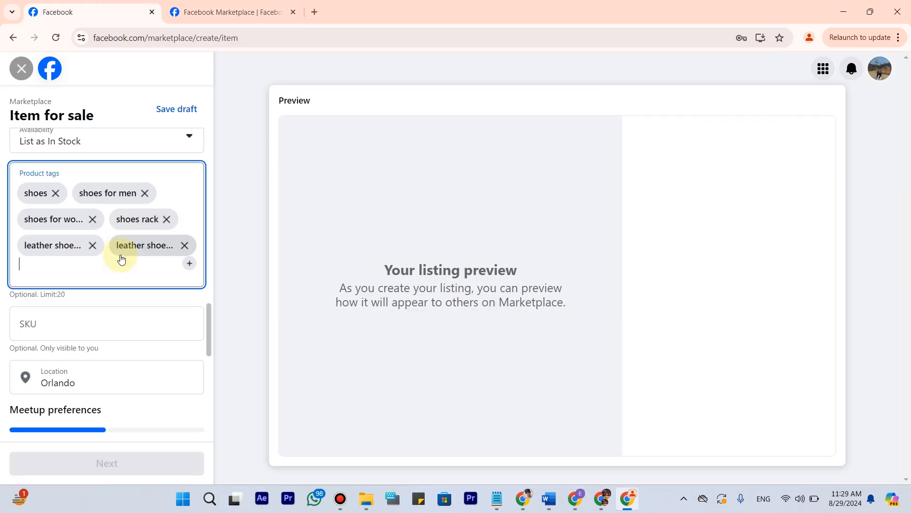
Set the listing's location to Los Angeles, California, using the suggestions for "cal".
scroll(90, 259, "down", 1)
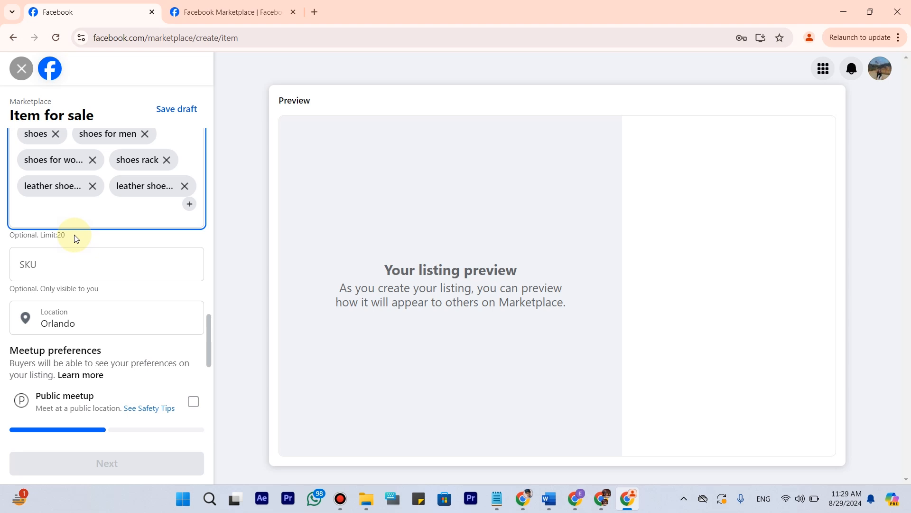
scroll(71, 220, "down", 1)
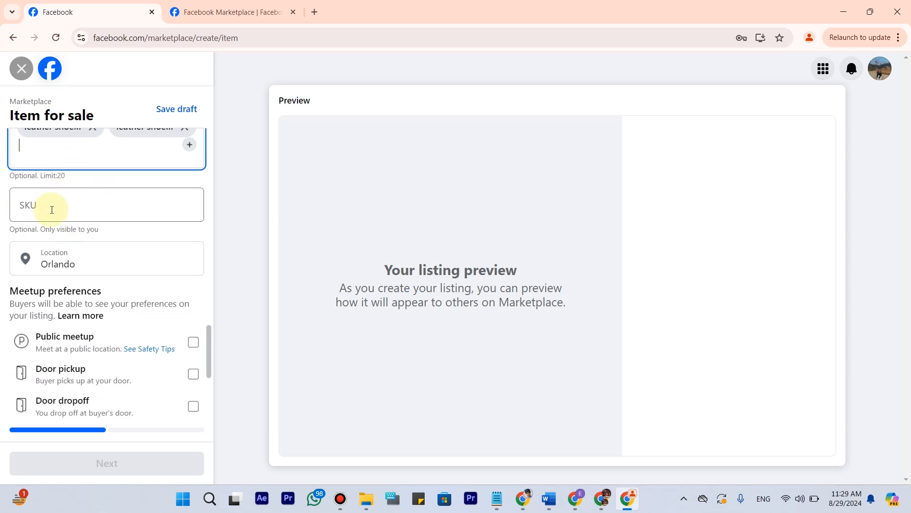
scroll(66, 192, "down", 1)
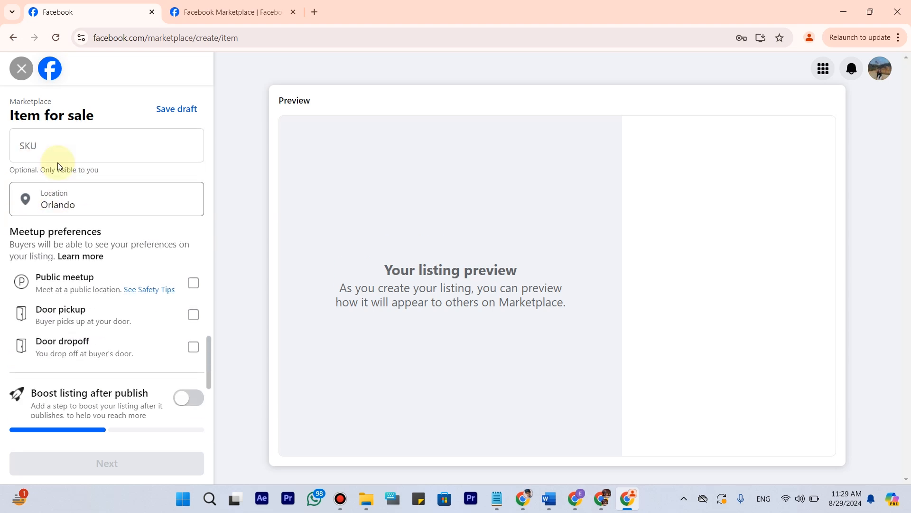
left_click(135, 197)
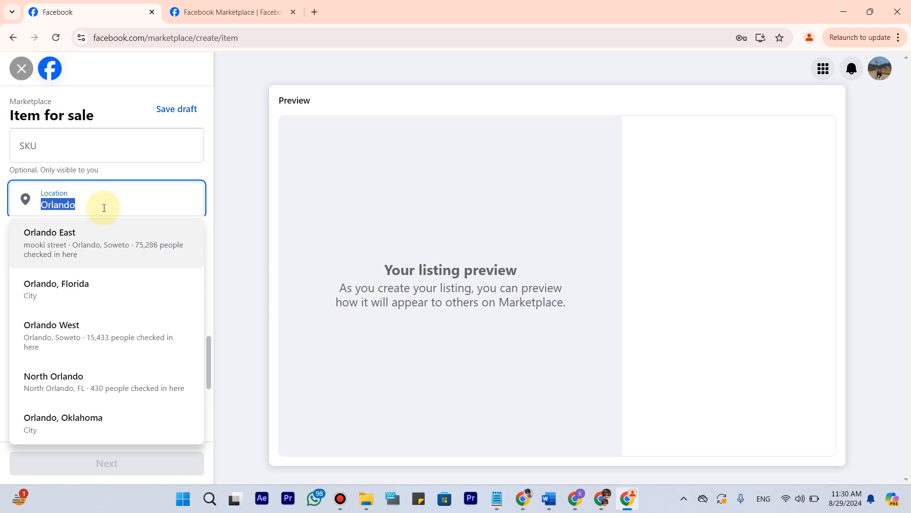
type("cal")
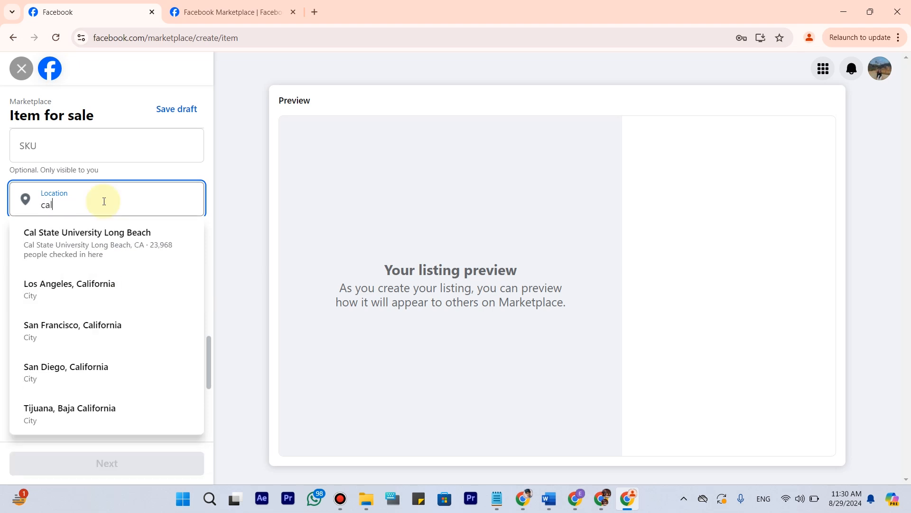
key("Down")
key("Down")
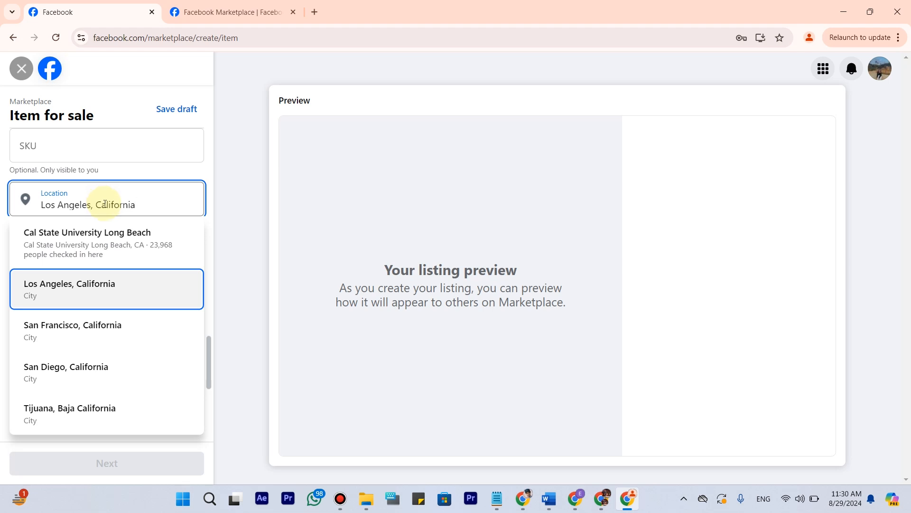
left_click(122, 291)
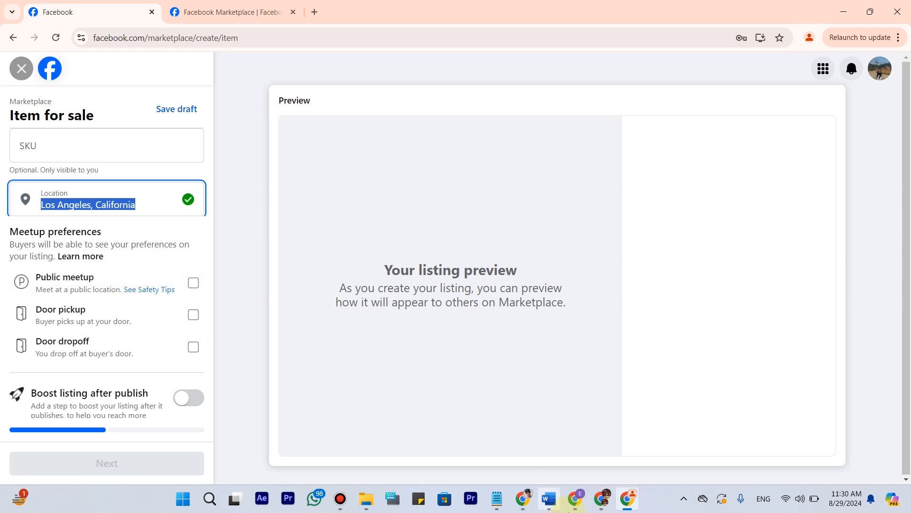
Switch to the Gryphons Tech portal and open the Cities list from the Product Catalog in a new tab.
left_click(575, 499)
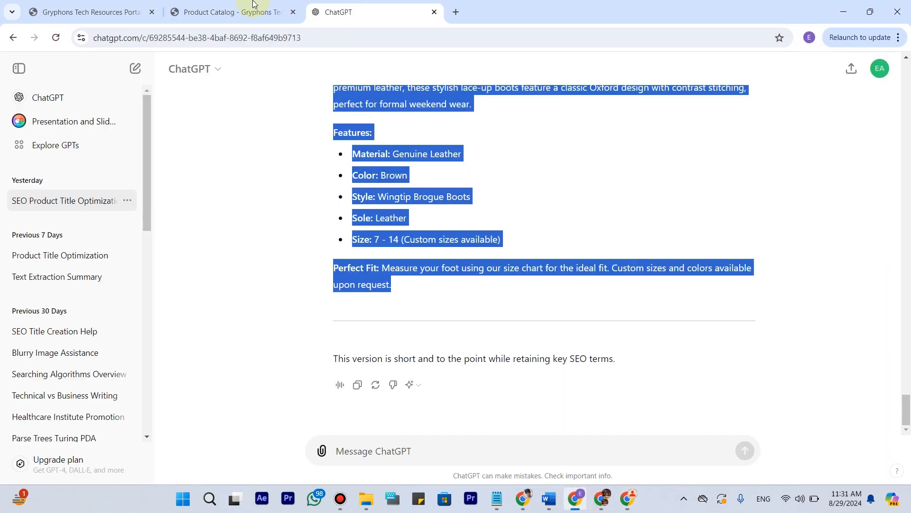
left_click(136, 9)
scroll(705, 190, "up", 3)
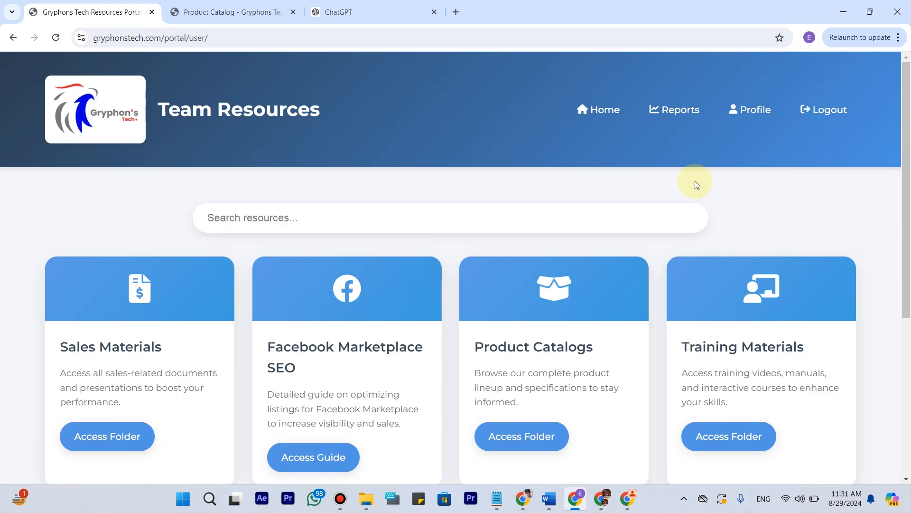
left_click(198, 3)
scroll(782, 104, "up", 20)
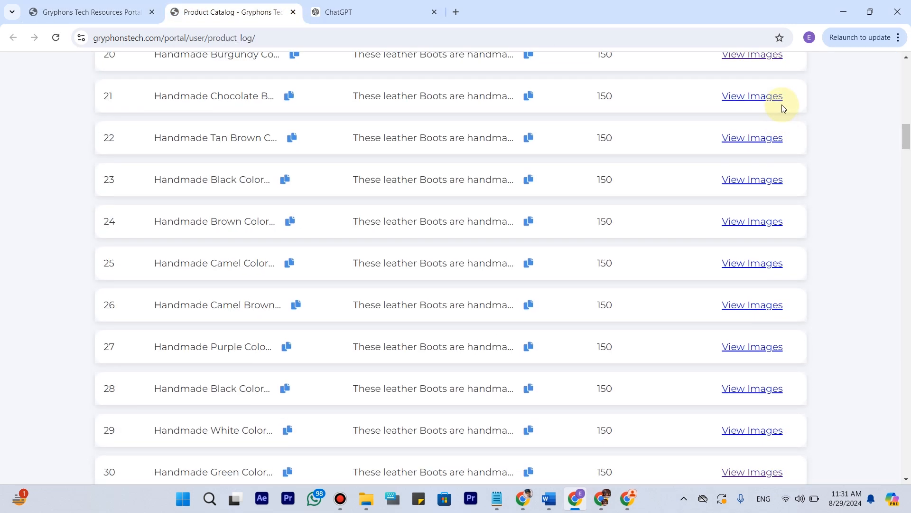
scroll(782, 106, "up", 4)
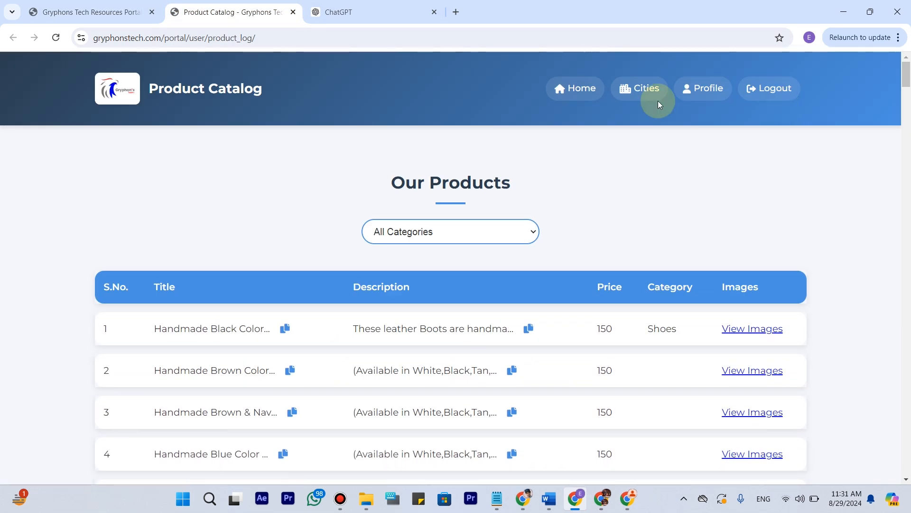
right_click(657, 90)
left_click(693, 98)
left_click(353, 6)
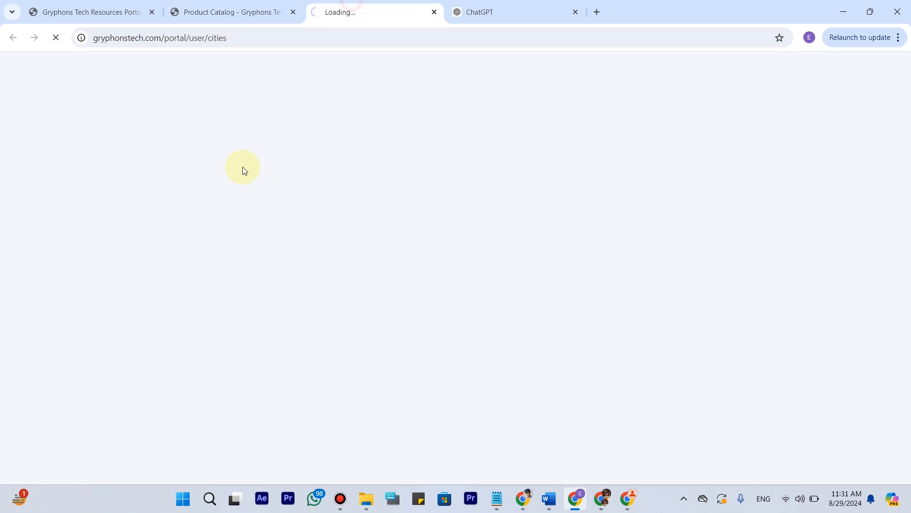
Look through the portal's cities grouped by state, such as California, Illinois and Texas, and return to the listing's location.
scroll(147, 237, "down", 10)
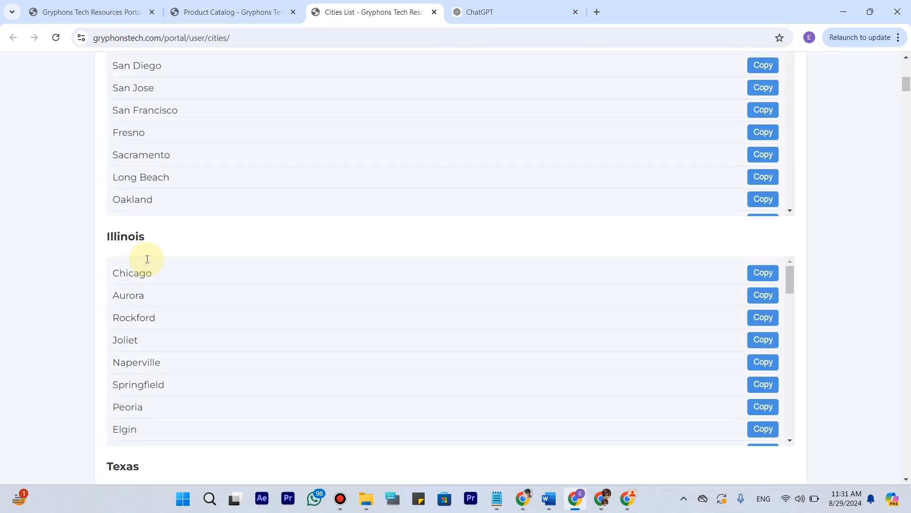
scroll(147, 258, "up", 5)
scroll(130, 285, "down", 3)
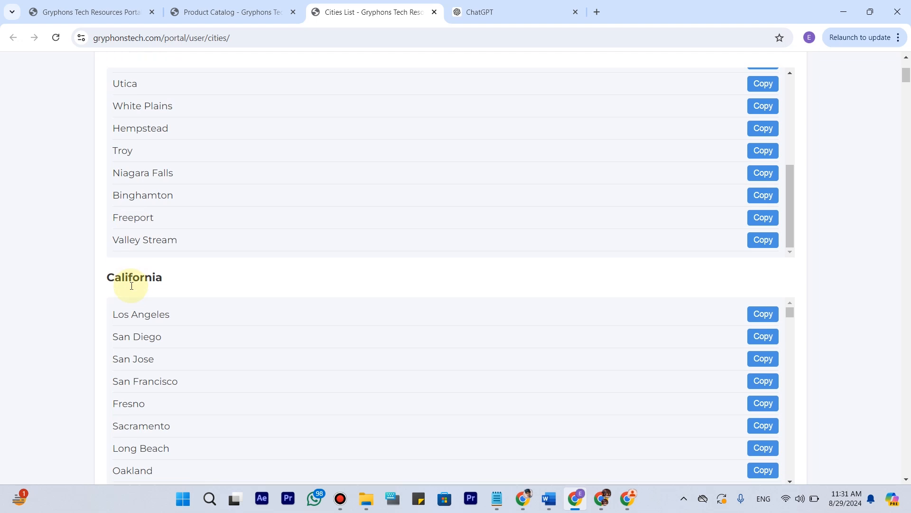
scroll(173, 275, "down", 4)
scroll(167, 295, "down", 15)
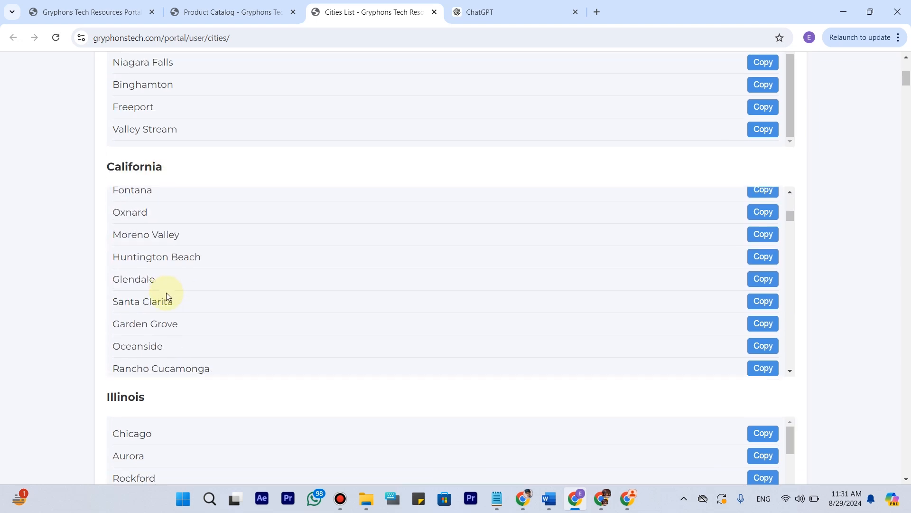
scroll(80, 312, "down", 15)
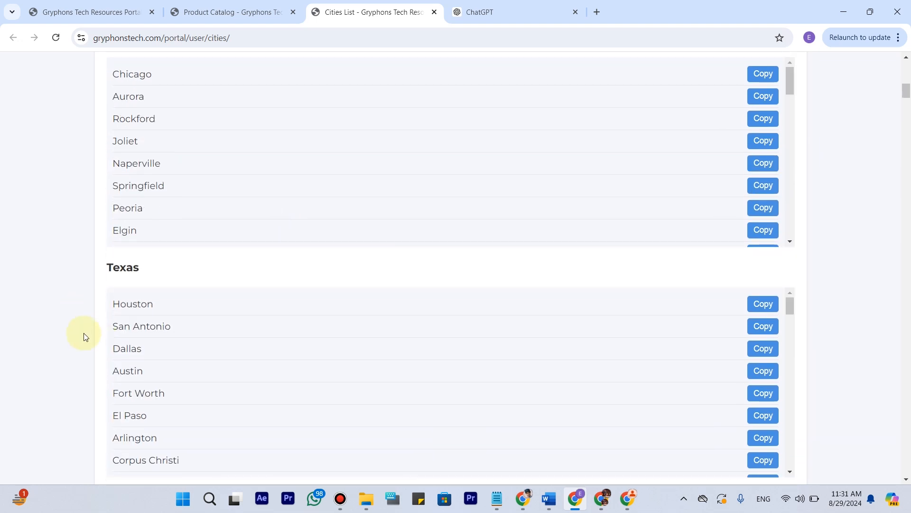
left_click_drag(907, 104, 897, 26)
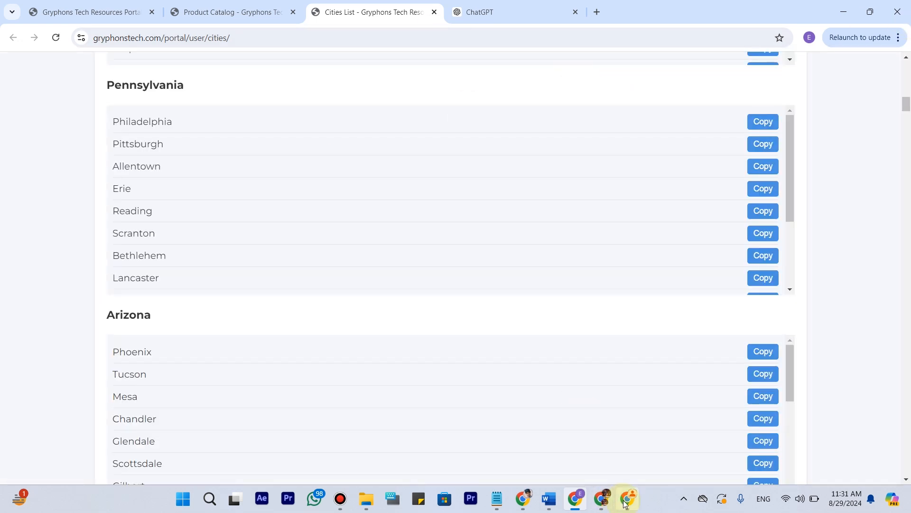
left_click(625, 502)
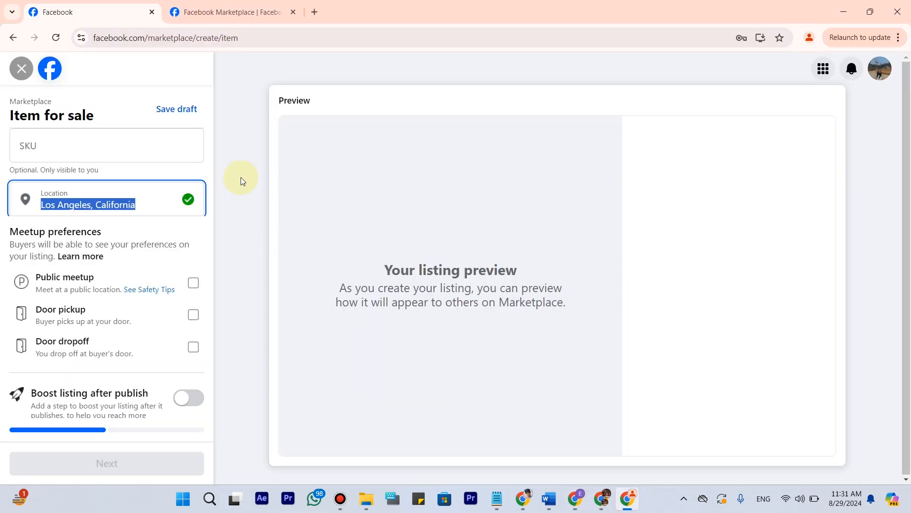
left_click(152, 196)
Check the listing's photo area and open the image folder of product 40 from the portal's Product Catalog.
scroll(73, 387, "up", 5)
scroll(74, 387, "up", 10)
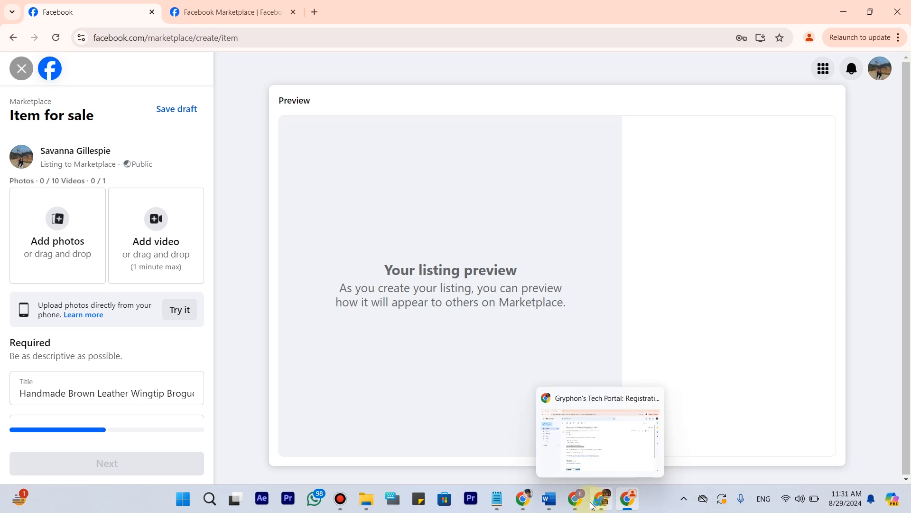
left_click(576, 498)
left_click(270, 4)
scroll(441, 360, "down", 15)
scroll(174, 330, "down", 19)
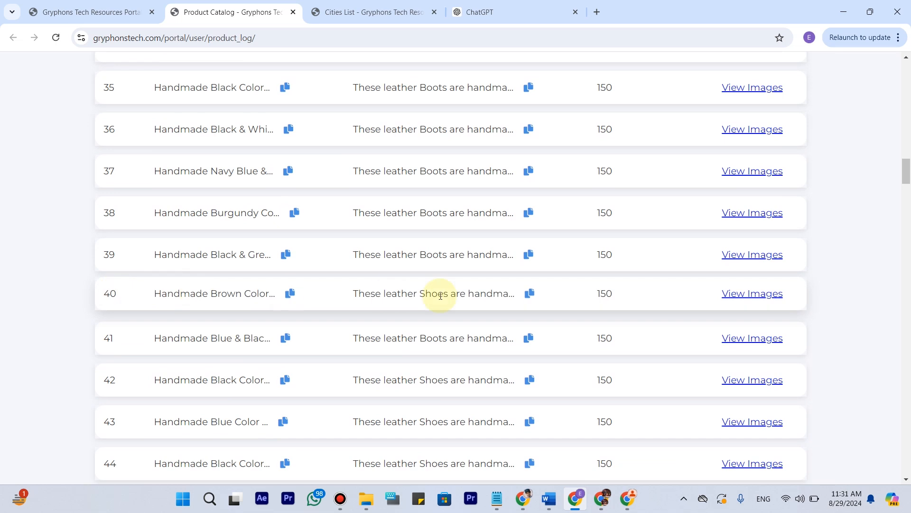
left_click(742, 295)
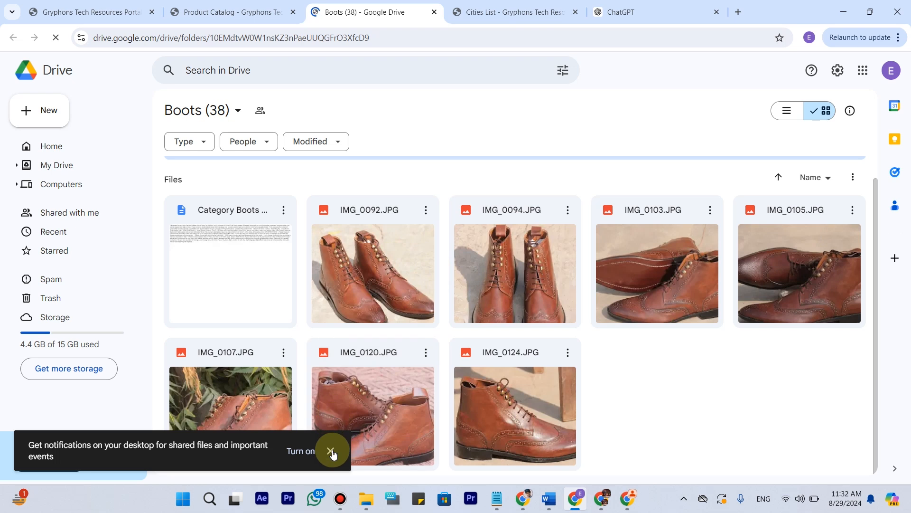
Dismiss the Drive desktop notification offer and download the whole Boots (38) folder.
left_click(330, 450)
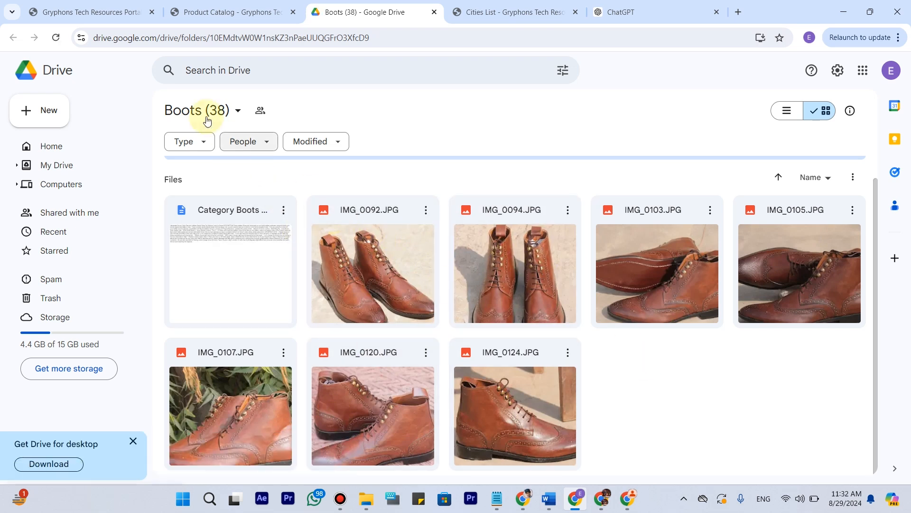
left_click(238, 112)
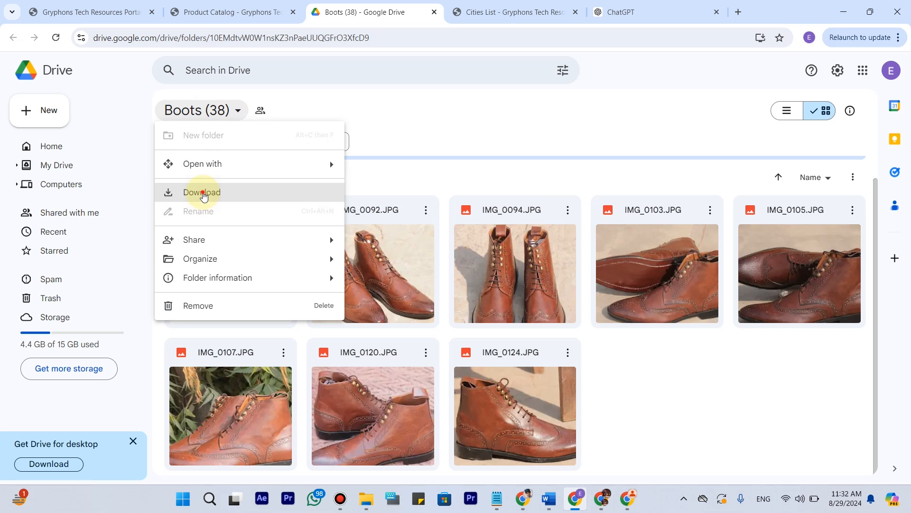
left_click(203, 193)
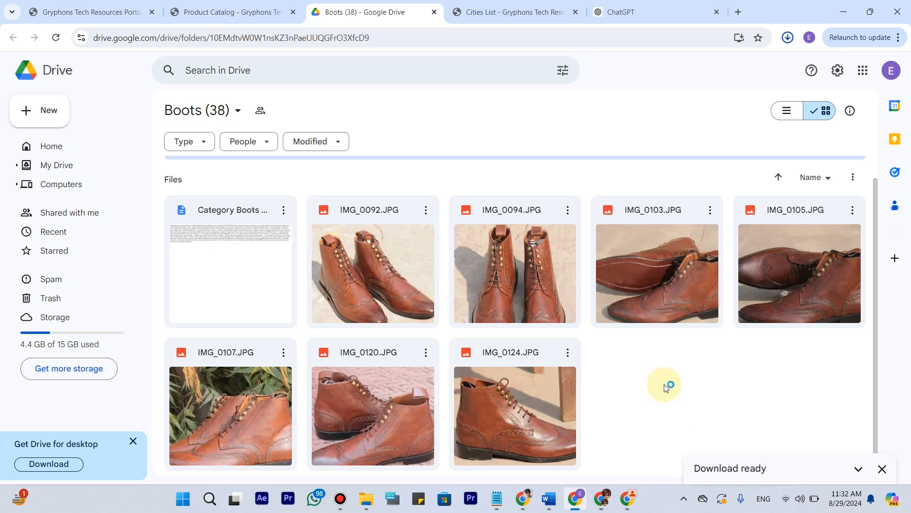
Download the photos IMG_0092, IMG_0094, IMG_0103 and IMG_0105 individually from the Boots (38) folder.
left_click(640, 386)
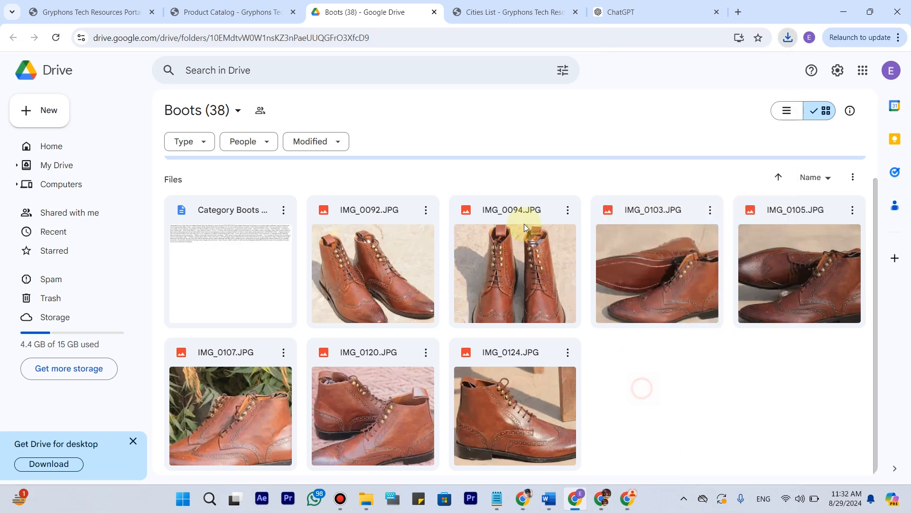
left_click(426, 210)
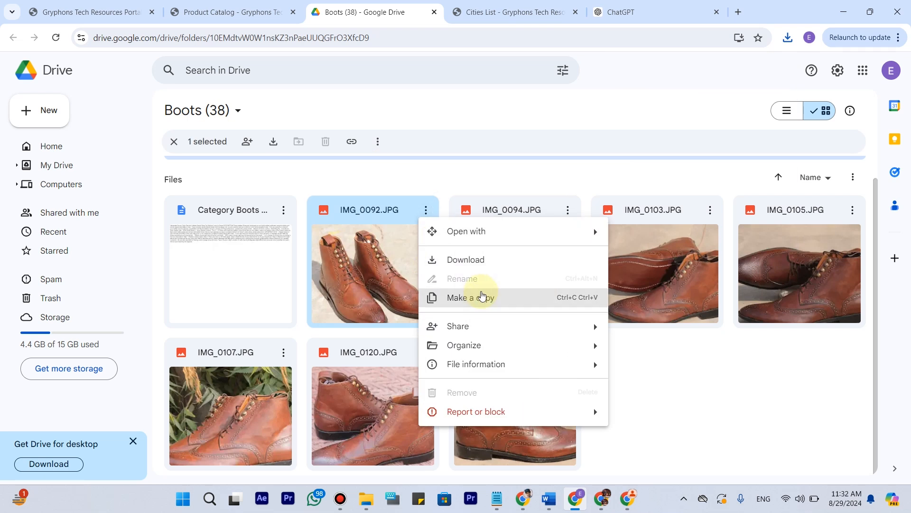
left_click(485, 265)
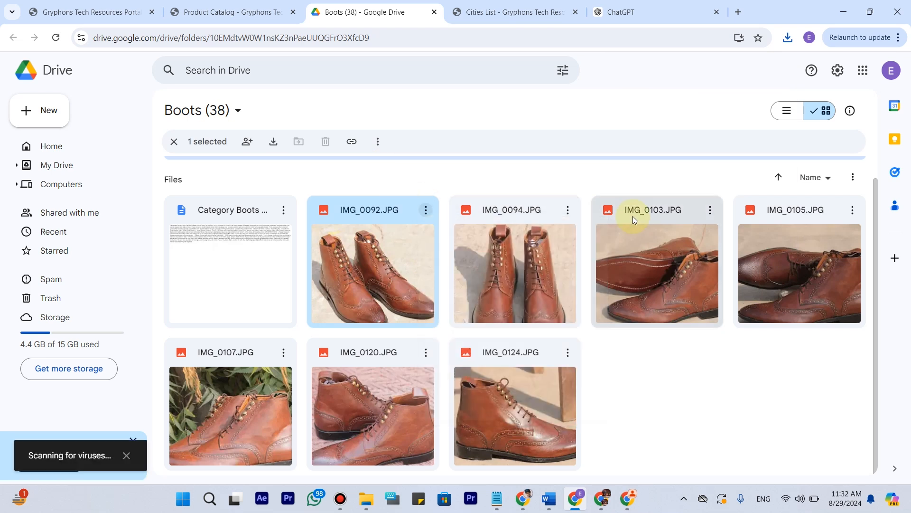
left_click(568, 210)
left_click(599, 266)
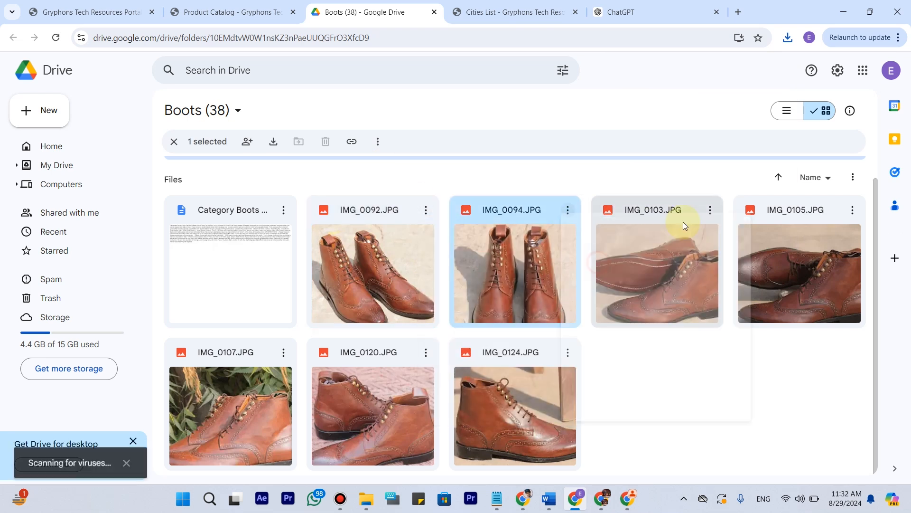
left_click(710, 210)
left_click(758, 267)
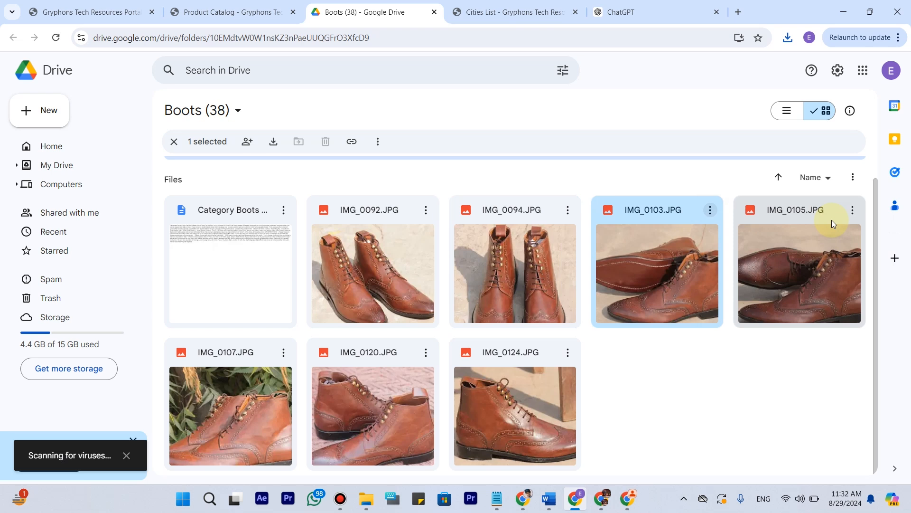
left_click(853, 210)
left_click(782, 262)
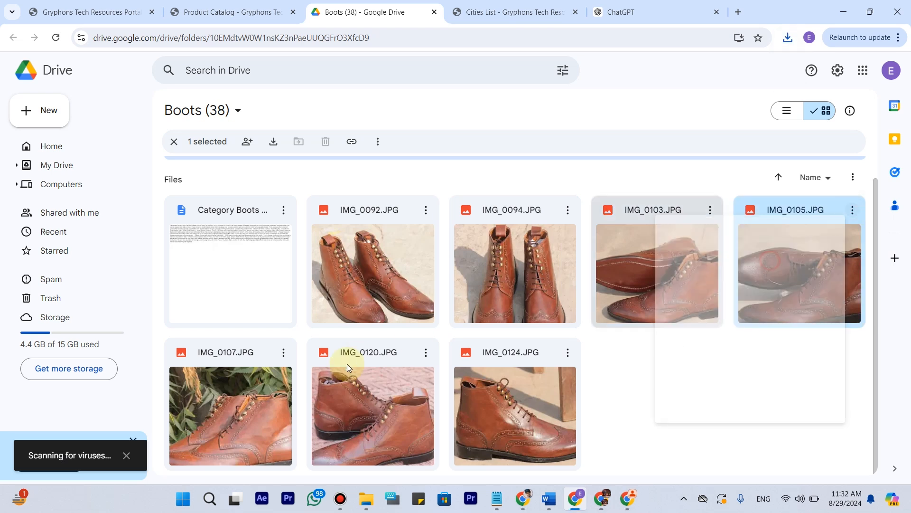
Download the photos IMG_0107, IMG_0120 and IMG_0124 individually and check the recent download history.
left_click(281, 353)
left_click(327, 186)
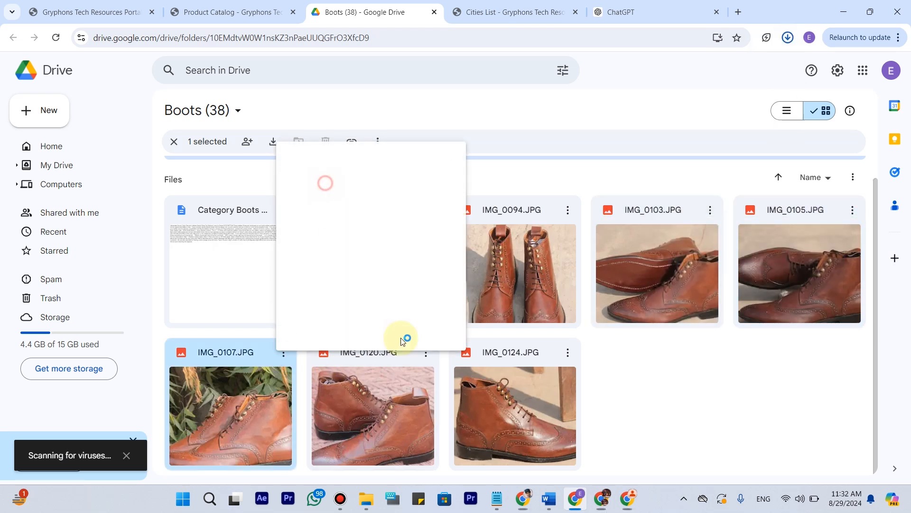
left_click(426, 352)
left_click(455, 185)
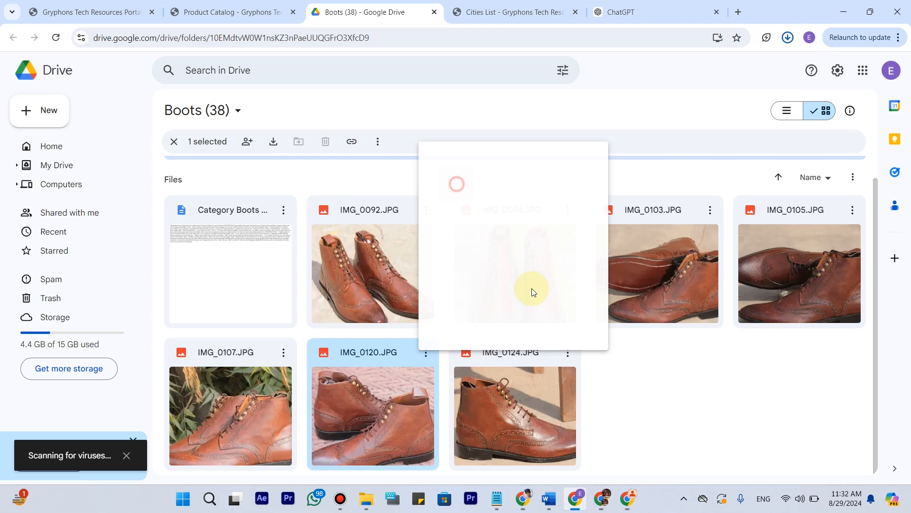
left_click(568, 352)
left_click(610, 183)
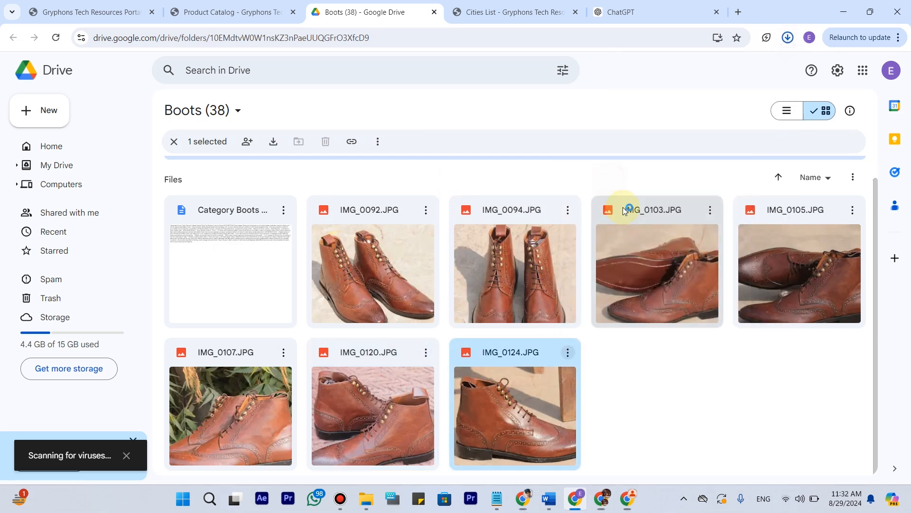
left_click(788, 37)
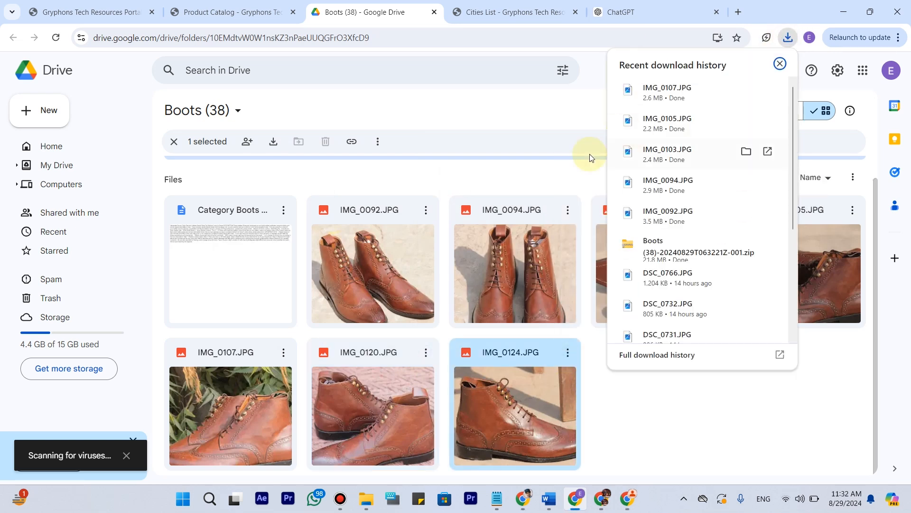
left_click(522, 116)
Switch to the Facebook Marketplace listing and upload the seven downloaded IMG boot photos from the Downloads folder.
left_click(632, 503)
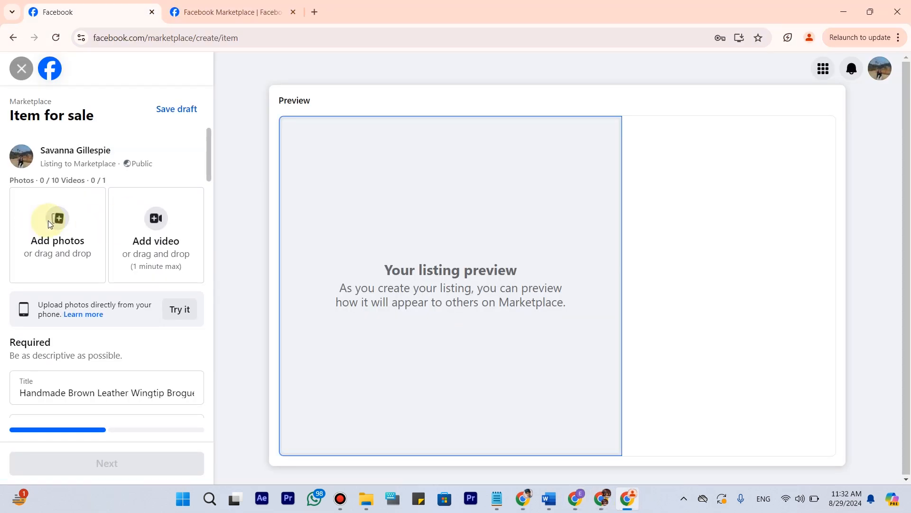
left_click(84, 228)
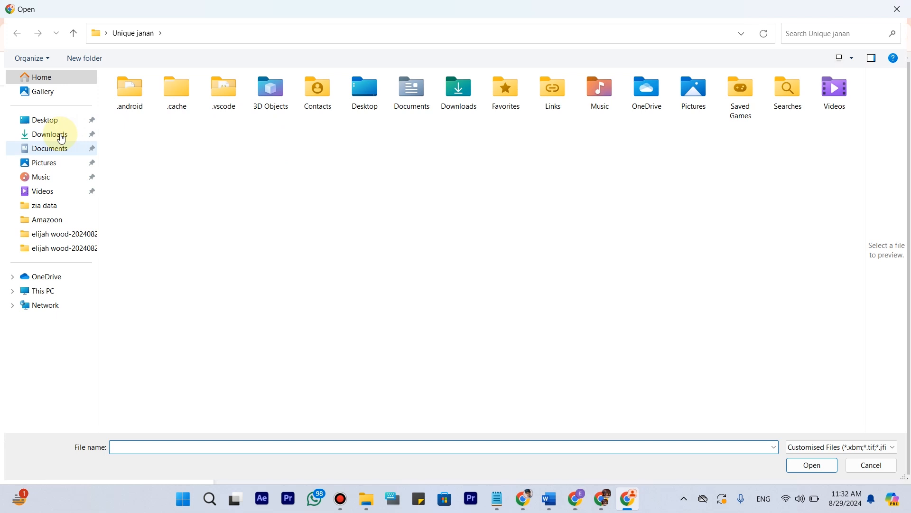
left_click(53, 134)
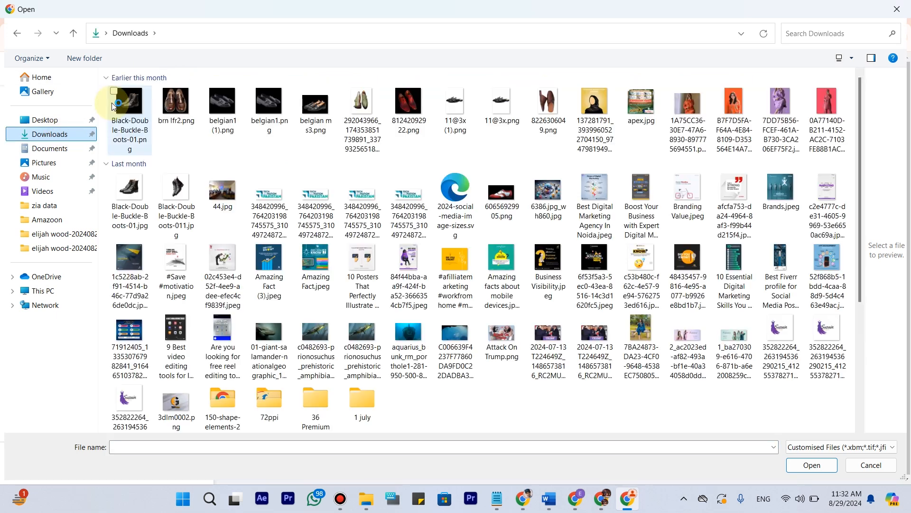
left_click_drag(105, 104, 410, 114)
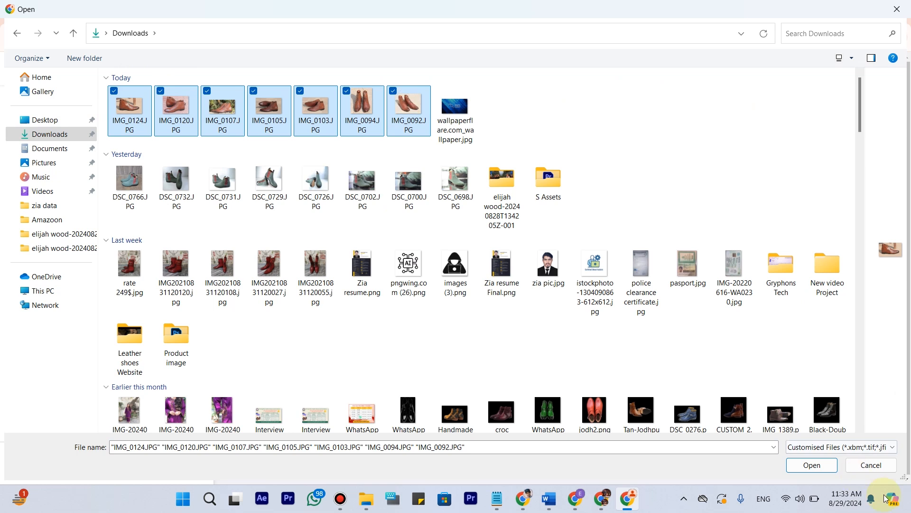
left_click(815, 471)
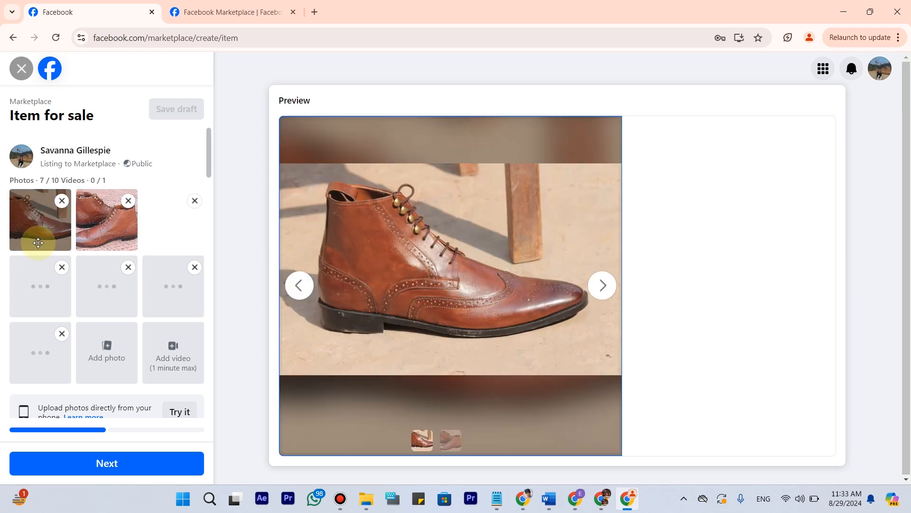
Reorder the listing photos so the pair on brick paving is the cover and the pair in front of green leaves is second.
left_click_drag(50, 249, 99, 226)
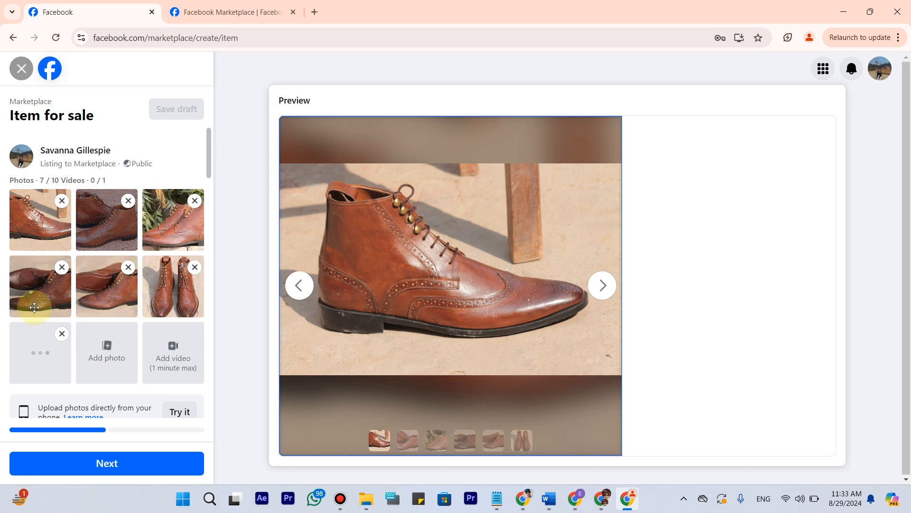
left_click_drag(161, 256, 41, 222)
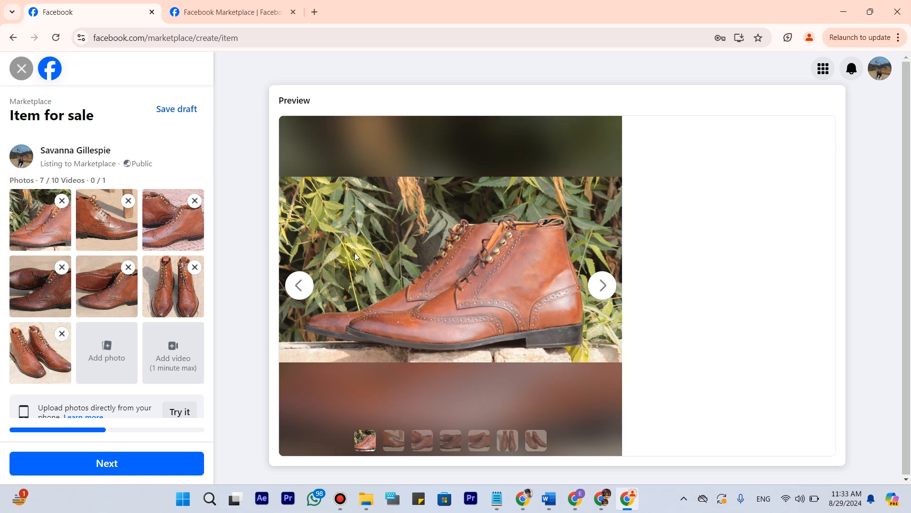
left_click_drag(168, 226, 45, 219)
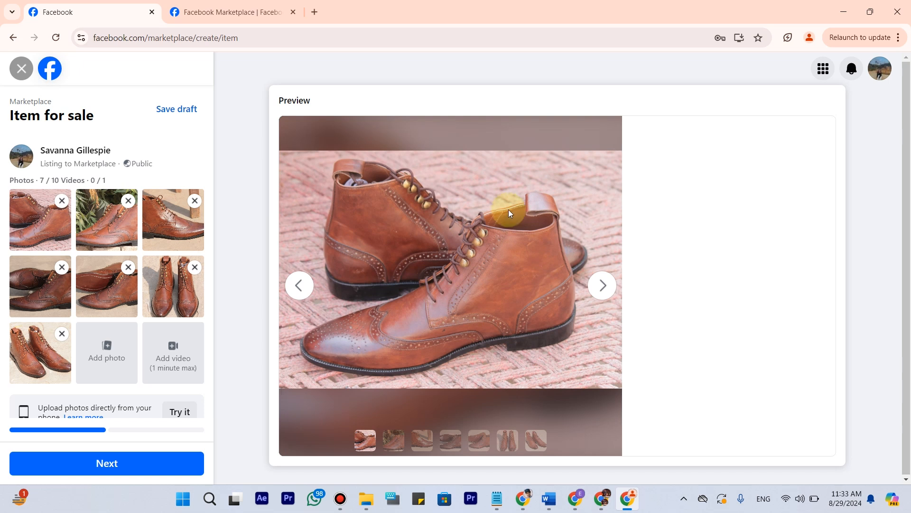
left_click(482, 372)
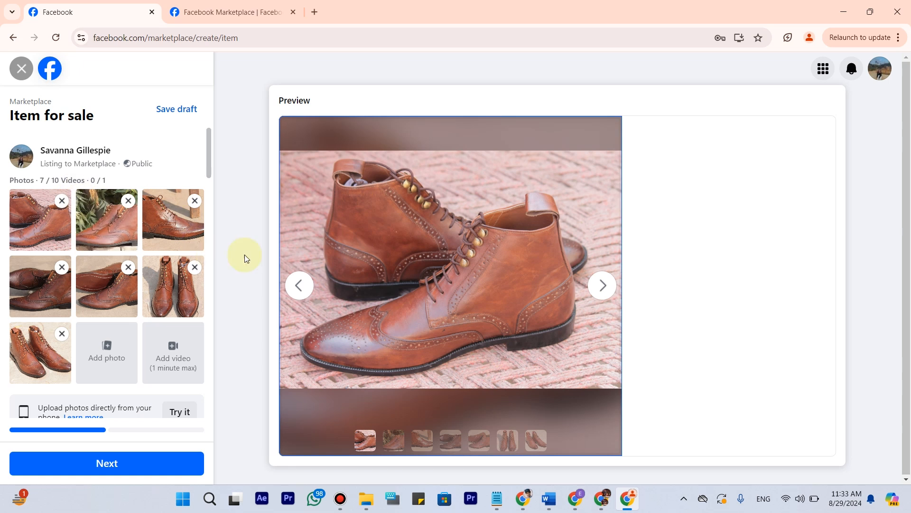
Review the whole listing form, including photos, title, price, category, condition, description, product tags, location, meetup preferences and Hide from friends.
scroll(501, 216, "down", 1)
scroll(128, 256, "down", 1)
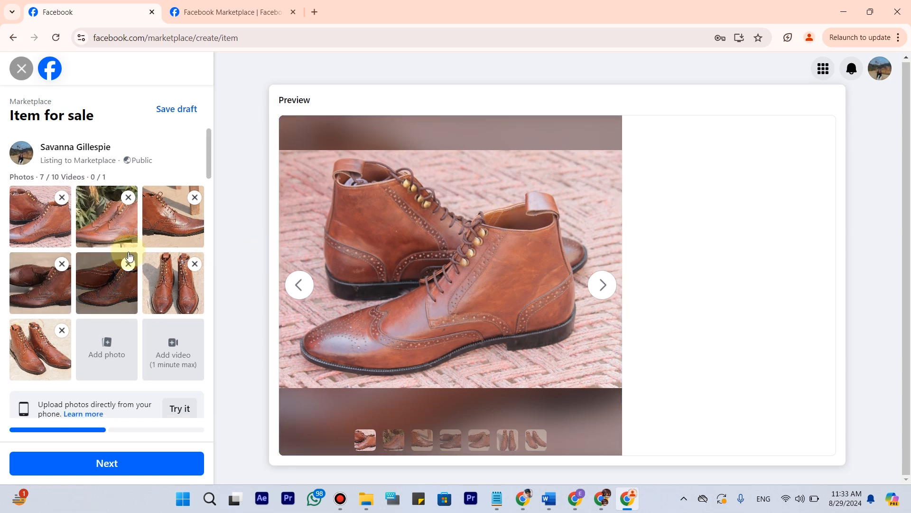
scroll(101, 294, "down", 7)
scroll(102, 223, "up", 6)
scroll(86, 224, "down", 3)
scroll(86, 224, "down", 1)
left_click_drag(23, 258, 215, 260)
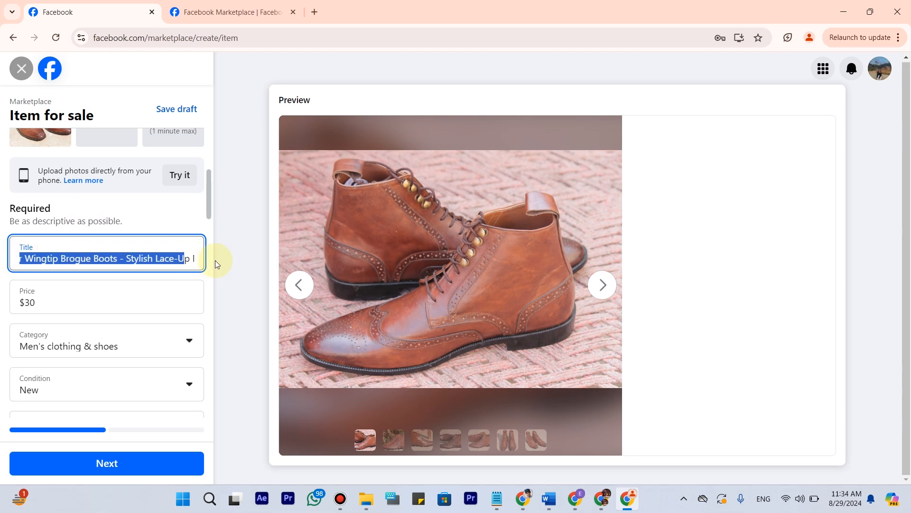
double_click(28, 301)
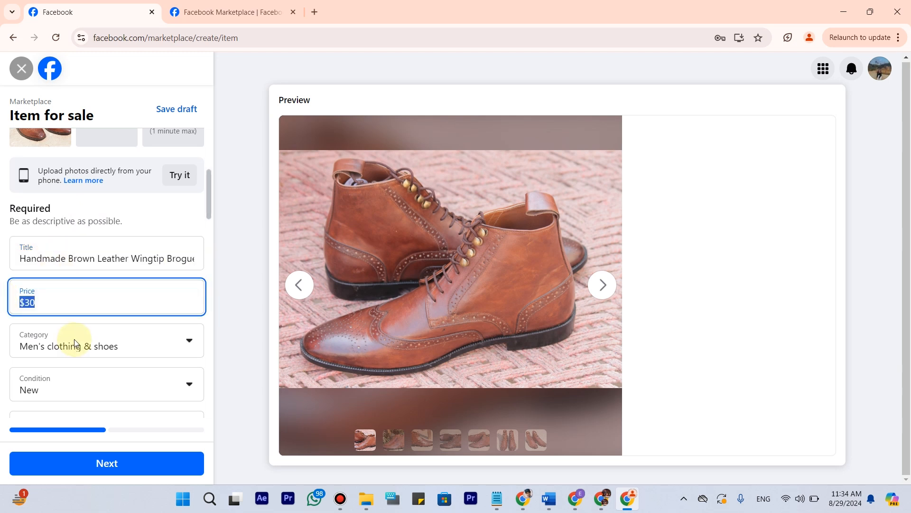
scroll(75, 343, "down", 3)
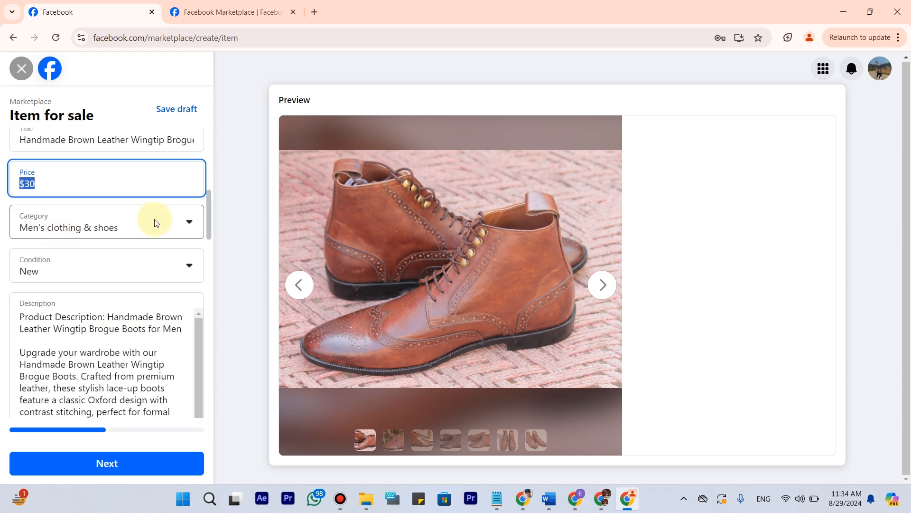
scroll(67, 157, "down", 3)
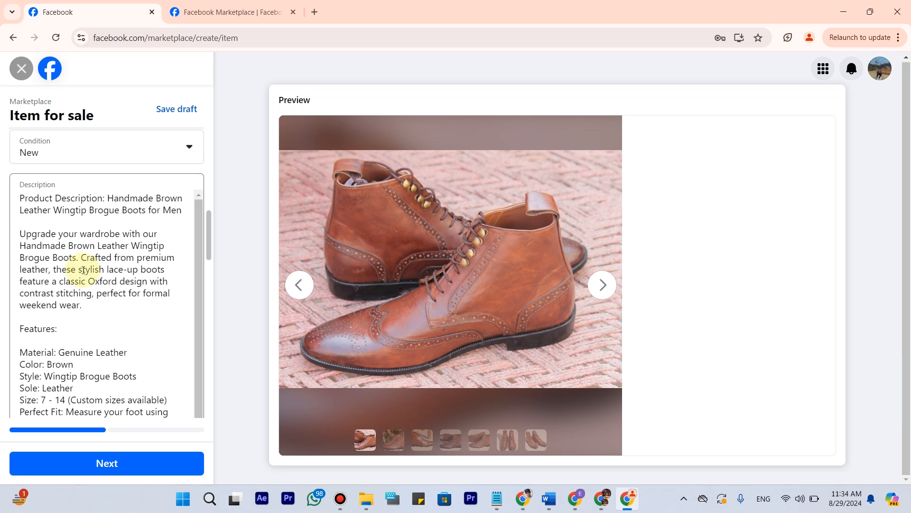
scroll(83, 270, "down", 5)
scroll(56, 178, "down", 3)
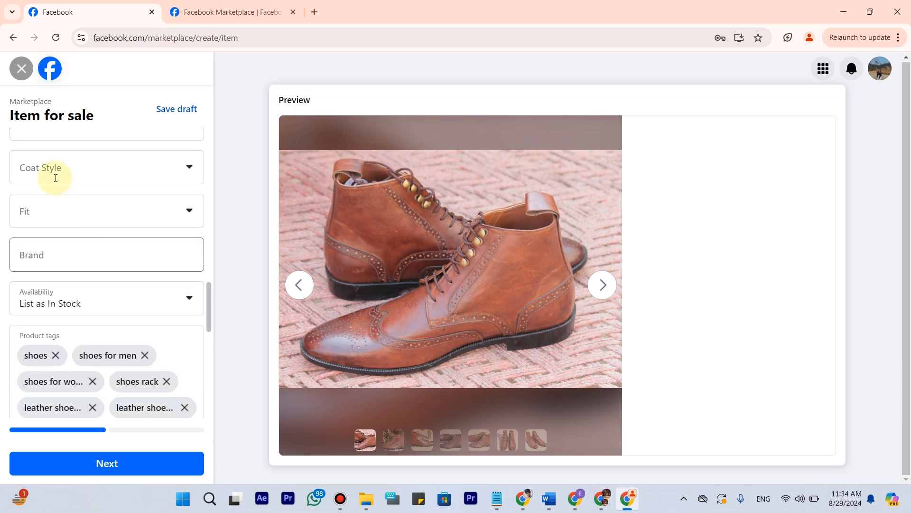
scroll(47, 317, "down", 1)
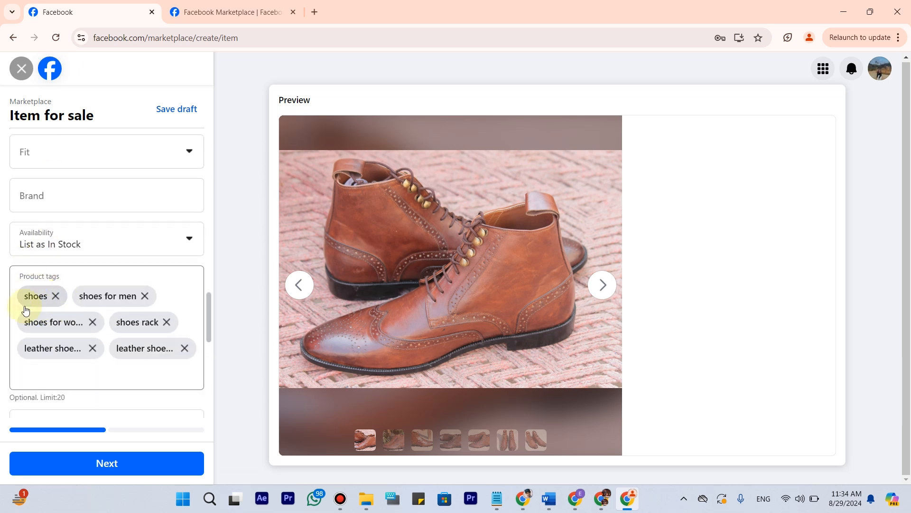
scroll(25, 310, "down", 5)
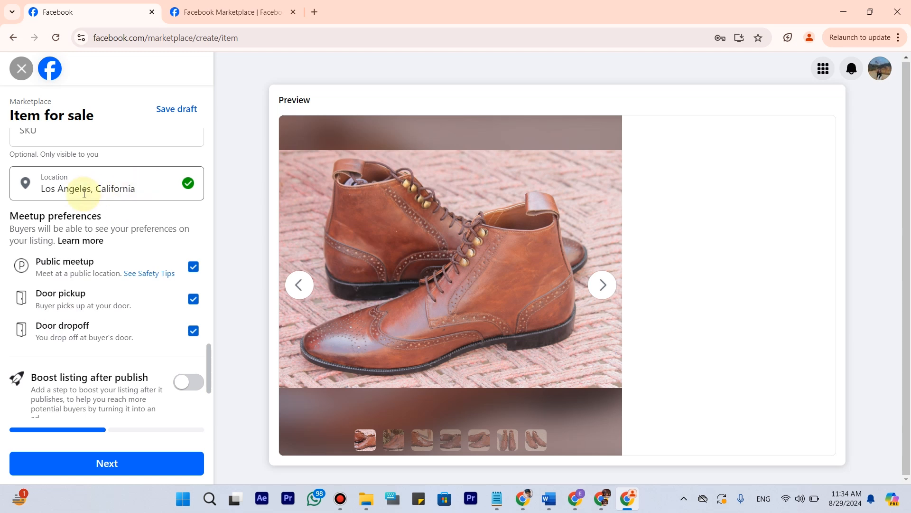
scroll(122, 353, "down", 2)
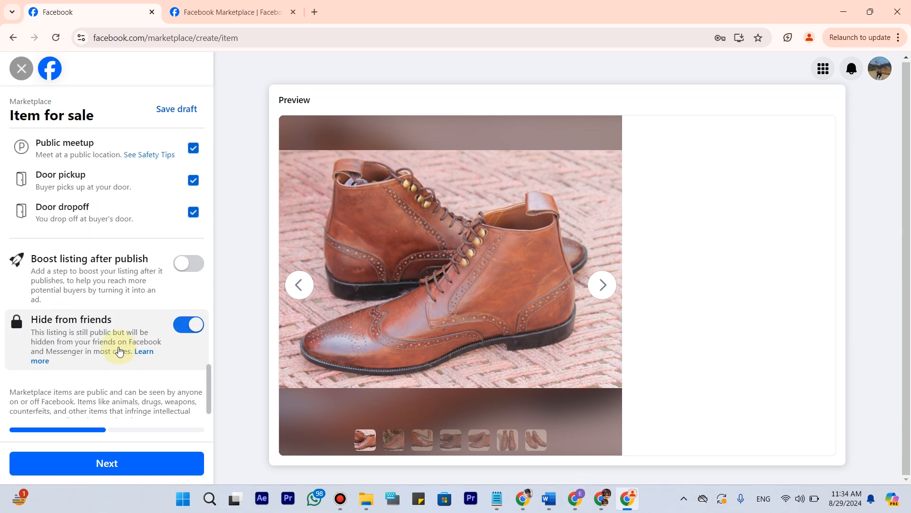
scroll(119, 351, "down", 1)
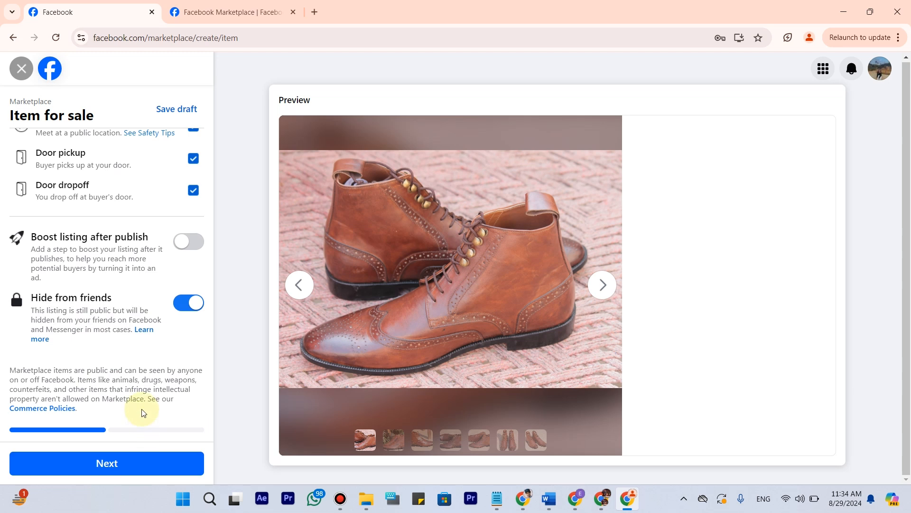
scroll(83, 351, "up", 10)
scroll(82, 350, "up", 6)
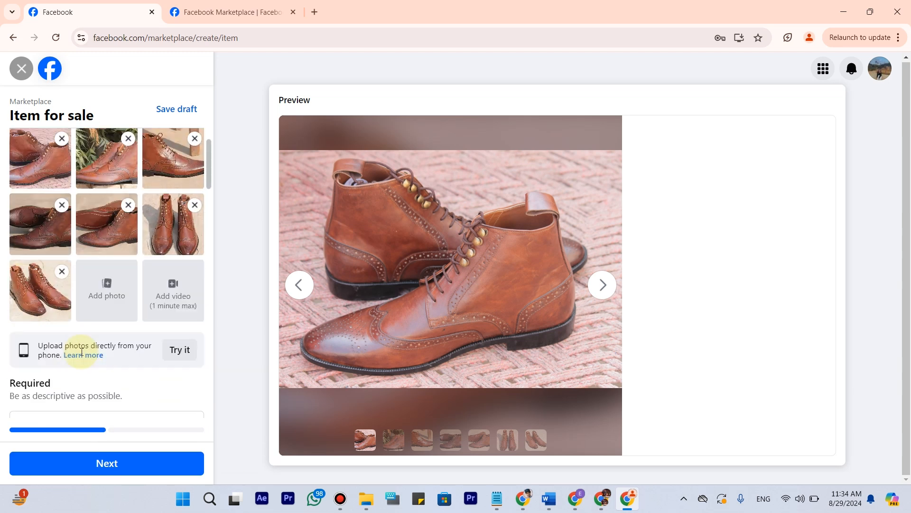
Publish the boots listing on Marketplace without joining any suggested groups and look over the seller's listings.
left_click(128, 457)
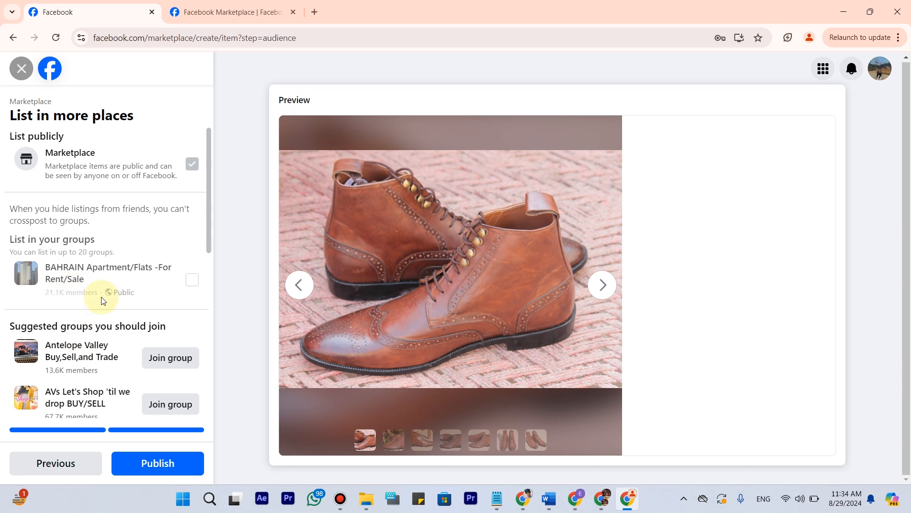
scroll(92, 251, "down", 3)
scroll(90, 285, "up", 2)
scroll(77, 254, "down", 3)
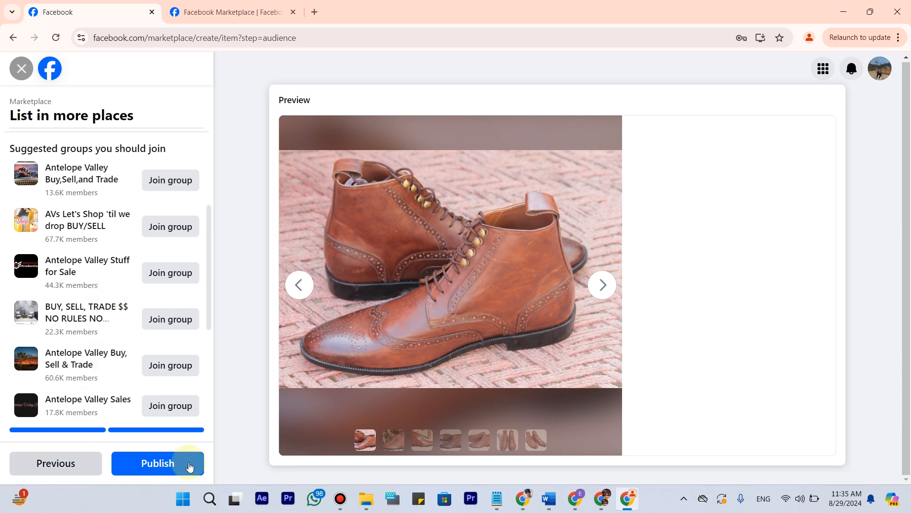
scroll(118, 357, "down", 4)
left_click(158, 465)
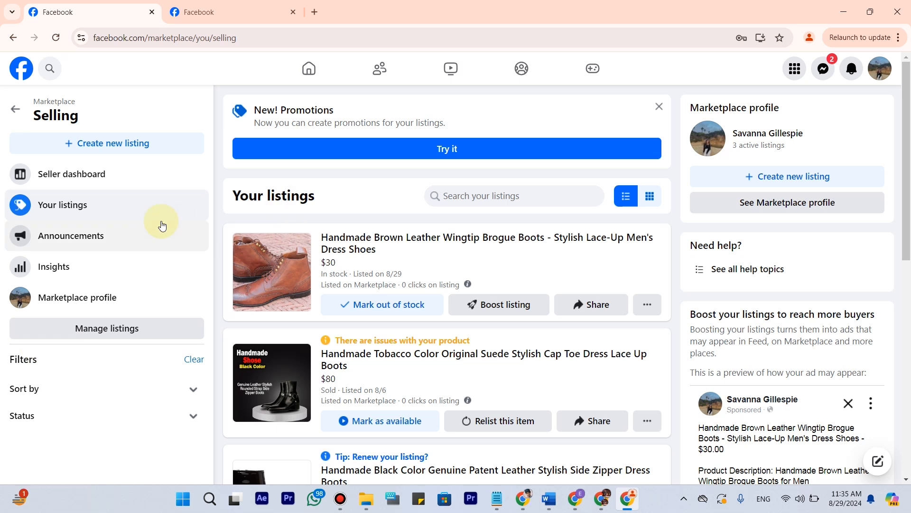
scroll(334, 308, "down", 6)
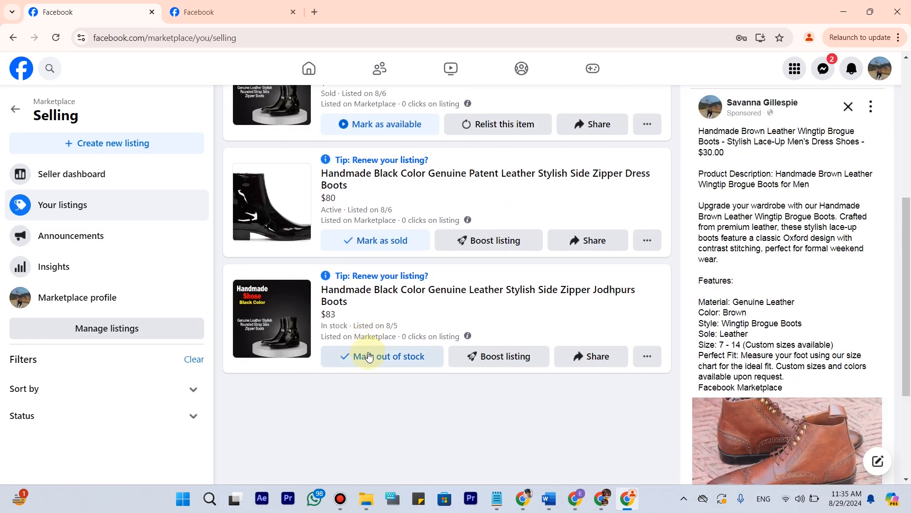
scroll(308, 309, "up", 4)
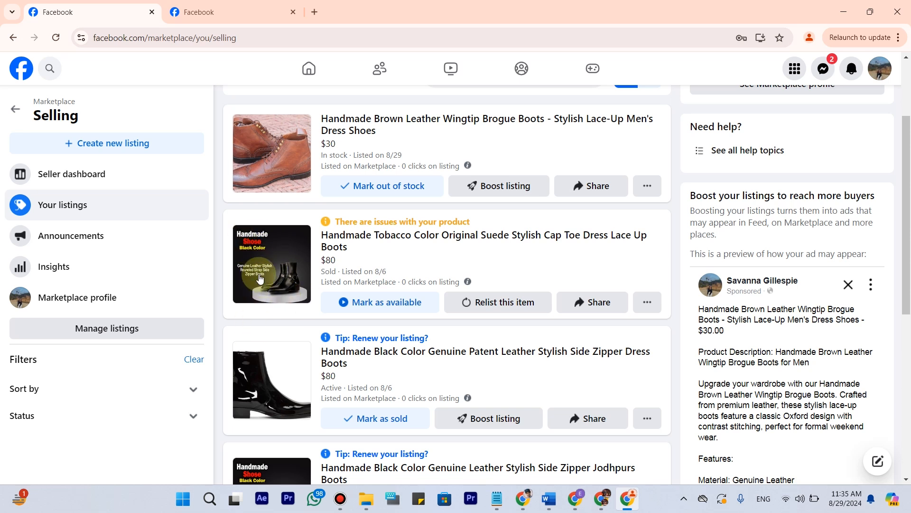
Check the Marketplace insights for the seller's listings.
scroll(259, 279, "up", 1)
scroll(259, 279, "up", 3)
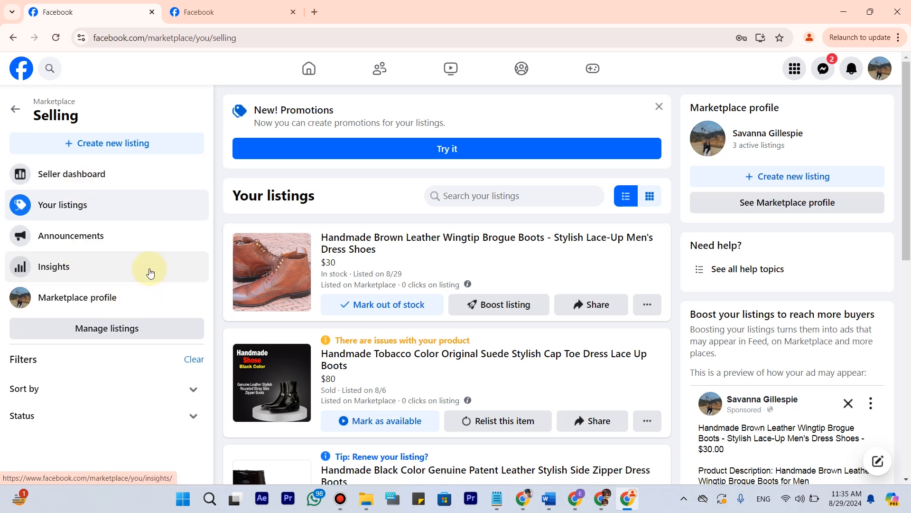
left_click(45, 265)
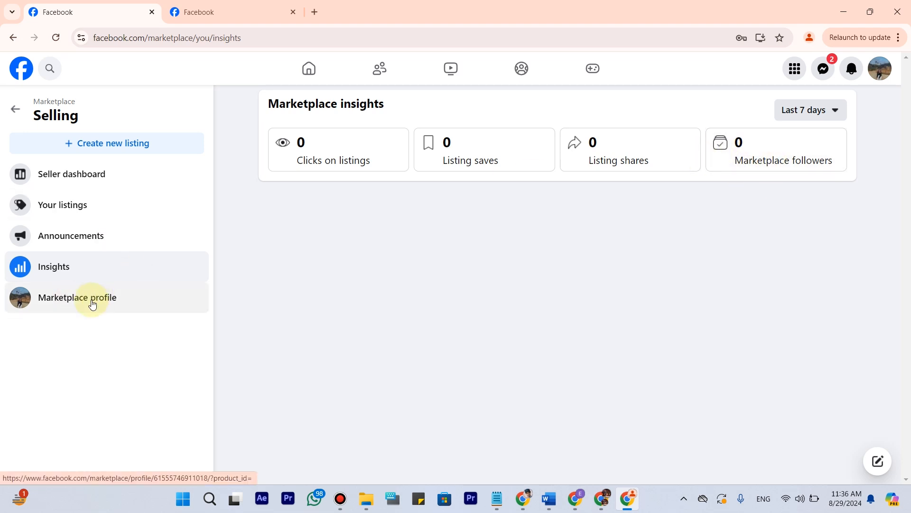
Look over the seller's Marketplace profile, including join date, active listings, seller ratings, About section and listed items, and close it.
left_click(91, 349)
left_click(89, 301)
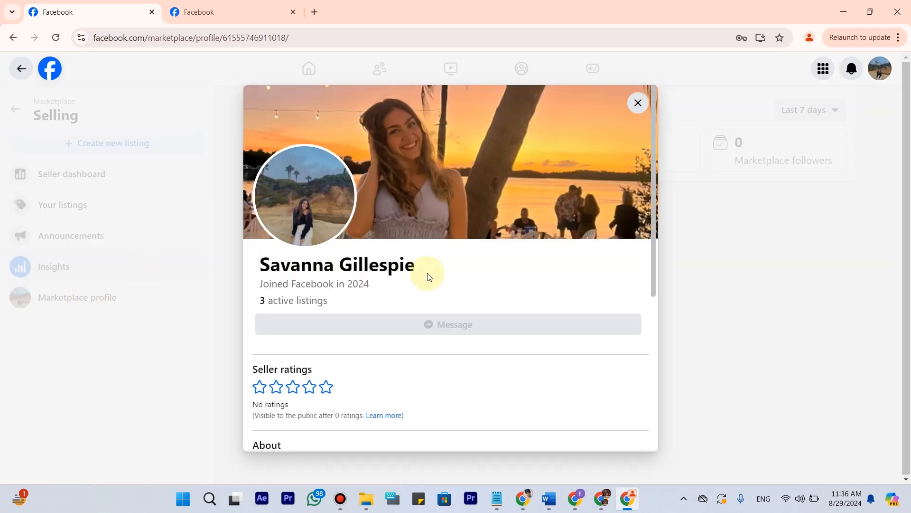
left_click_drag(380, 282, 276, 283)
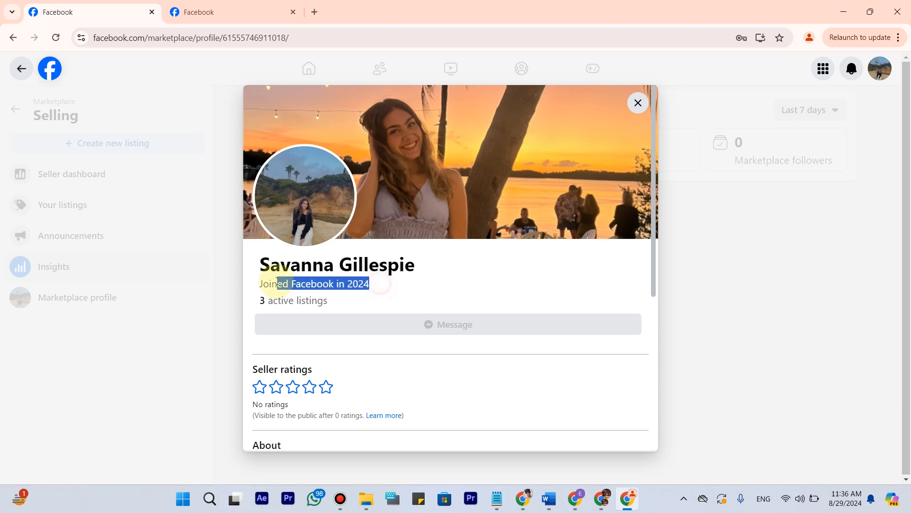
left_click_drag(349, 298, 256, 303)
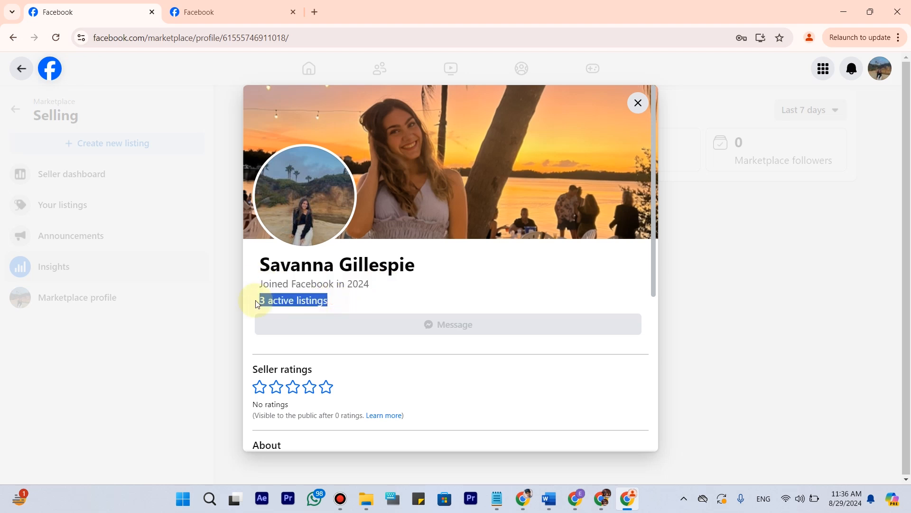
left_click(291, 312)
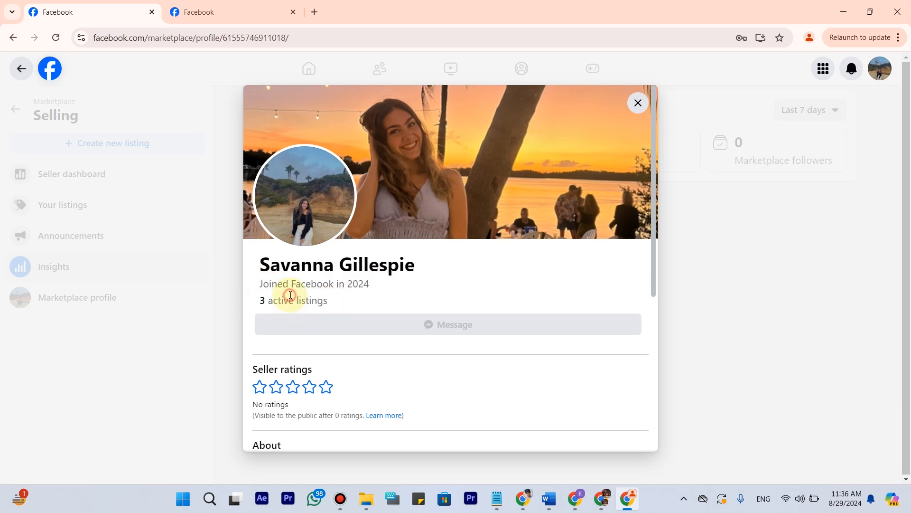
scroll(422, 302, "down", 2)
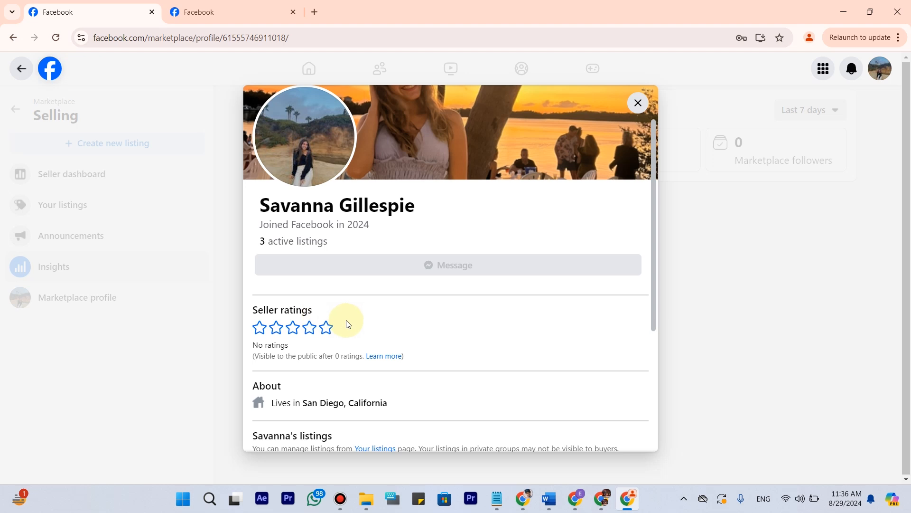
scroll(407, 317, "down", 4)
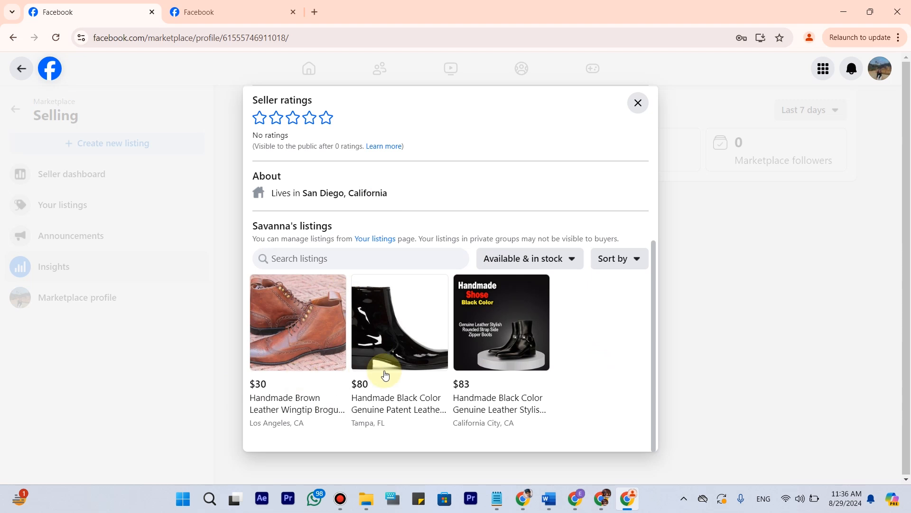
left_click(638, 102)
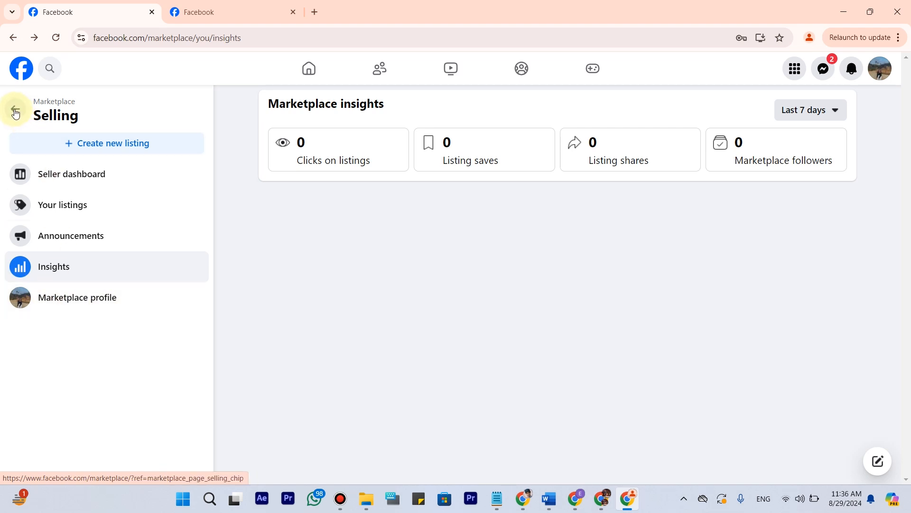
Renew the black patent leather side zipper dress boots listing from the seller dashboard and close its details.
left_click(57, 175)
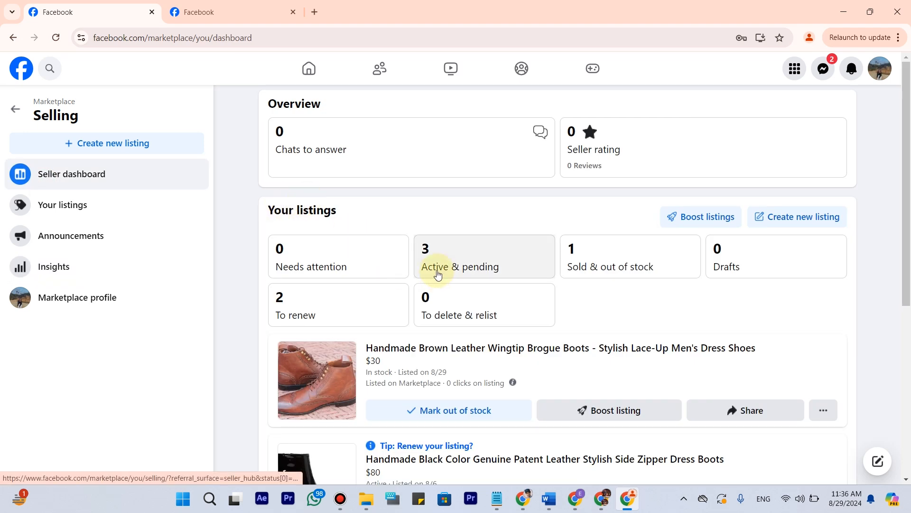
scroll(435, 258, "down", 3)
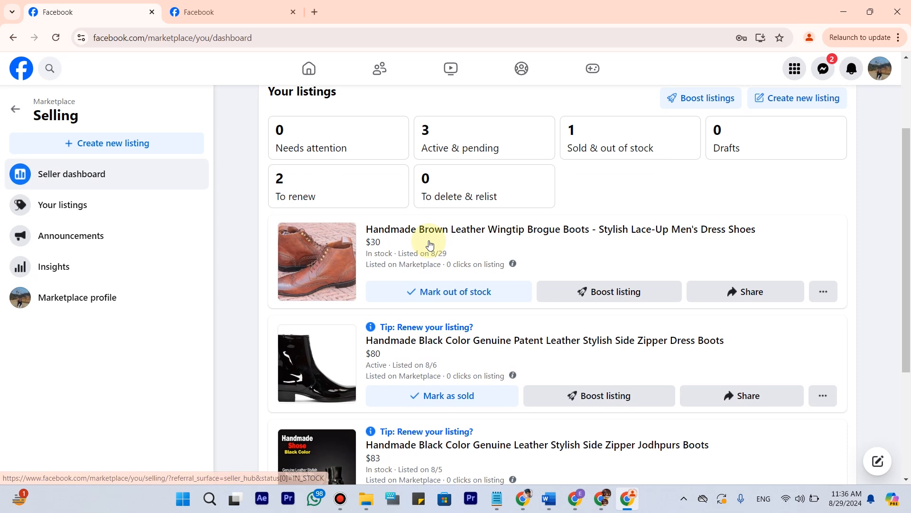
scroll(429, 245, "down", 1)
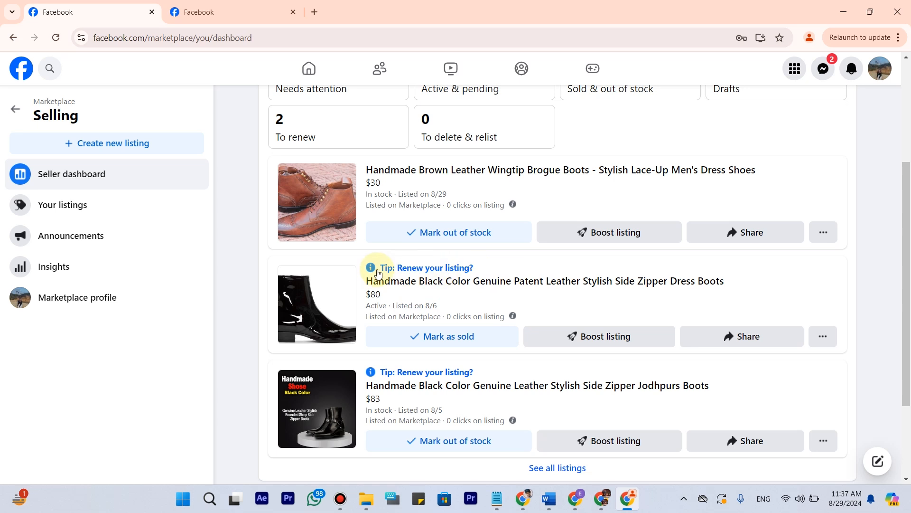
left_click(428, 269)
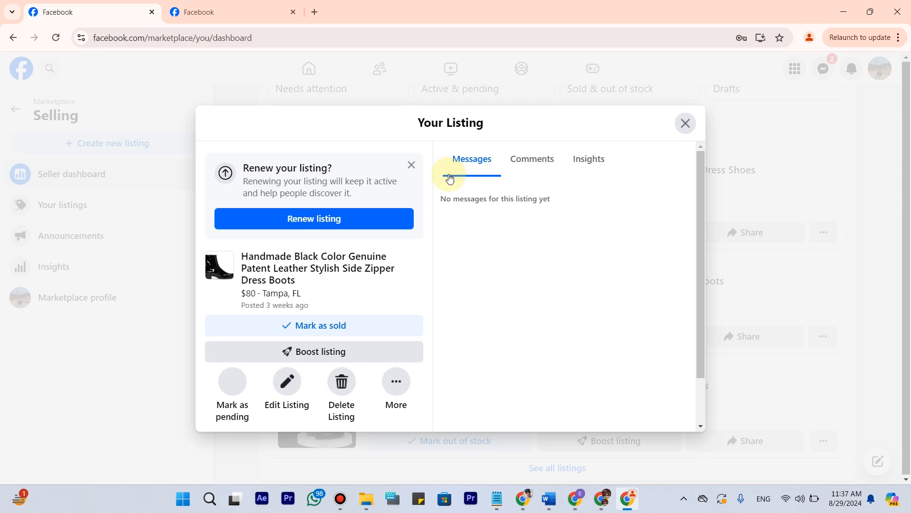
left_click(308, 224)
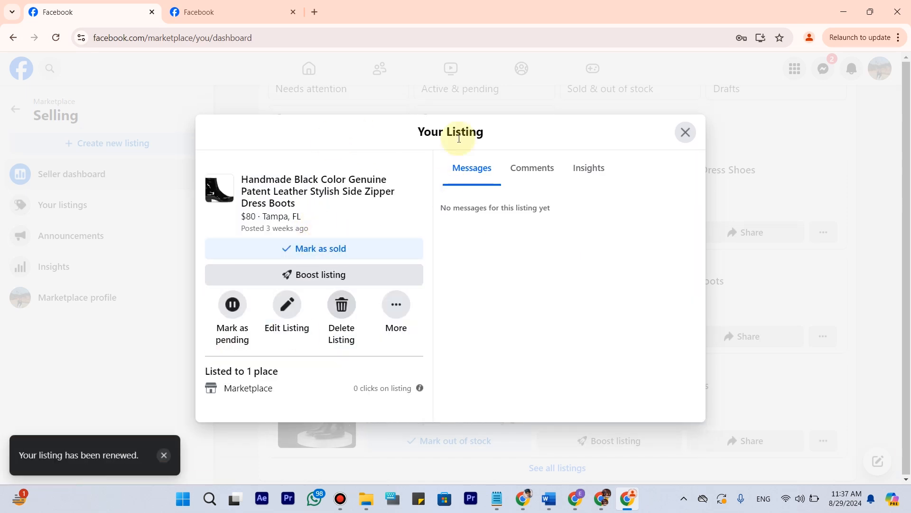
left_click(685, 132)
Reload the seller dashboard and examine the listing status counts and the renewal tips on the boots listings.
scroll(453, 272, "up", 1)
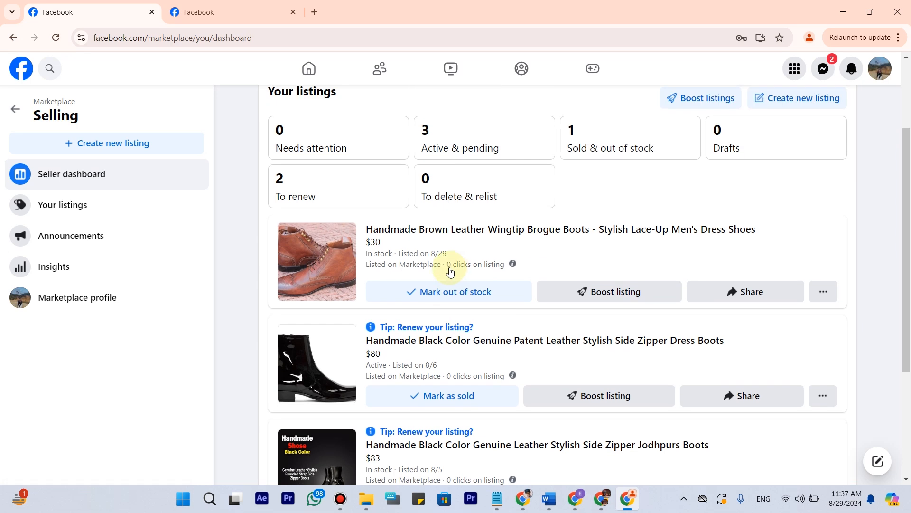
scroll(467, 344, "up", 2)
scroll(468, 346, "down", 2)
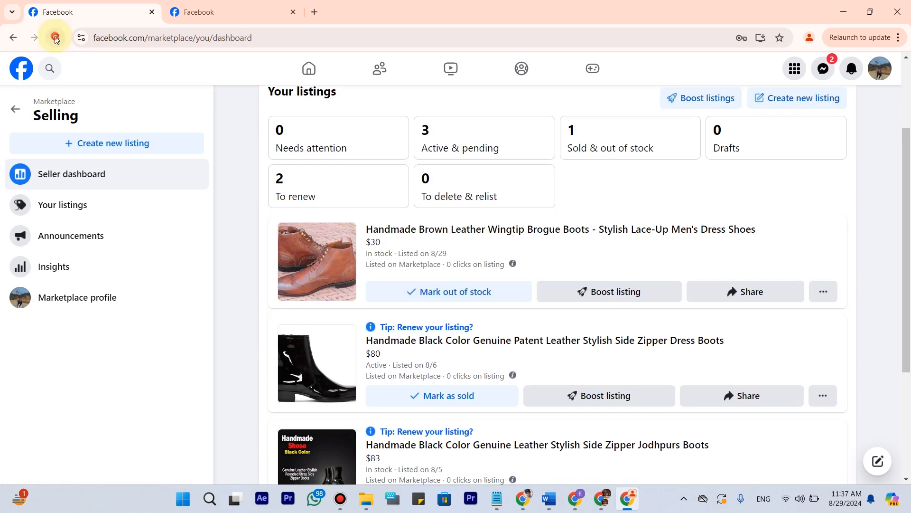
left_click(56, 38)
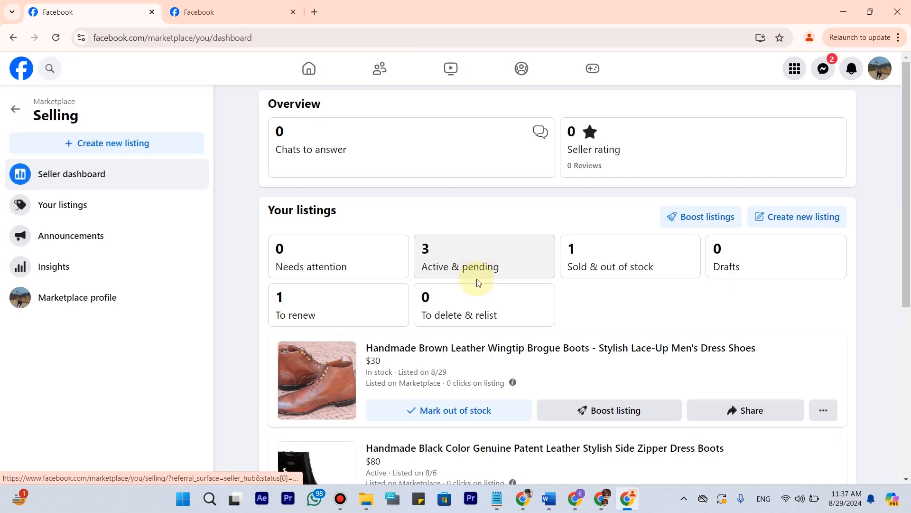
scroll(478, 283, "down", 4)
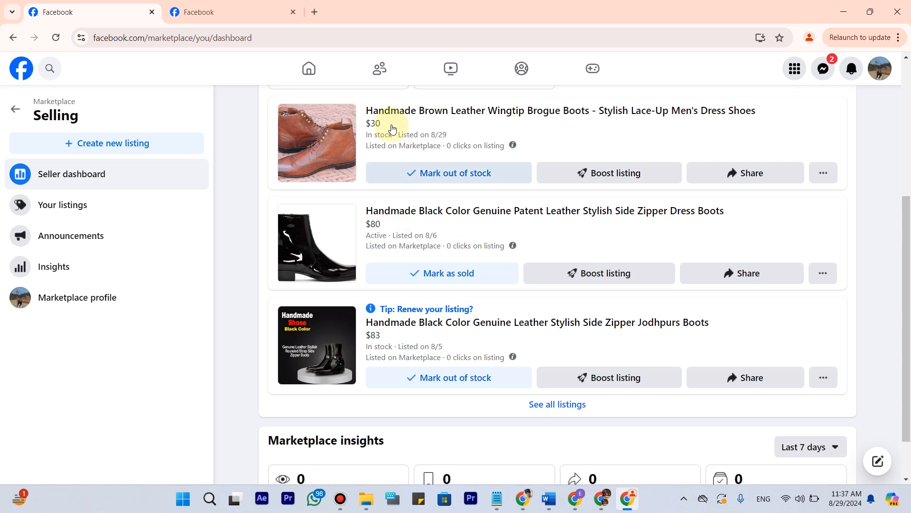
scroll(392, 128, "up", 2)
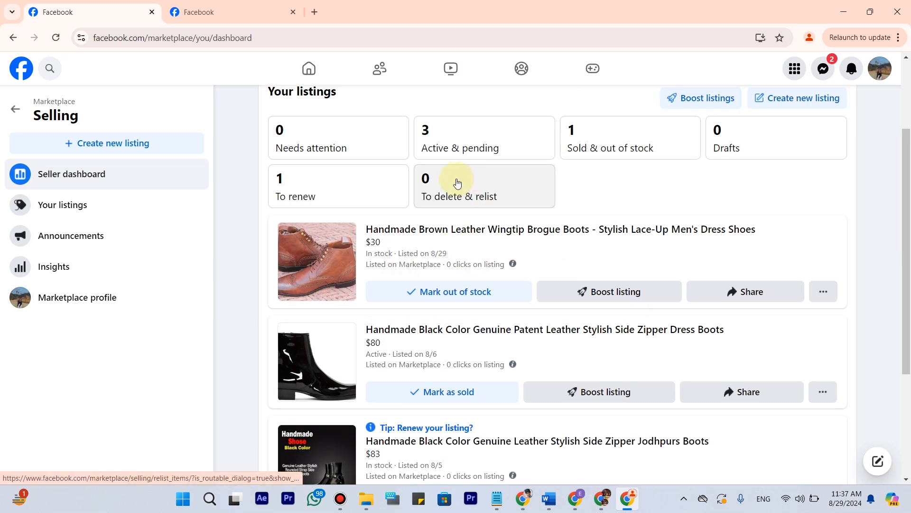
scroll(434, 189, "up", 2)
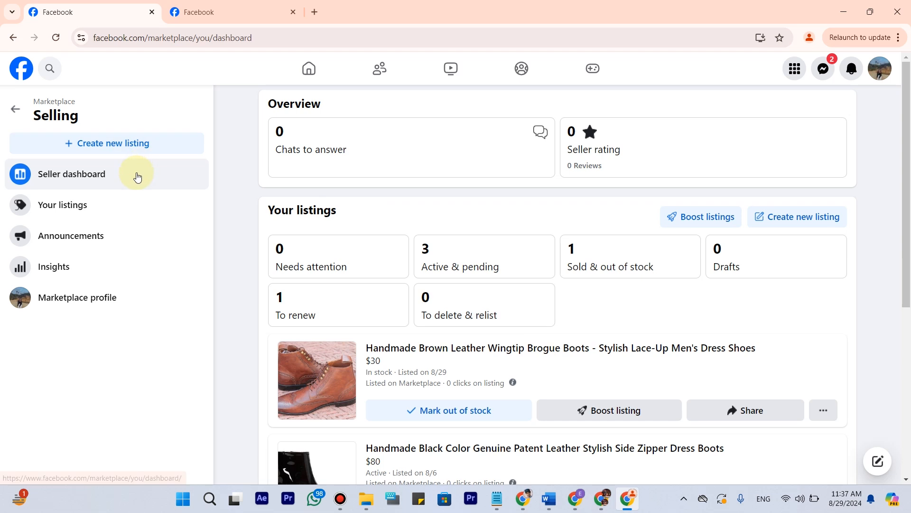
scroll(475, 257, "down", 2)
Copy the share link of the brown leather wingtip brogue boots listing.
left_click(437, 243)
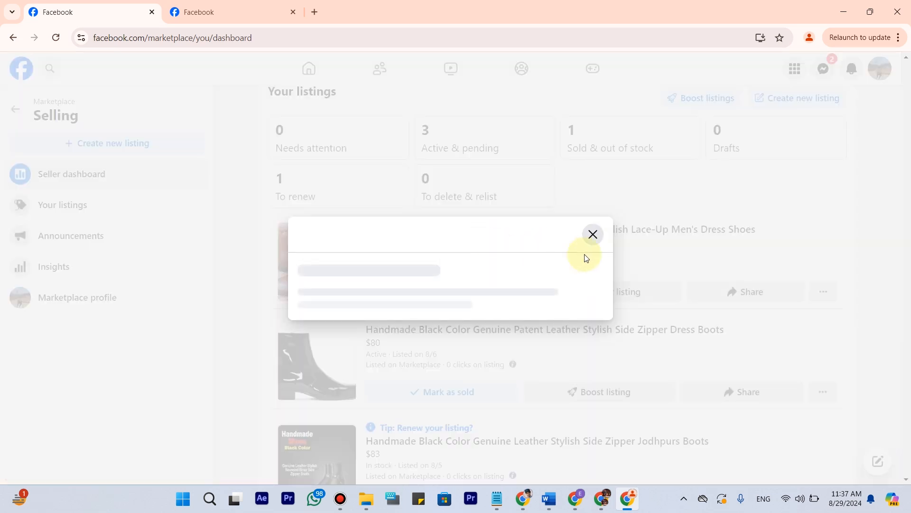
left_click(684, 145)
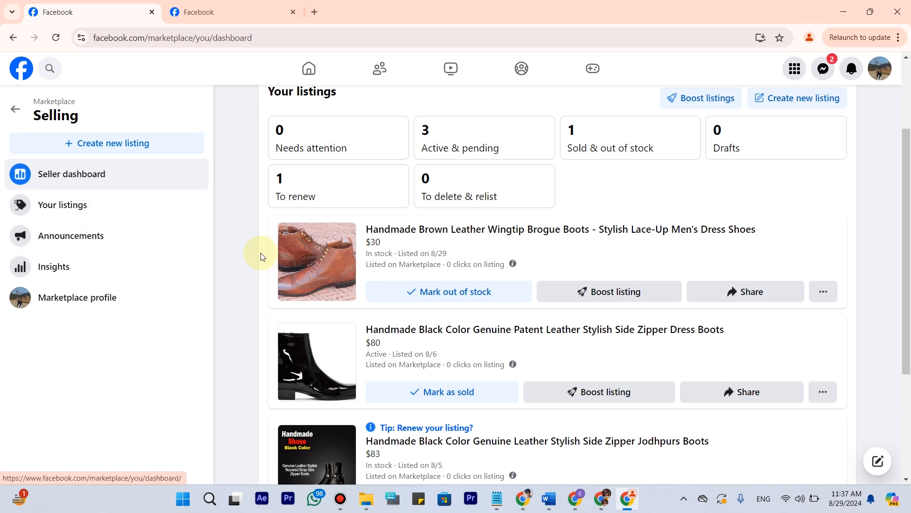
left_click(759, 291)
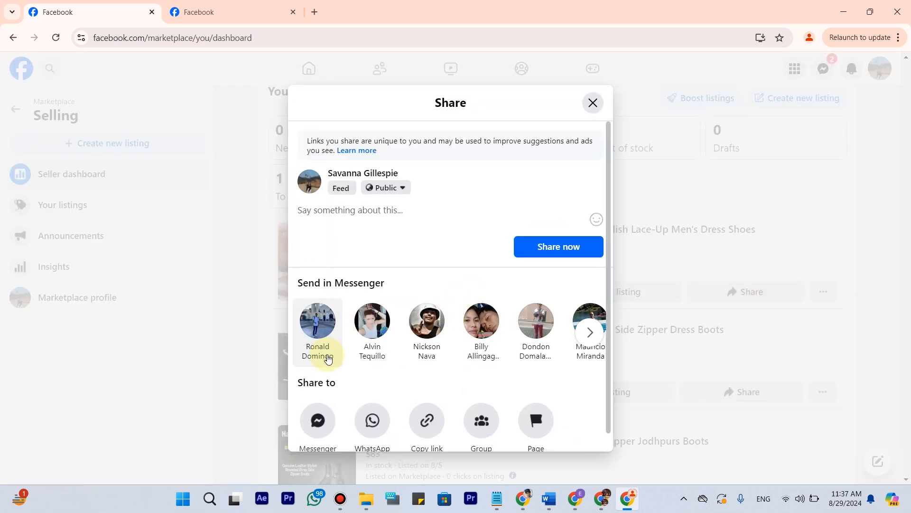
left_click(431, 424)
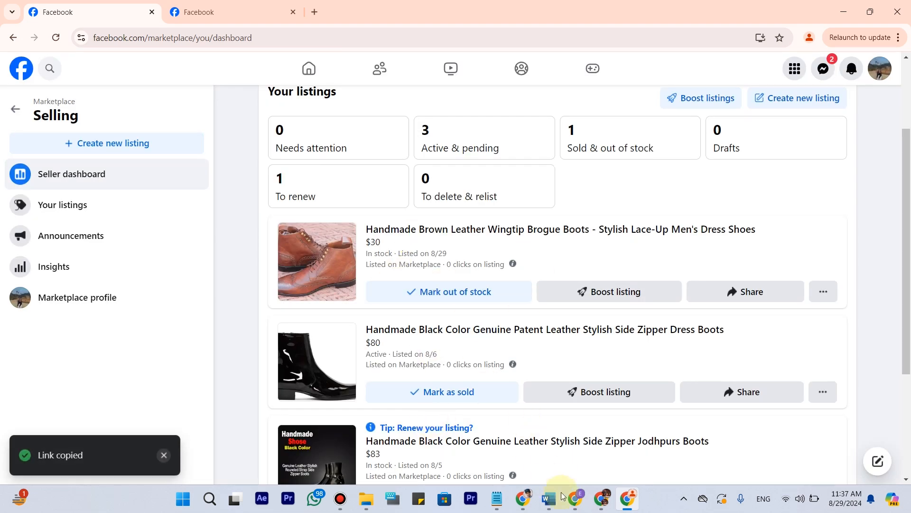
Switch to the Gryphons Tech resources portal in the other browser window and open its performance reports.
mouse_move(575, 502)
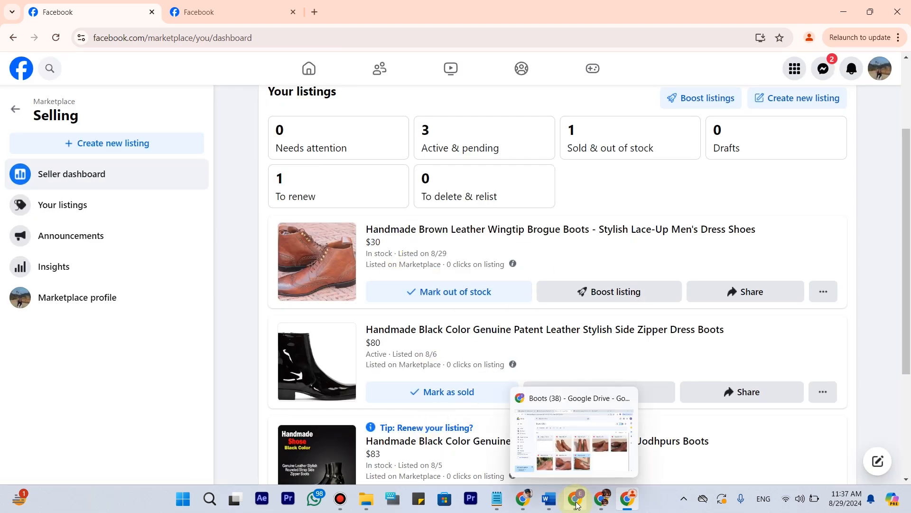
left_click(576, 504)
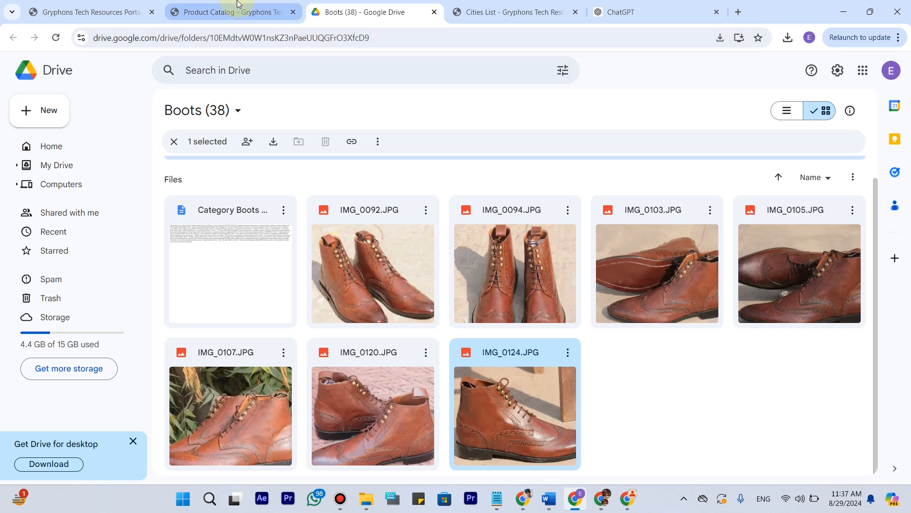
left_click(238, 4)
scroll(397, 164, "up", 20)
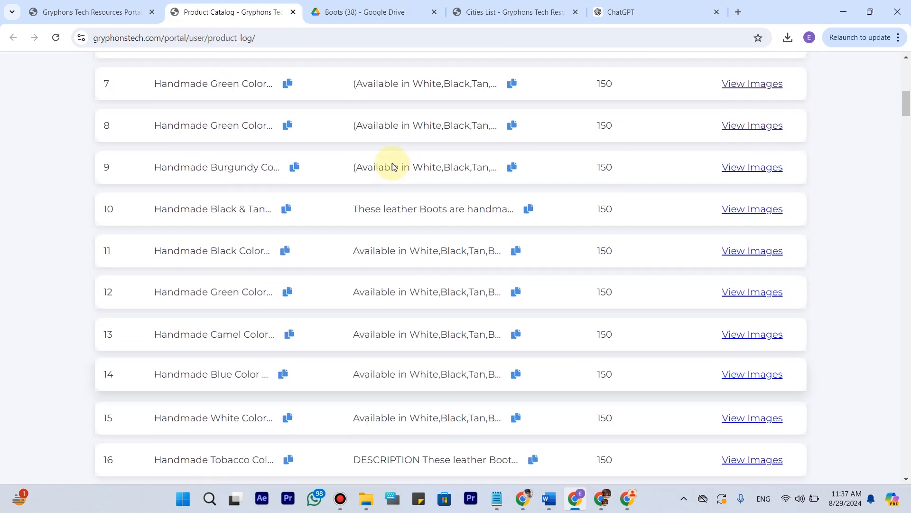
scroll(392, 163, "up", 7)
left_click(136, 5)
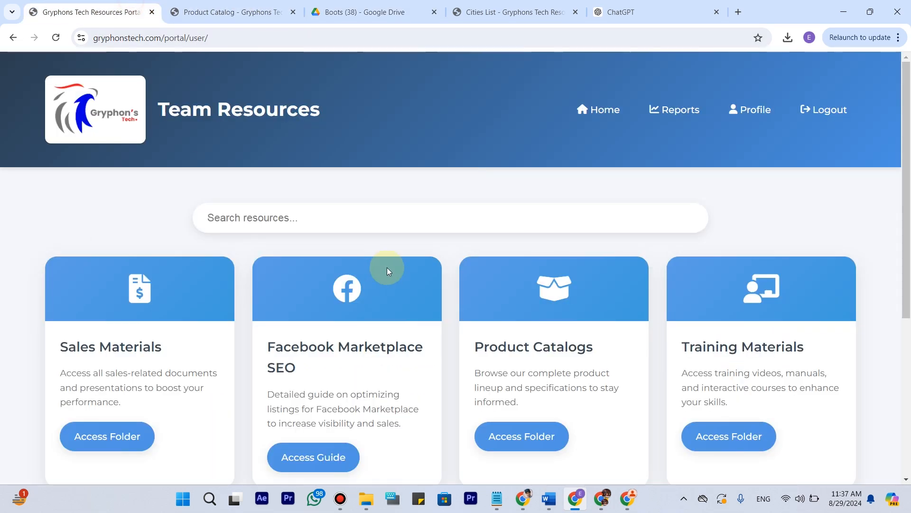
scroll(386, 267, "down", 6)
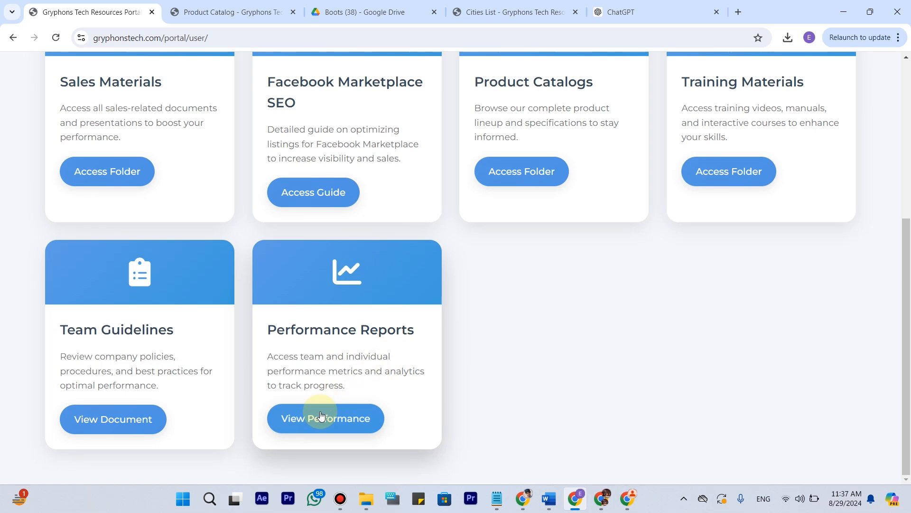
left_click(321, 416)
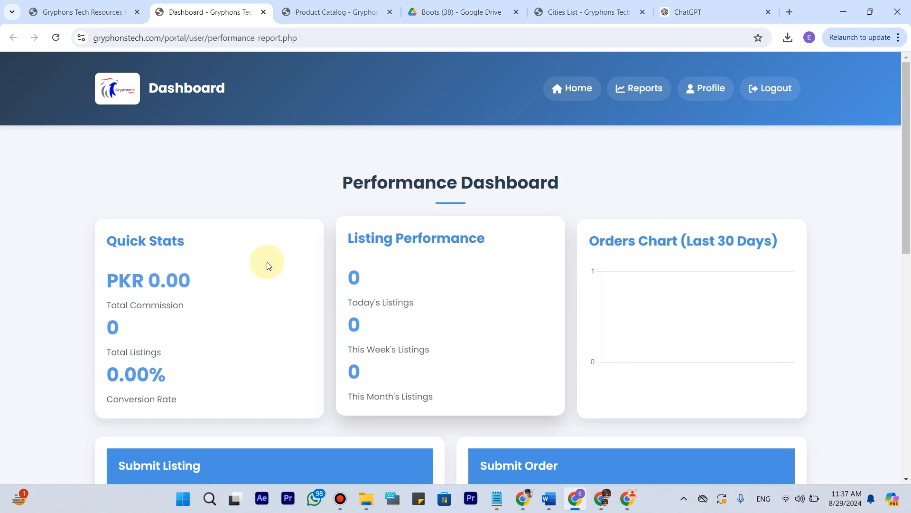
Submit the copied Facebook link as the listing link on the performance dashboard and check the updated listing stats.
scroll(221, 332, "down", 4)
left_click(337, 344)
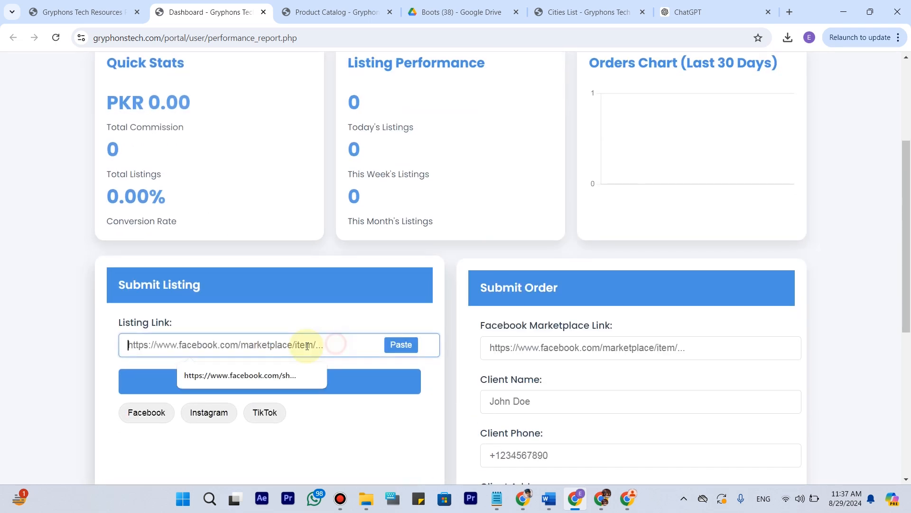
key("ctrl+v")
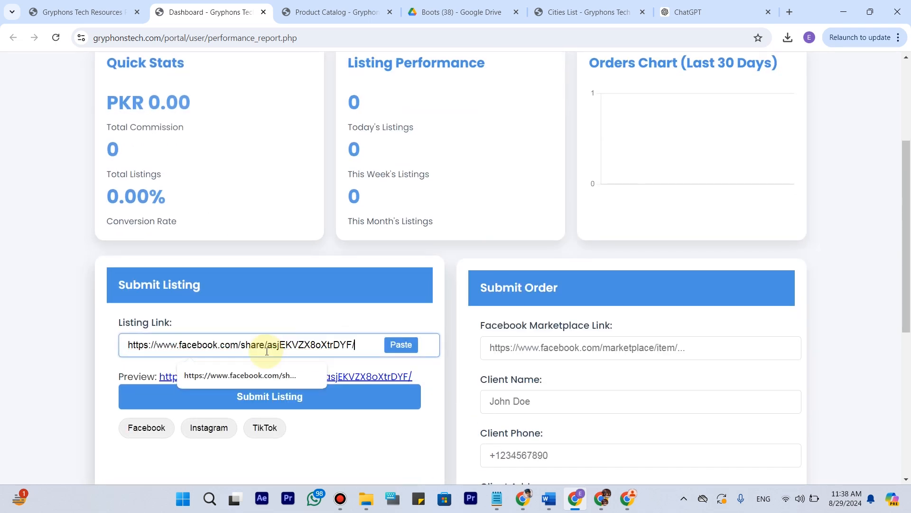
scroll(319, 326, "down", 3)
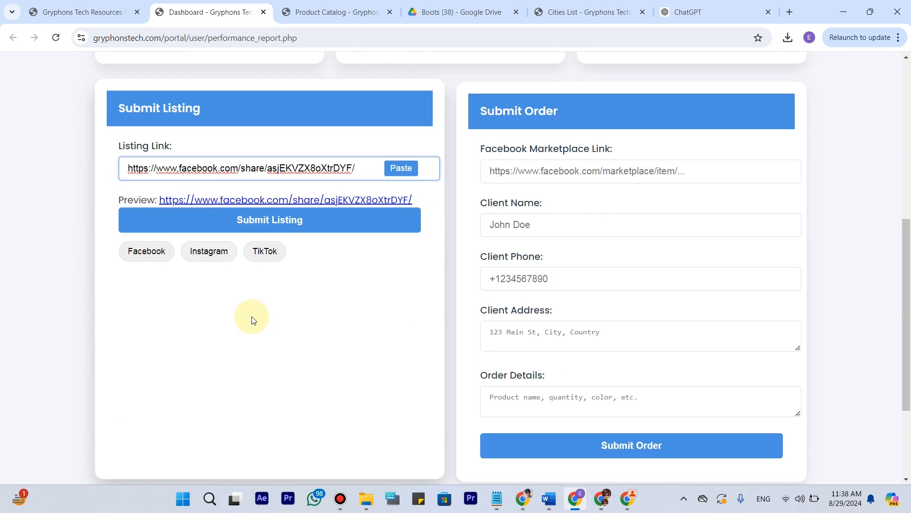
left_click(286, 223)
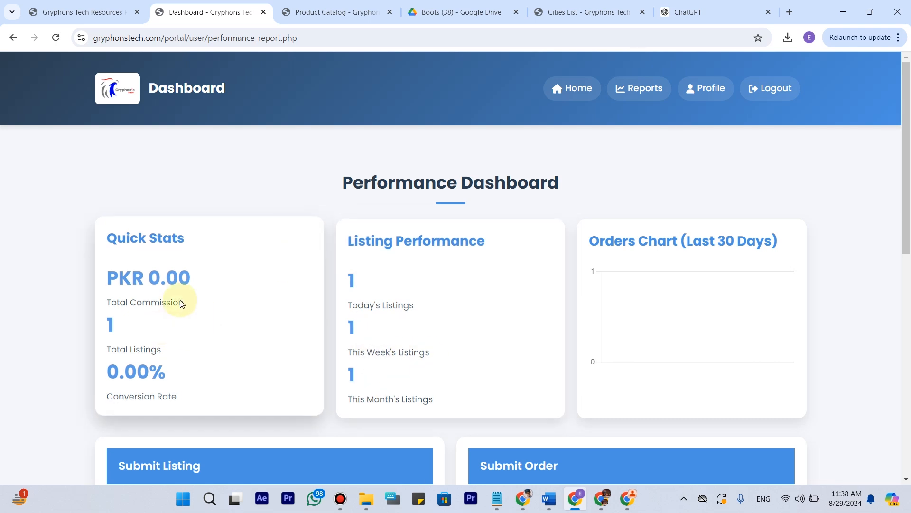
scroll(190, 285, "down", 6)
scroll(225, 231, "up", 5)
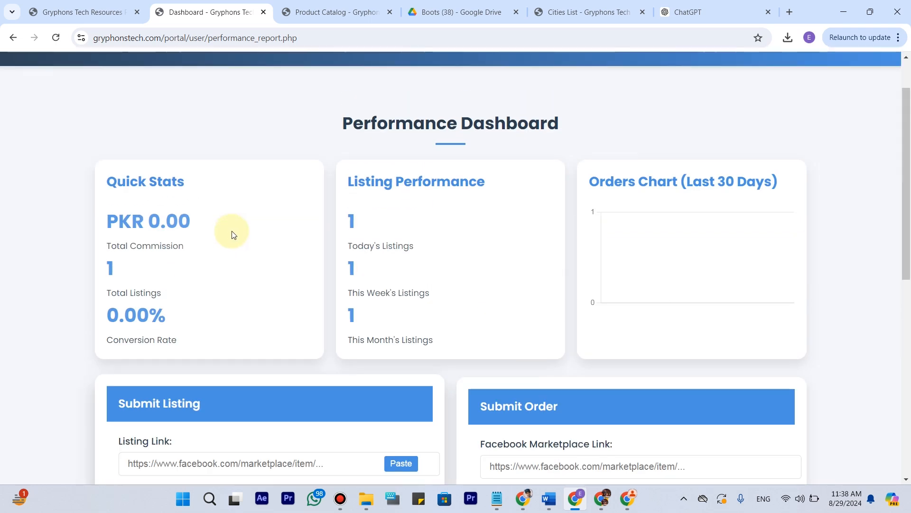
Examine the performance dashboard's listing form, order form fields, recent orders table with its commission column, and quick stats.
scroll(233, 234, "down", 5)
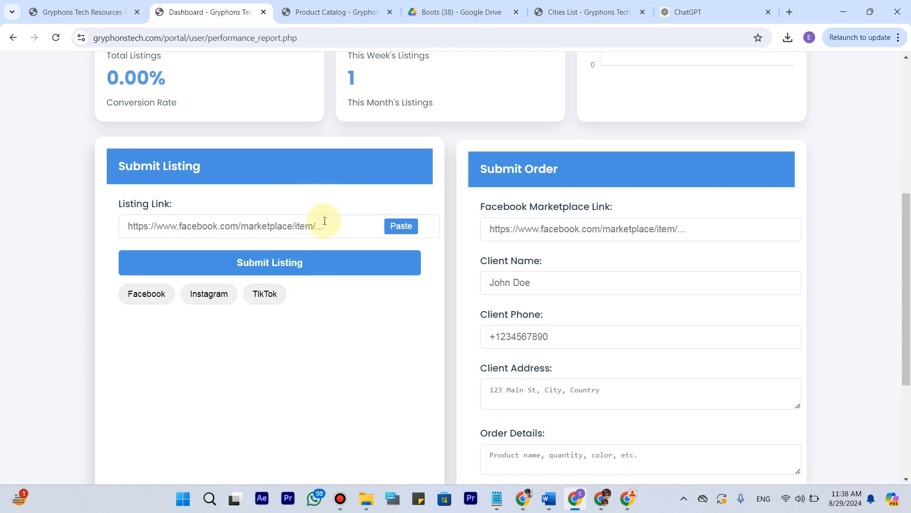
scroll(325, 221, "down", 1)
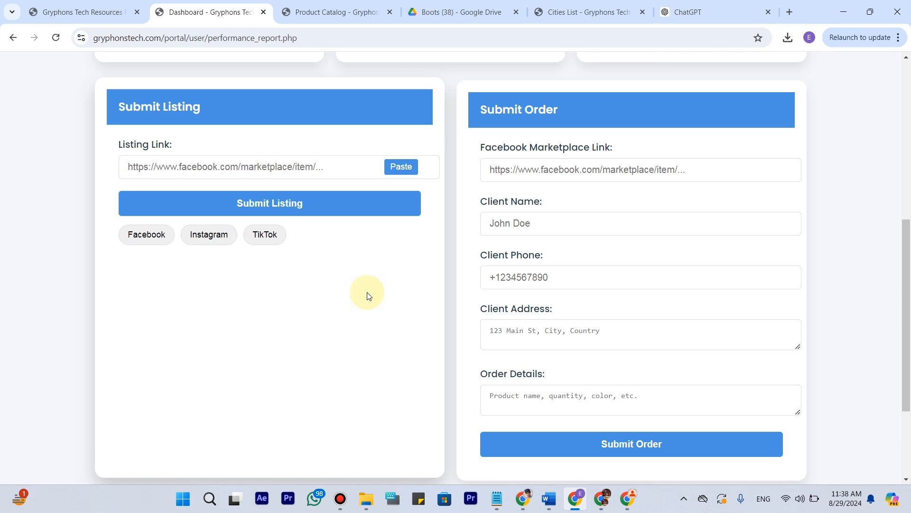
scroll(368, 294, "down", 3)
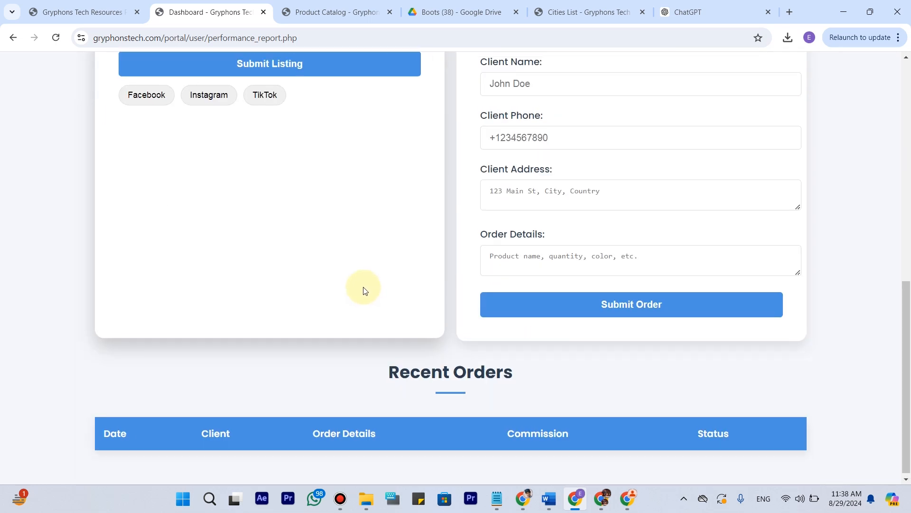
scroll(364, 290, "up", 4)
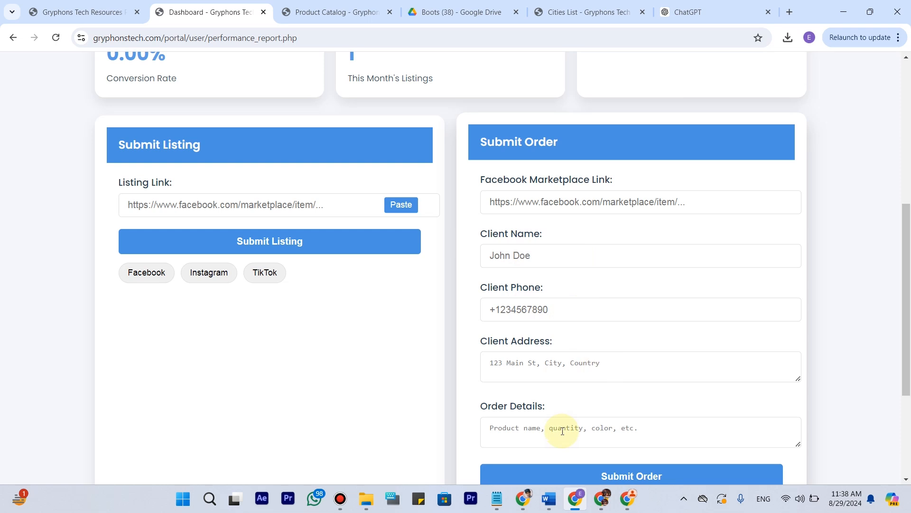
scroll(560, 403, "down", 1)
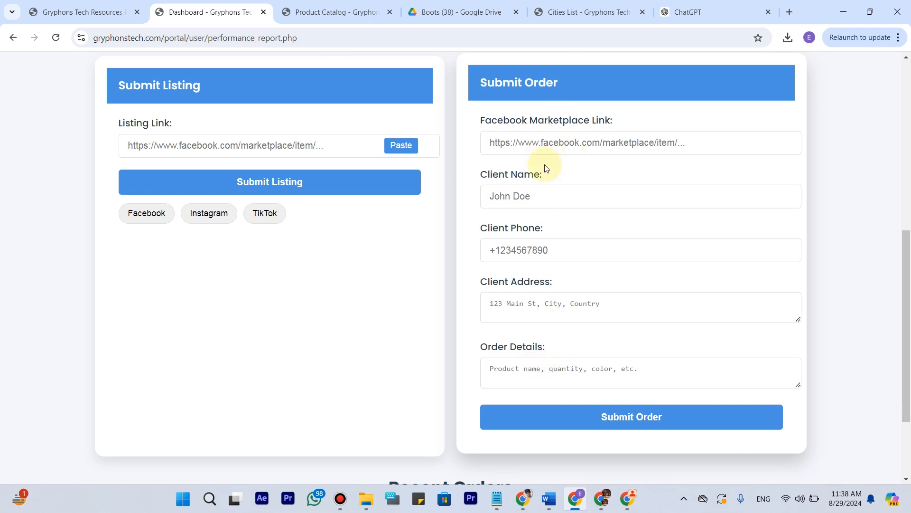
scroll(543, 303, "down", 3)
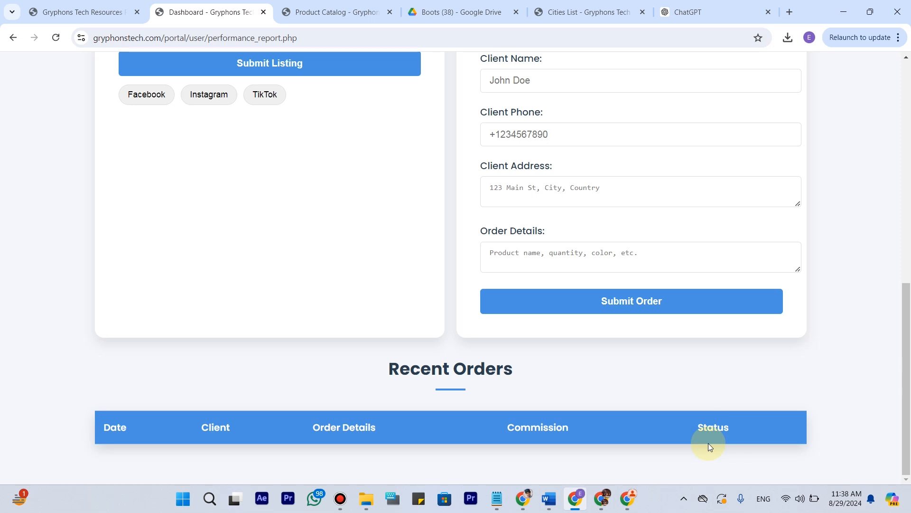
left_click_drag(505, 417, 619, 425)
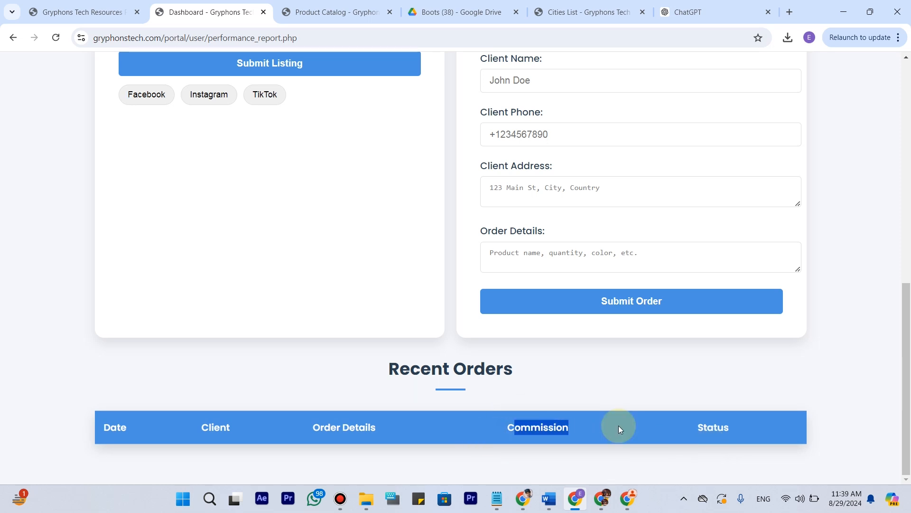
scroll(580, 412, "up", 15)
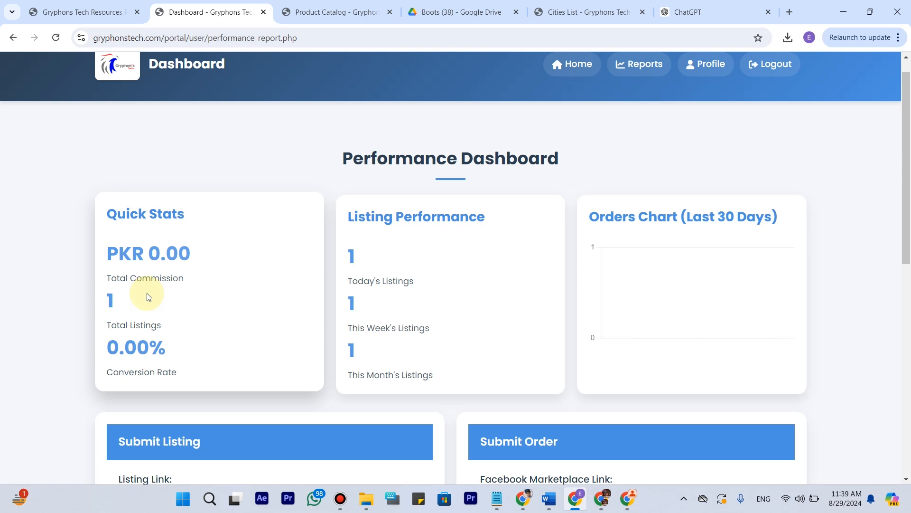
scroll(190, 309, "down", 5)
scroll(330, 283, "up", 1)
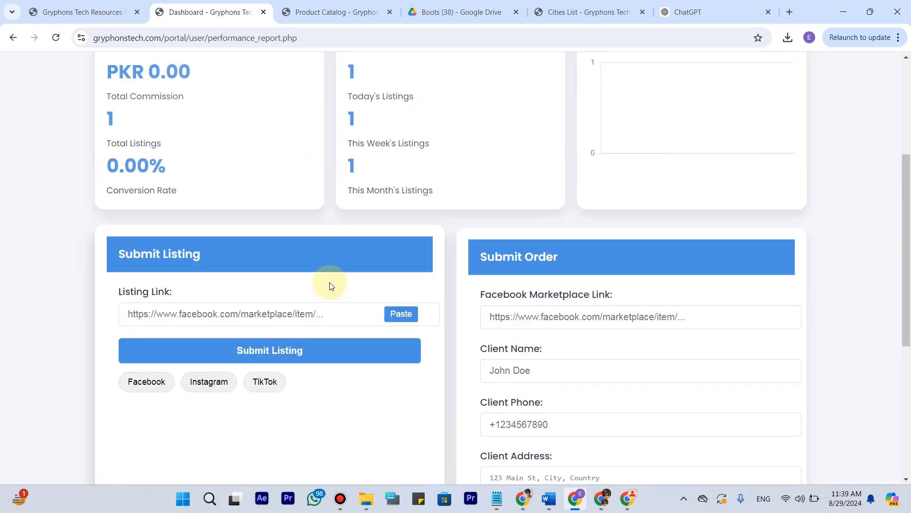
scroll(331, 285, "up", 4)
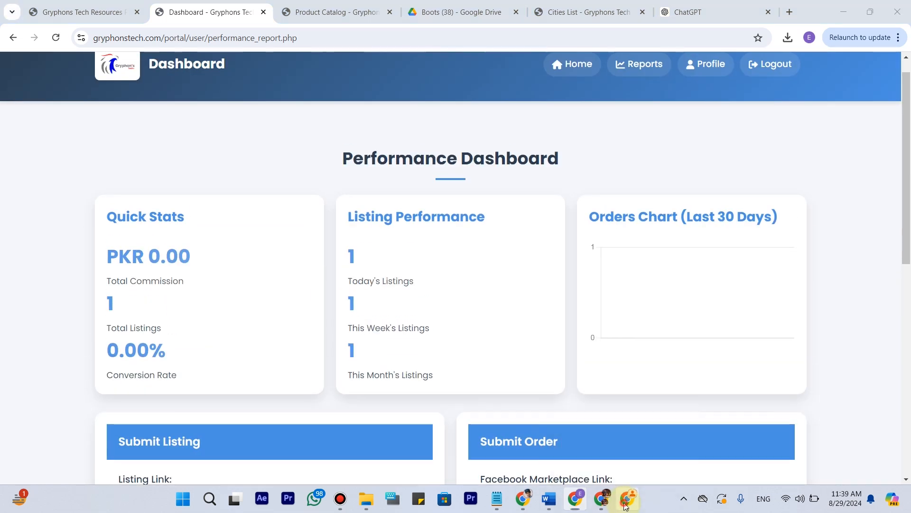
Switch to the Facebook window, view the seller dashboard and your listings page, and open the Facebook home feed.
left_click(625, 499)
scroll(374, 178, "up", 3)
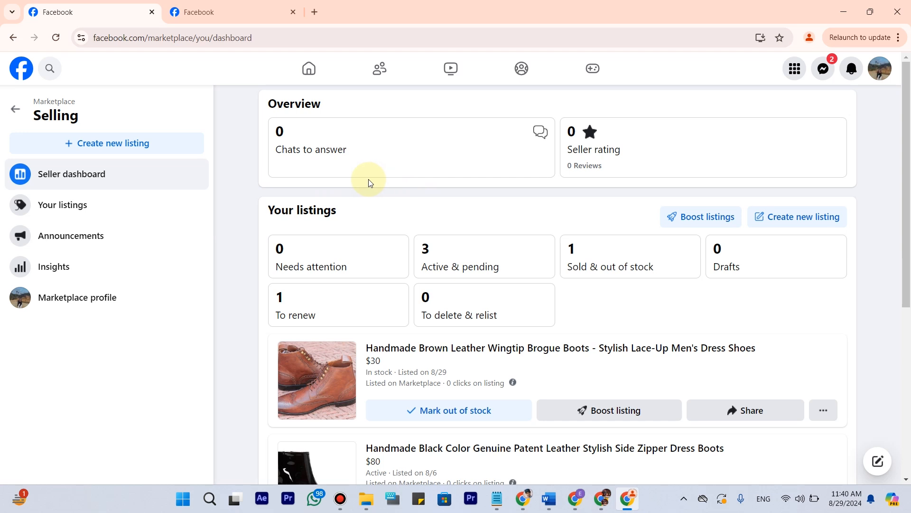
left_click(216, 5)
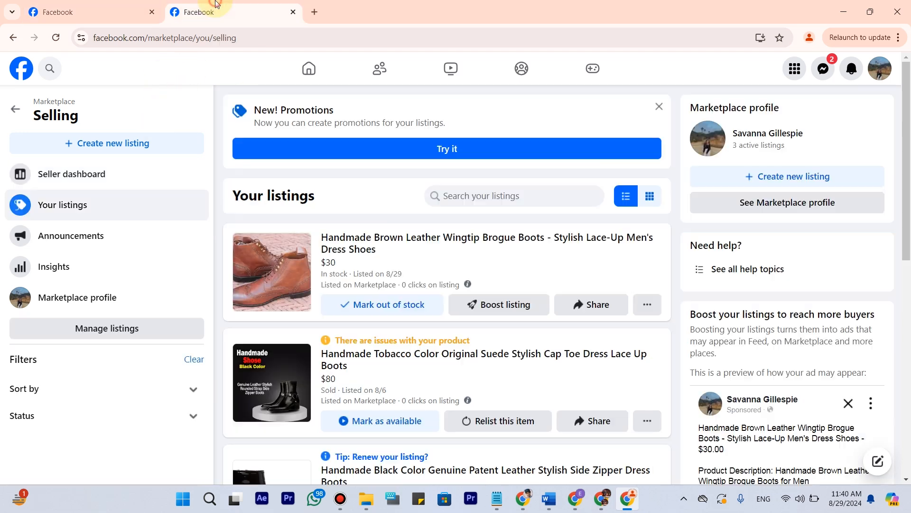
left_click(315, 70)
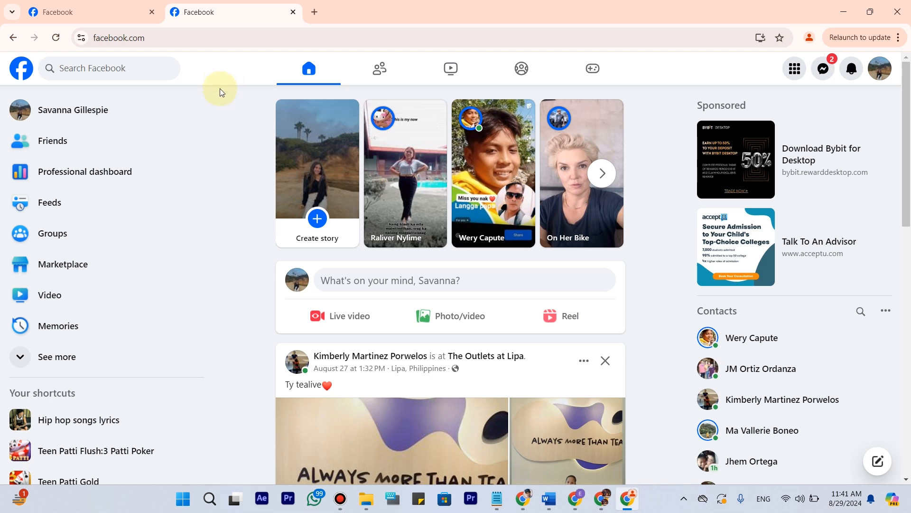
left_click(604, 499)
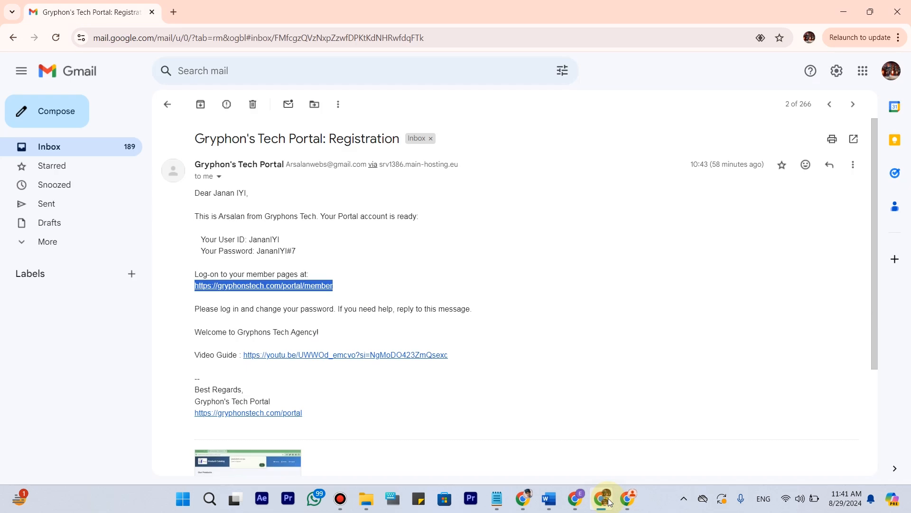
left_click(607, 498)
left_click(577, 497)
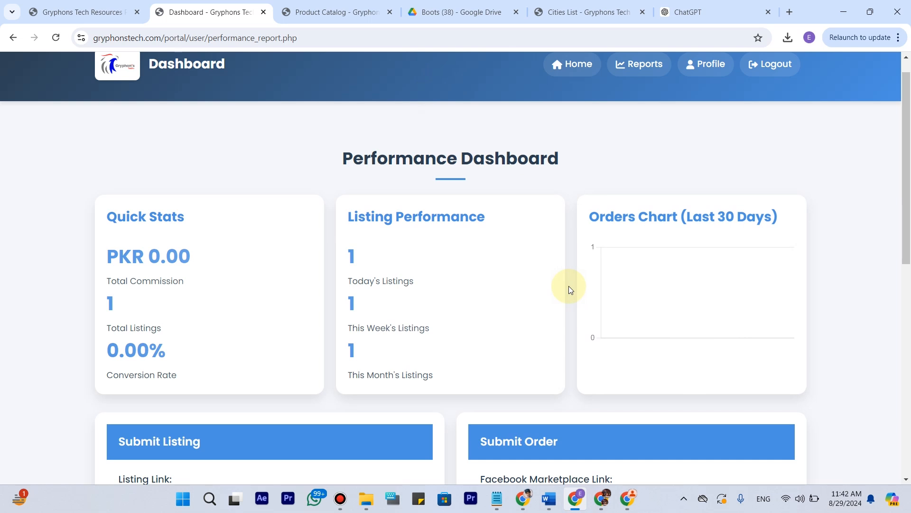
Switch to the Facebook window and open the first of the other Chrome profiles in a new window.
left_click(627, 498)
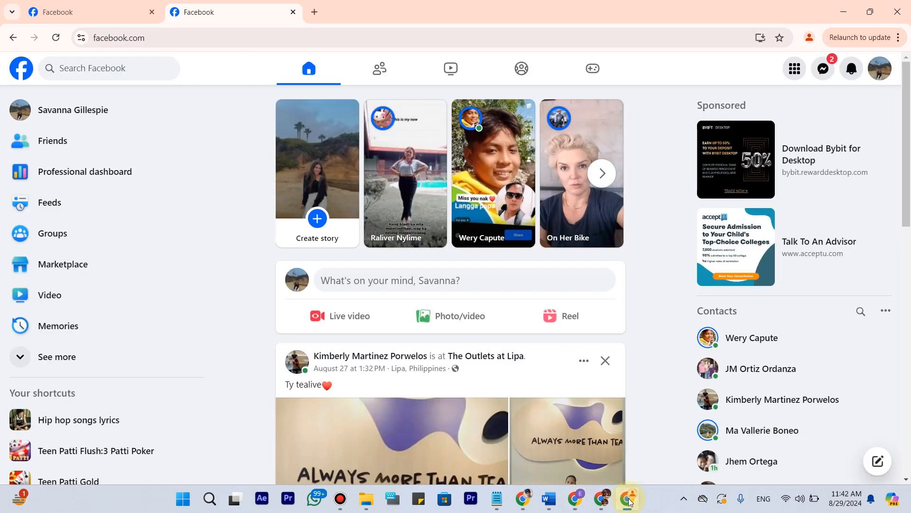
left_click(864, 38)
left_click(809, 37)
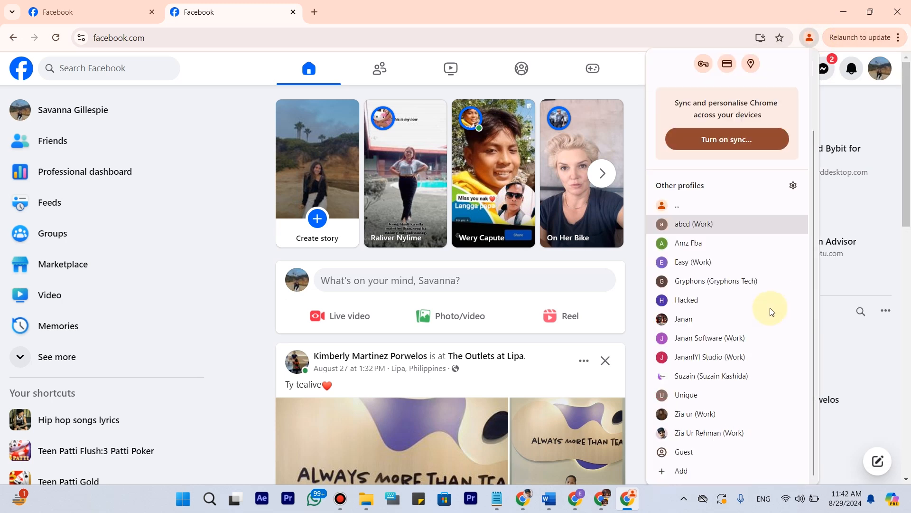
left_click(716, 205)
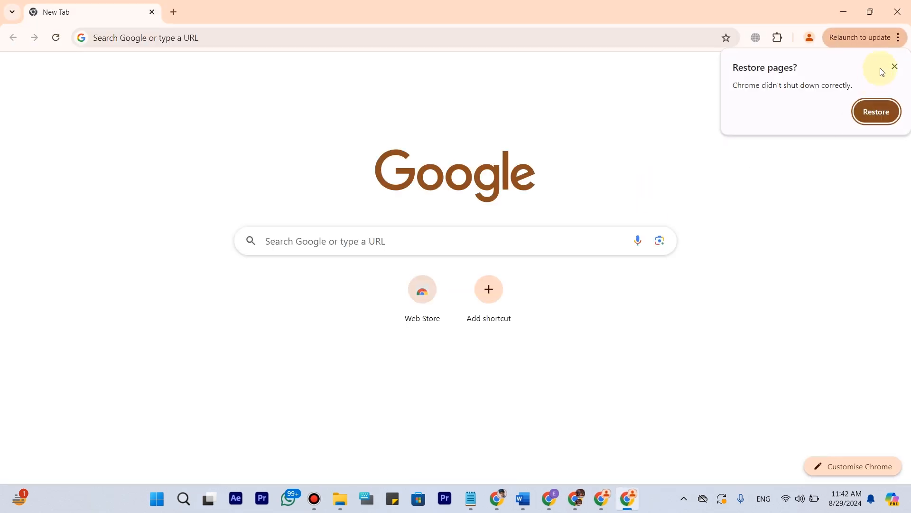
Dismiss the page restore offer, search Google for facebook, and open the Facebook login page from the results.
left_click(321, 33)
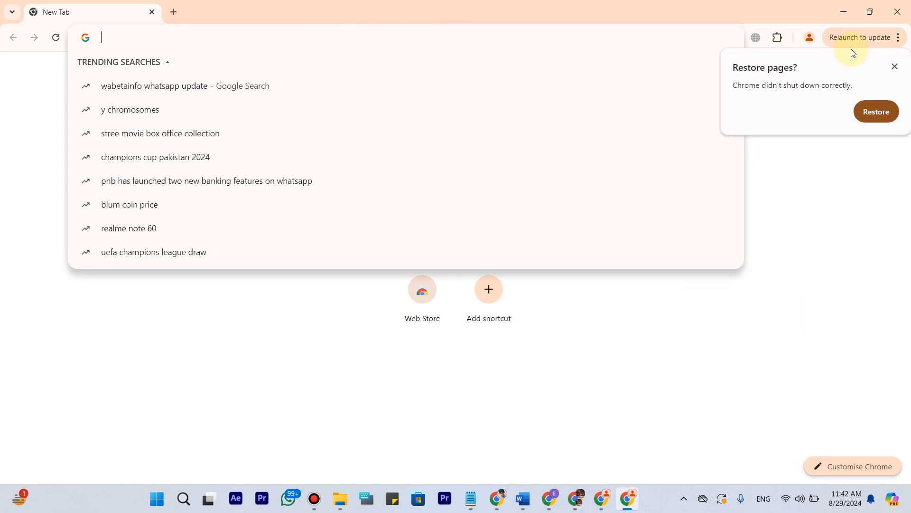
left_click(895, 66)
left_click(393, 39)
type("fac")
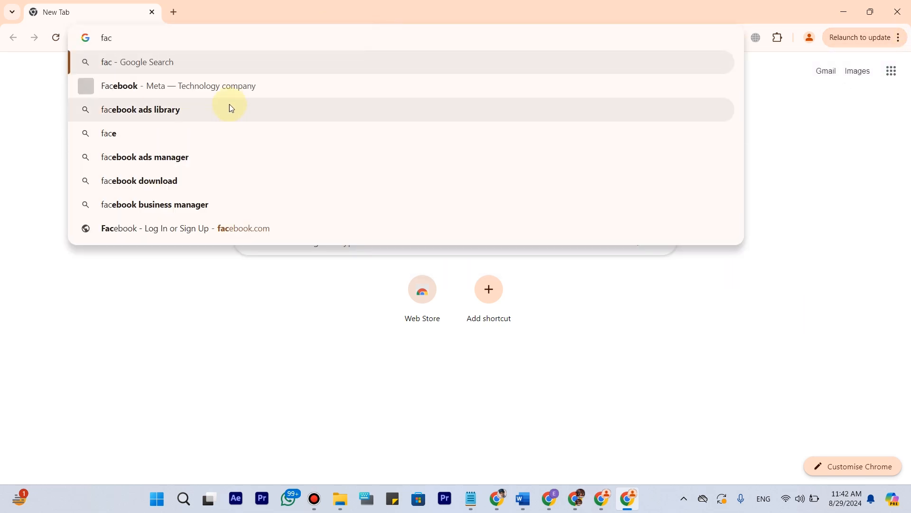
left_click(229, 87)
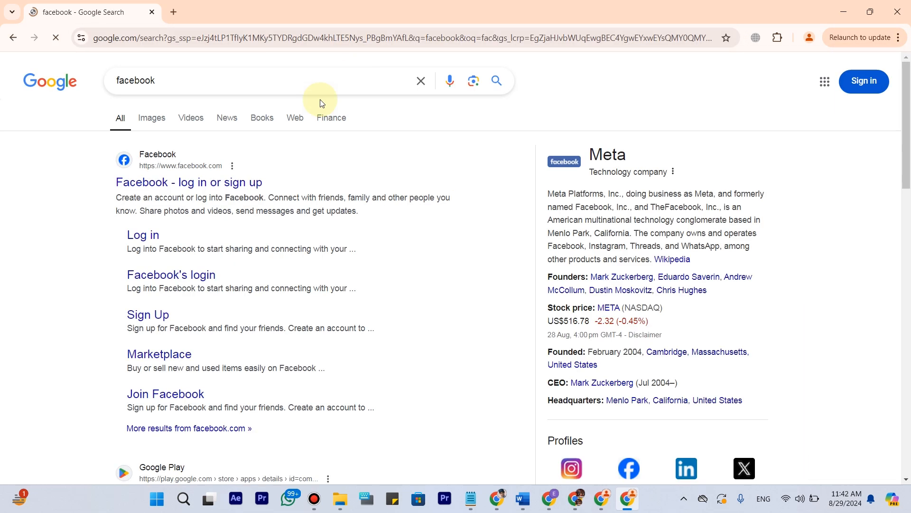
left_click(234, 182)
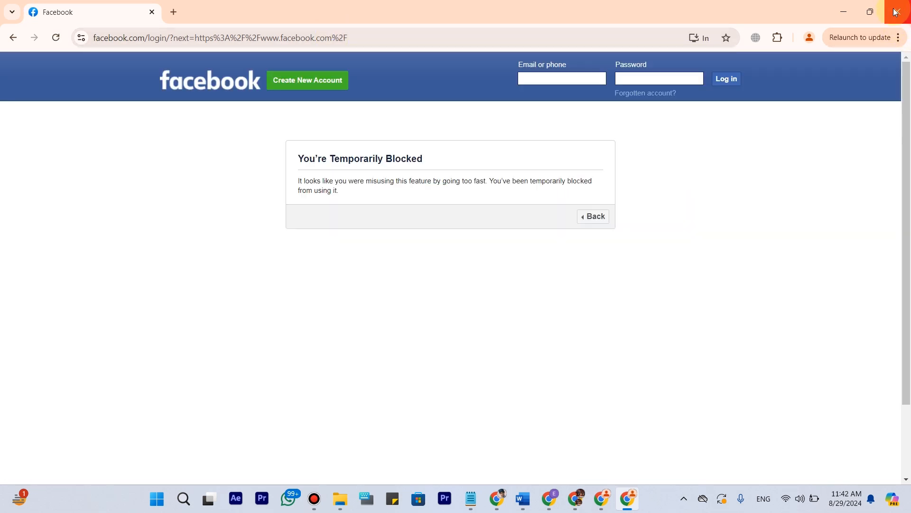
Minimize this window and, from the first Facebook window, add a new Chrome profile without signing in to an account.
left_click(843, 12)
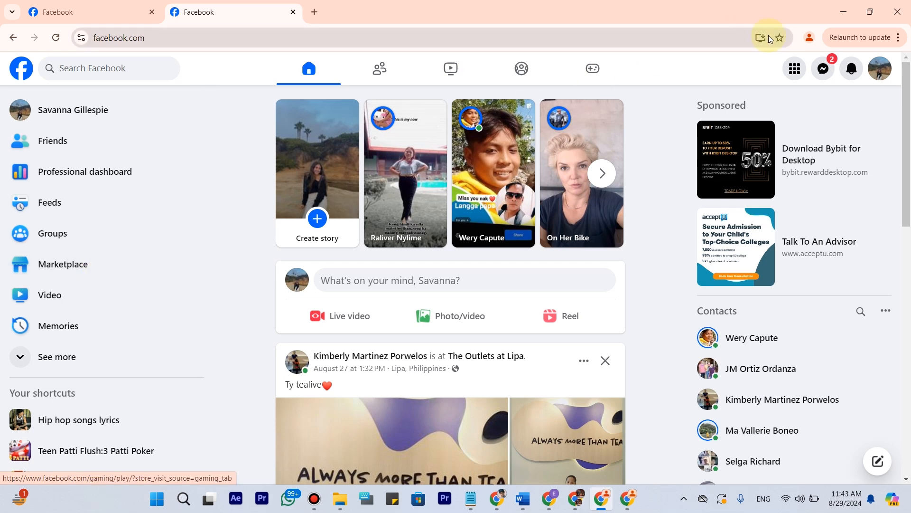
left_click(807, 37)
scroll(761, 349, "down", 2)
scroll(755, 310, "up", 2)
scroll(741, 228, "down", 2)
scroll(727, 139, "up", 2)
left_click(807, 41)
left_click(810, 40)
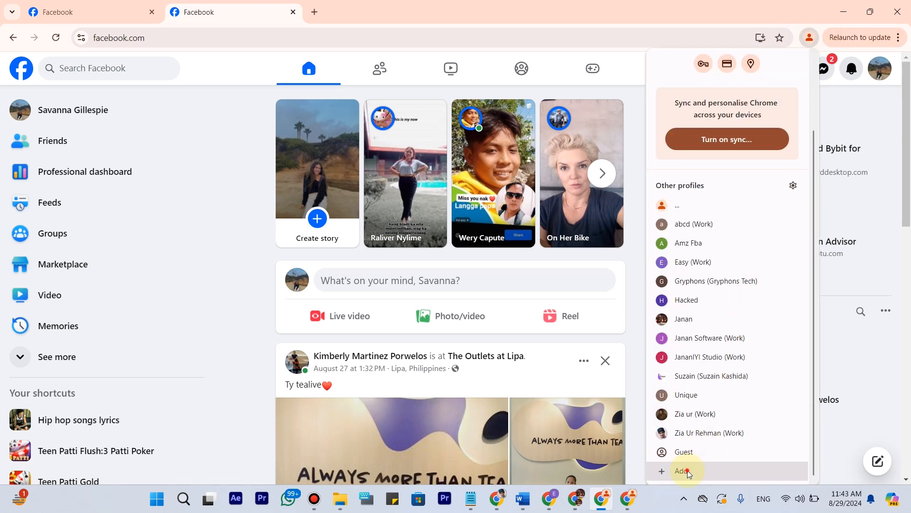
left_click(684, 470)
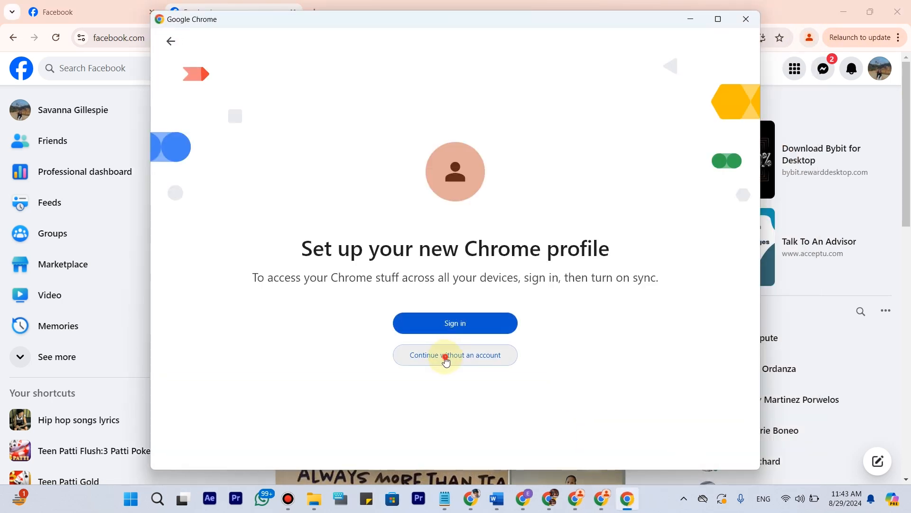
left_click(444, 356)
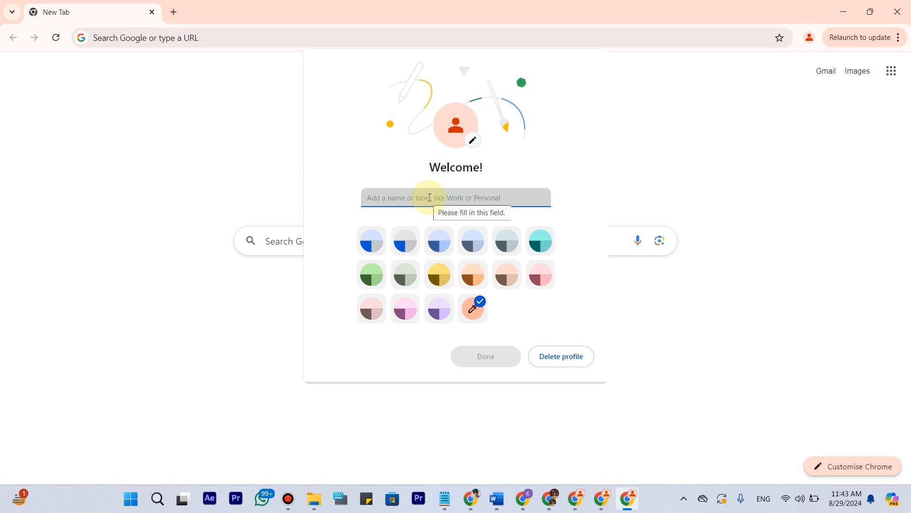
Name the new Chrome profile "fb id 2" and finish its setup.
type("fb id 2")
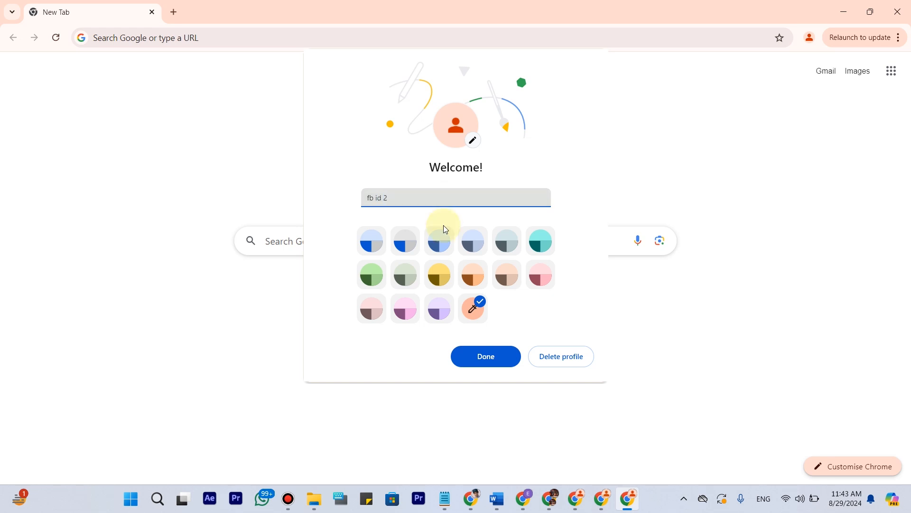
left_click(485, 356)
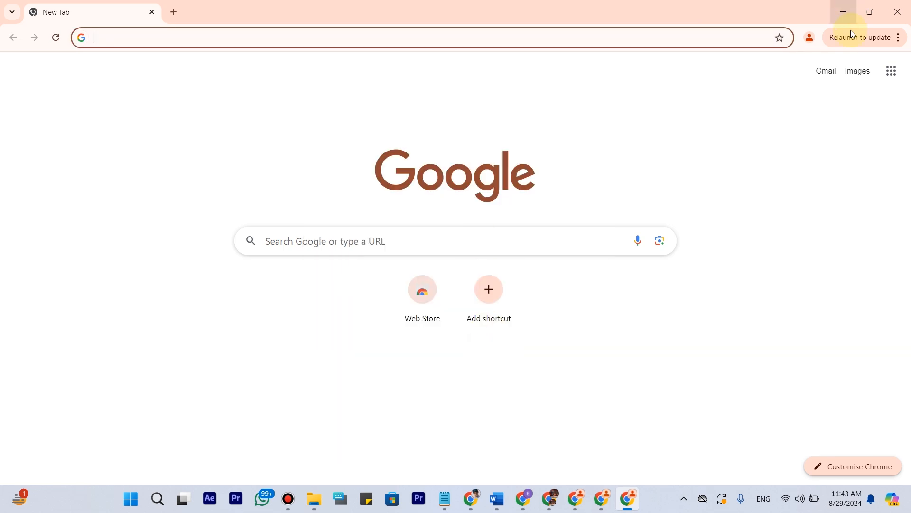
Check the profile list in the new profile's window and minimize the window to return to the Facebook home page.
left_click(812, 41)
scroll(785, 427, "down", 3)
left_click(478, 121)
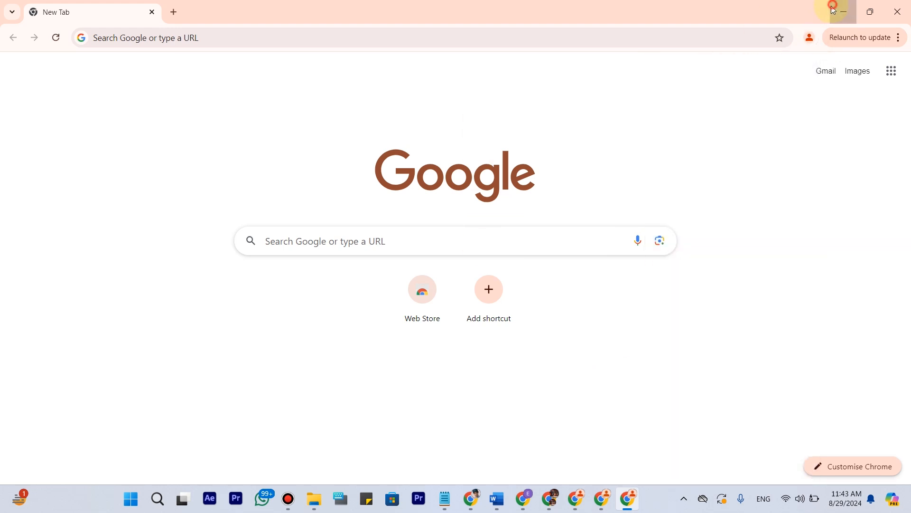
left_click(842, 10)
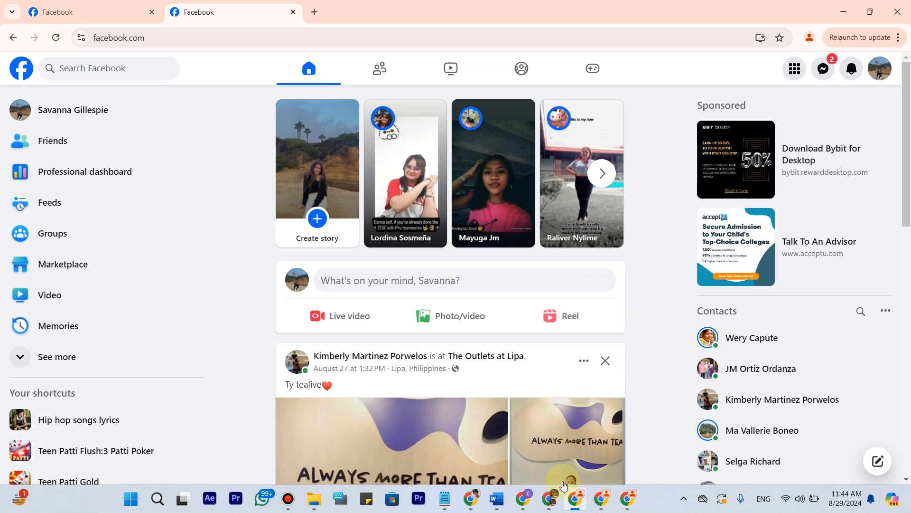
Review the Gryphons Tech performance dashboard in its own window again, and return to the Facebook home page window.
left_click(530, 506)
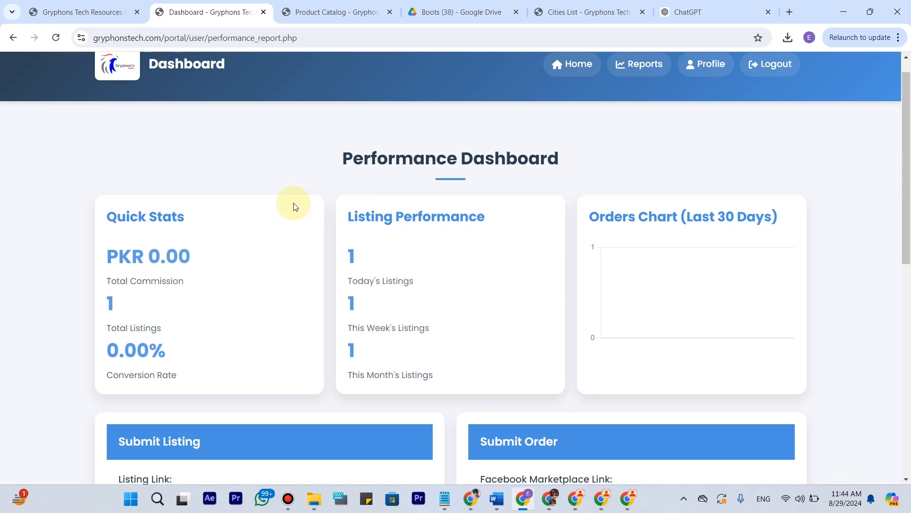
scroll(295, 204, "down", 8)
scroll(294, 206, "up", 7)
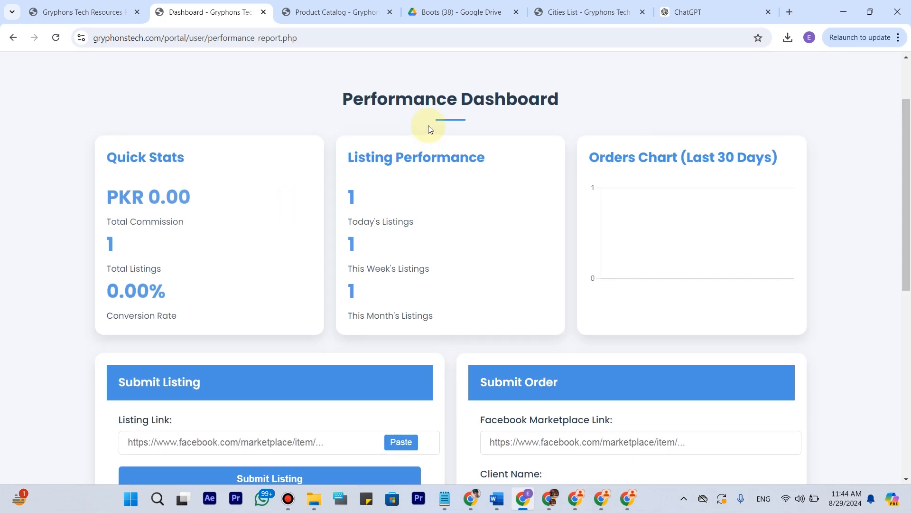
scroll(596, 437, "up", 2)
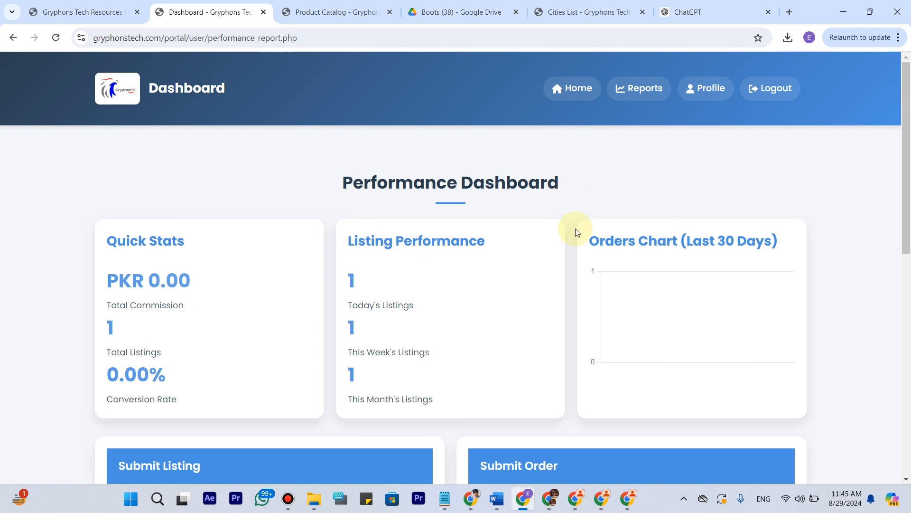
left_click(551, 505)
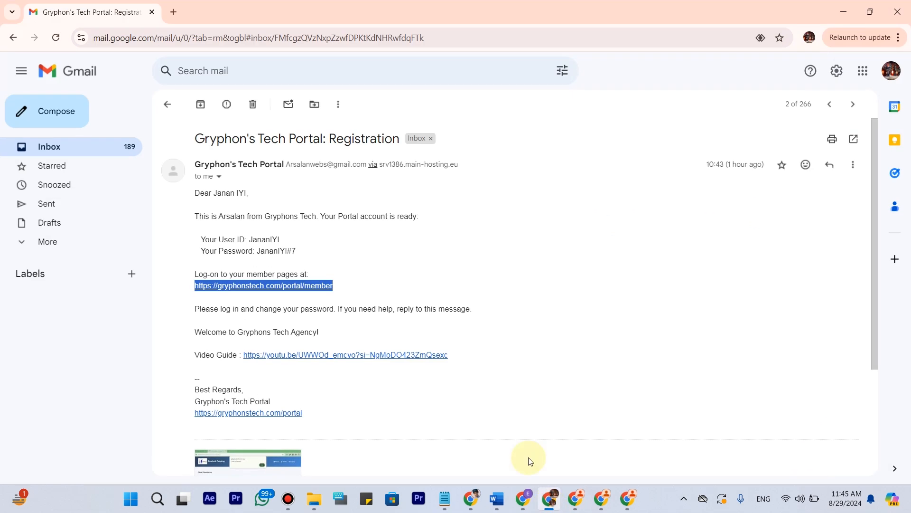
left_click(575, 498)
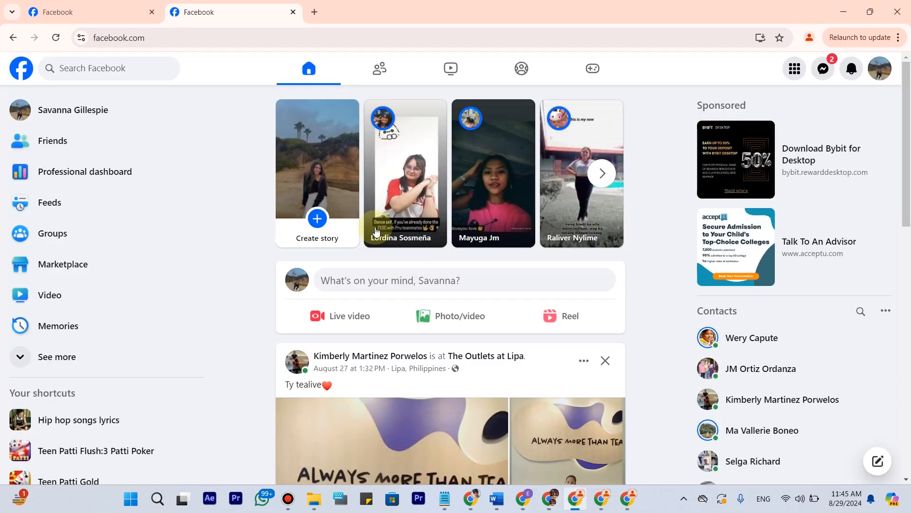
Check the listings on the Marketplace seller dashboard, glancing back at the Facebook home page in between.
left_click(102, 4)
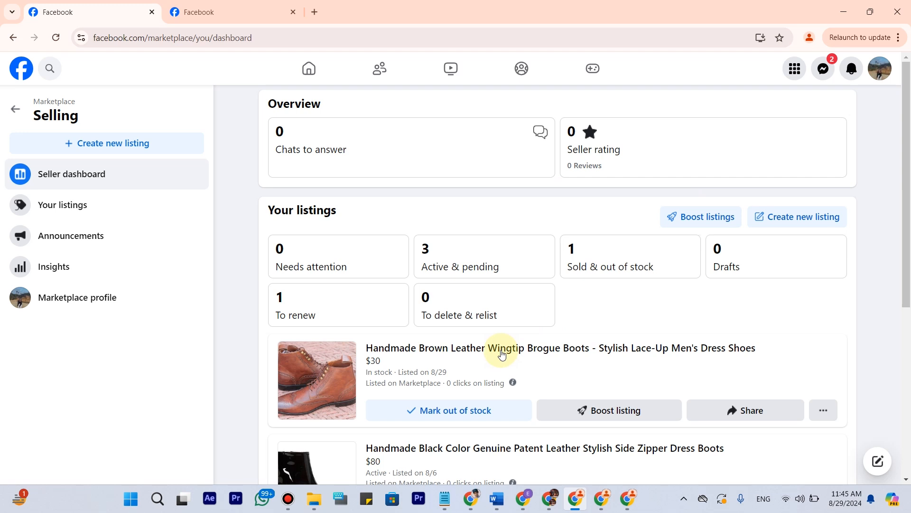
left_click(272, 9)
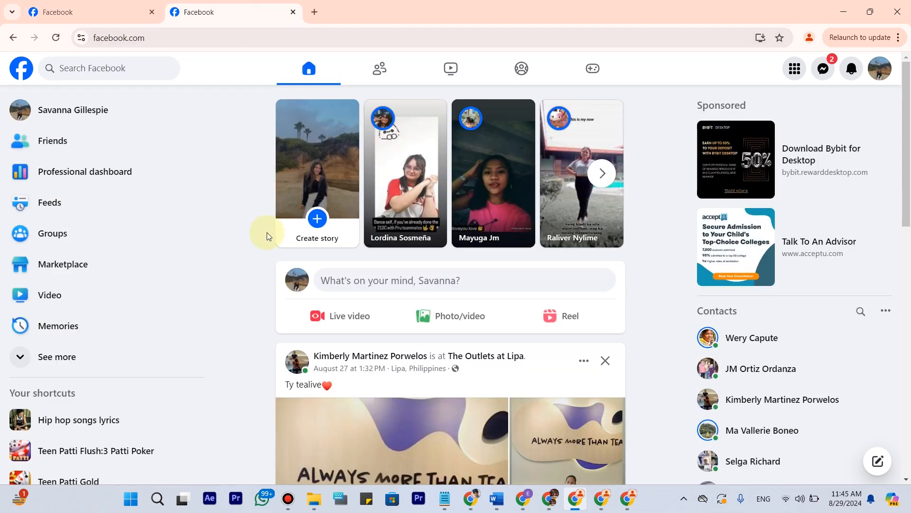
left_click(132, 8)
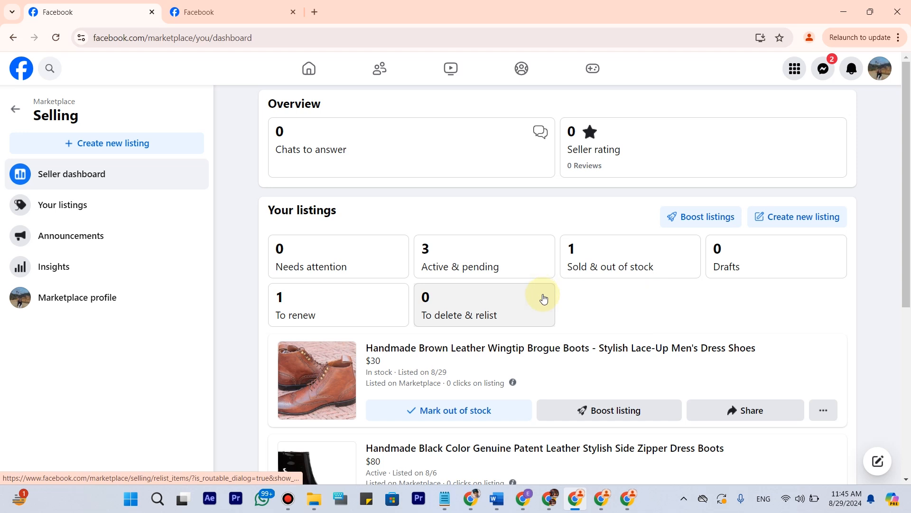
Switch to File Explorer and open the image "WhatsApp Image 2024-08-27 at 03.07.40_9827150e.jpg" from the Documents folder.
left_click(309, 500)
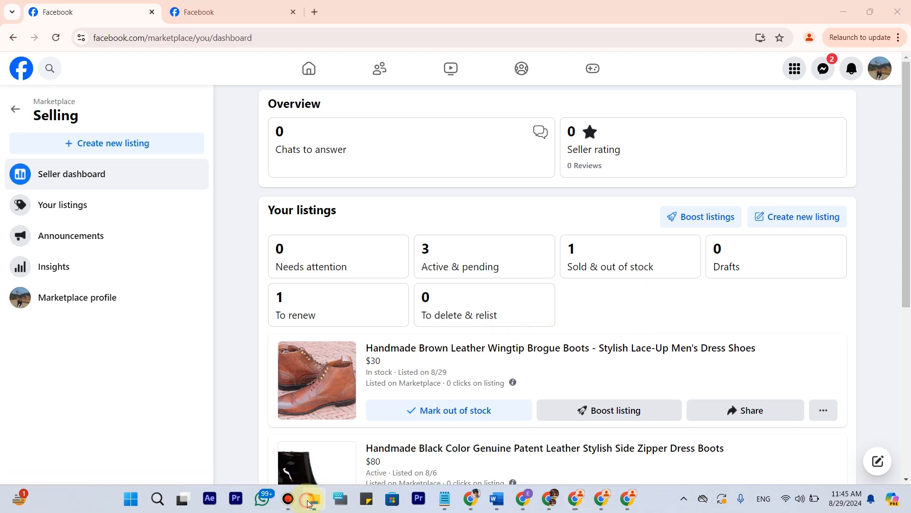
left_click(37, 164)
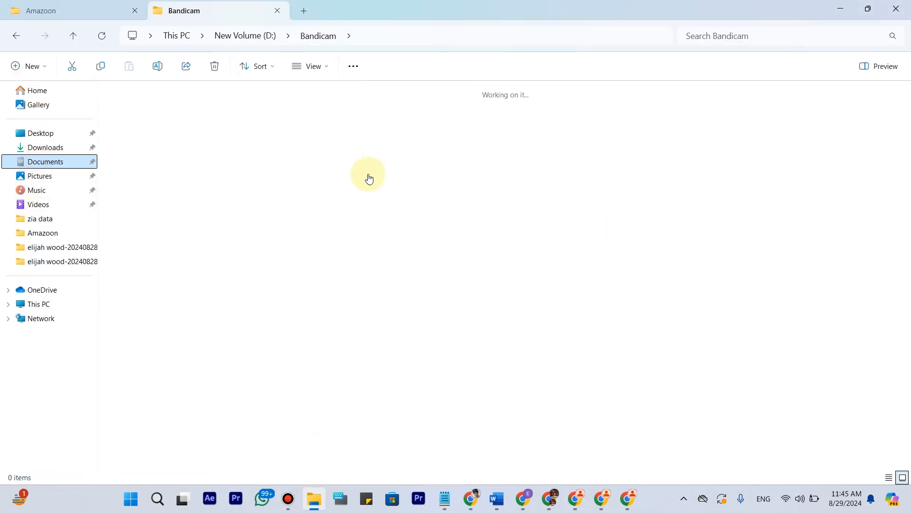
left_click(399, 314)
double_click(399, 314)
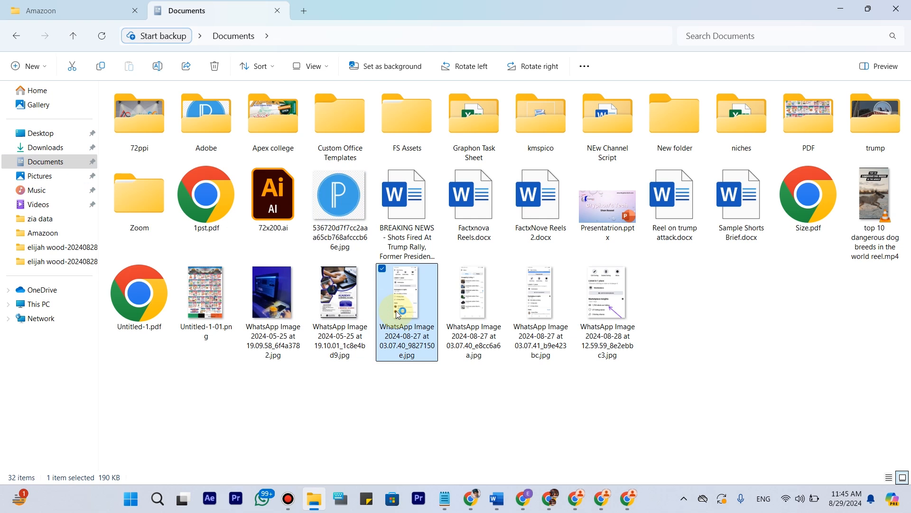
left_click(727, 105)
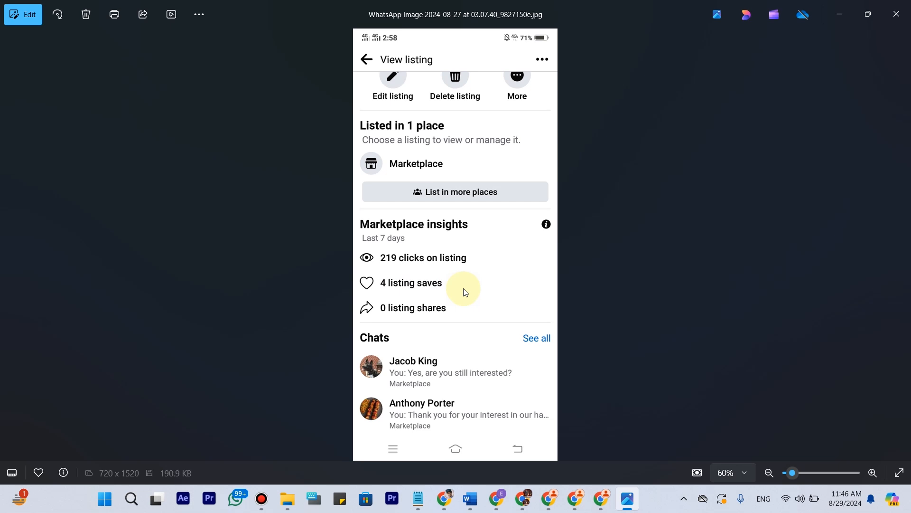
Browse through the remaining WhatsApp screenshots of the Marketplace inbox and listing insights, ending on the 2024-08-28 image.
key("Right")
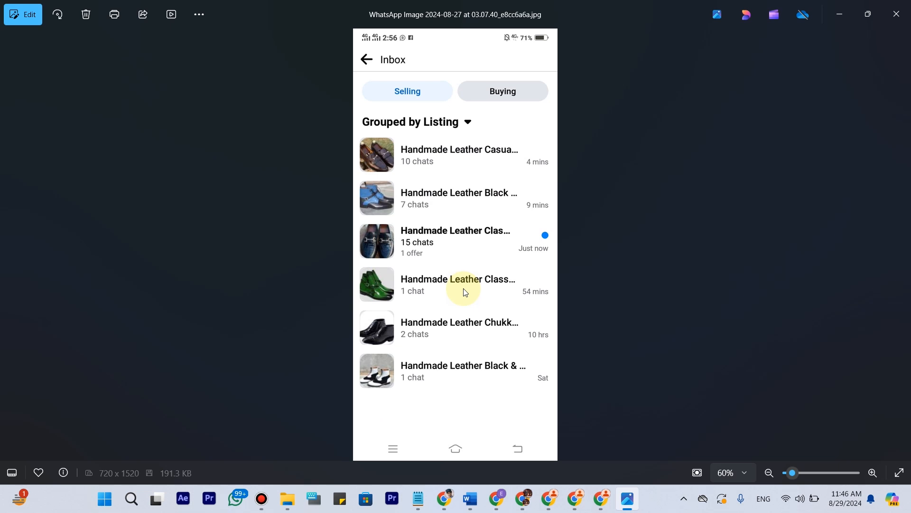
key("Right")
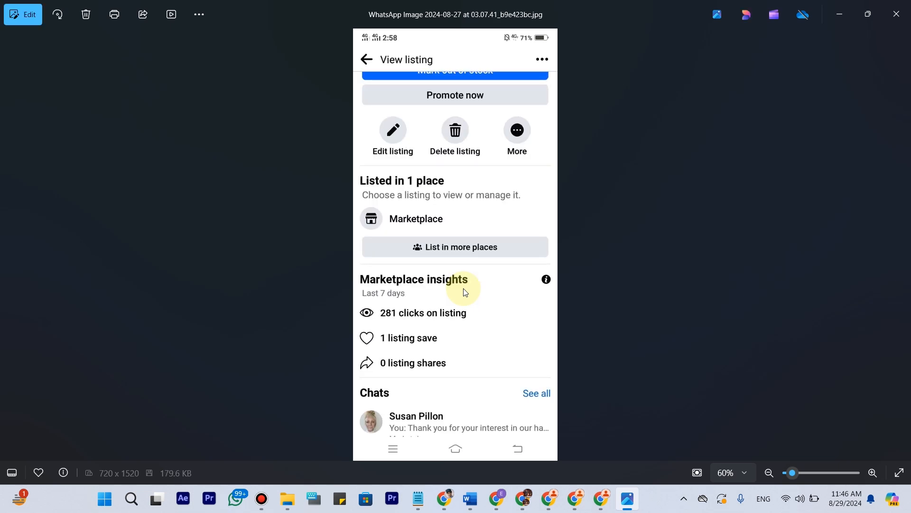
key("Right")
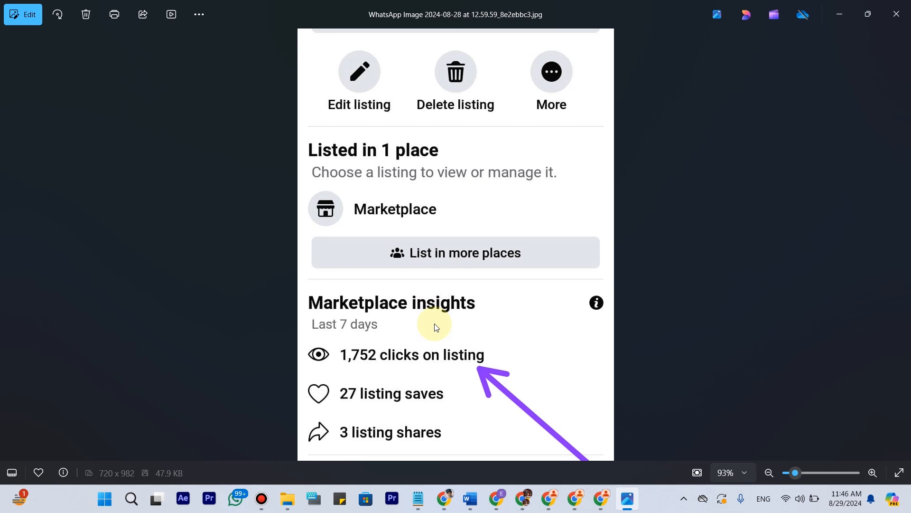
key("Left")
key("Right")
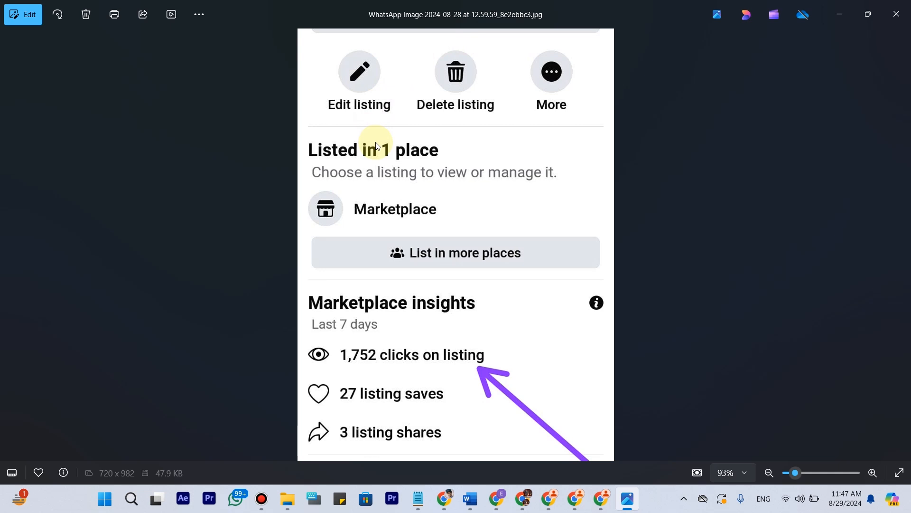
Switch to the Gryphons Tech portal in Chrome and examine today's listings under Listing Performance on the performance dashboard.
left_click(504, 504)
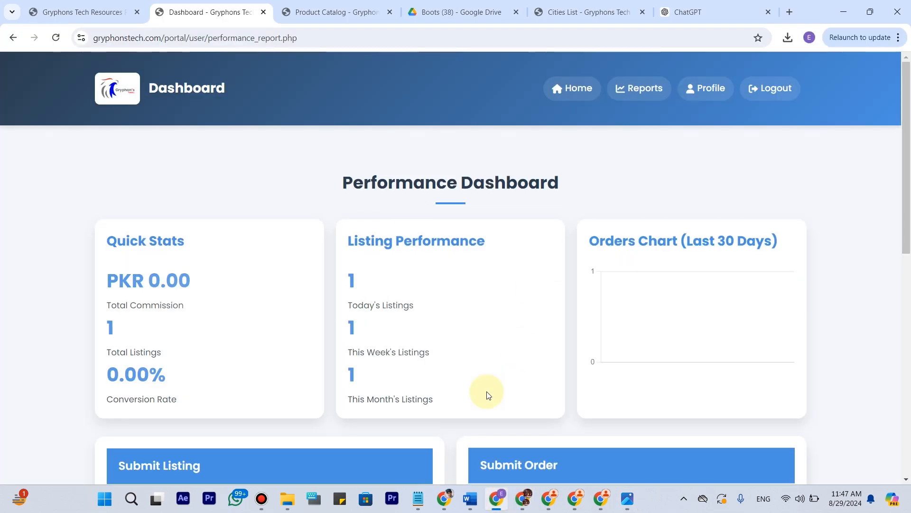
triple_click(362, 275)
left_click_drag(328, 280, 366, 271)
left_click(384, 281)
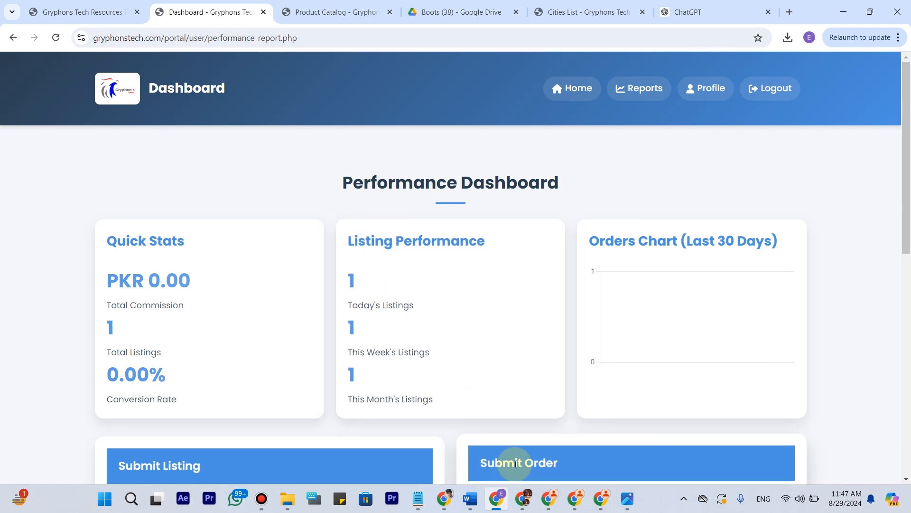
mouse_move(522, 6)
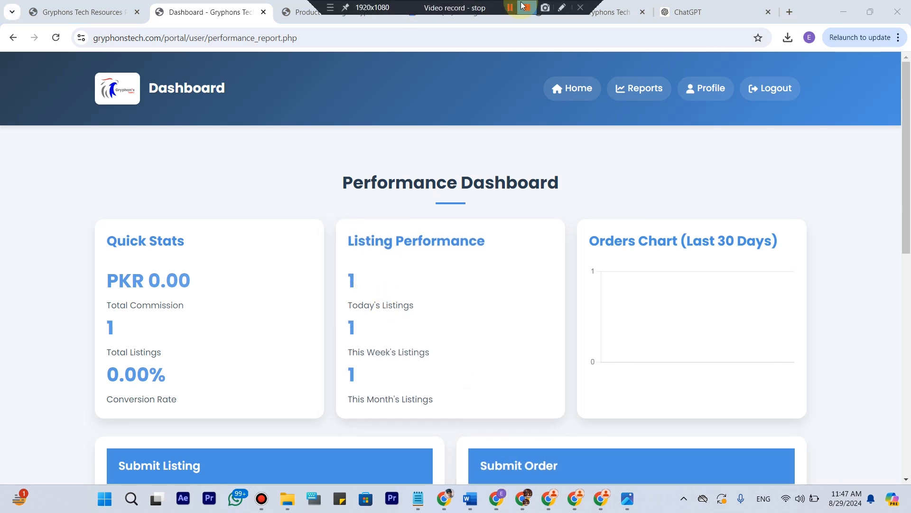